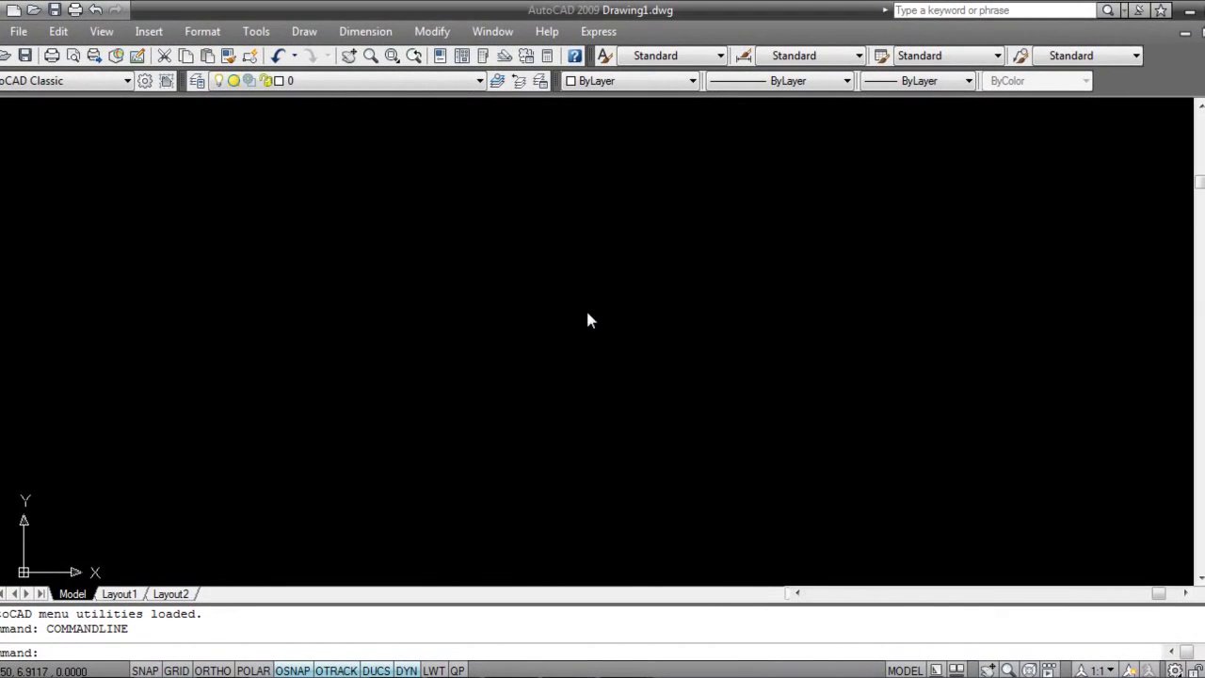
- Configure the drawing units with a length precision of 0.0 and inches as the insertion scale
type("unit")
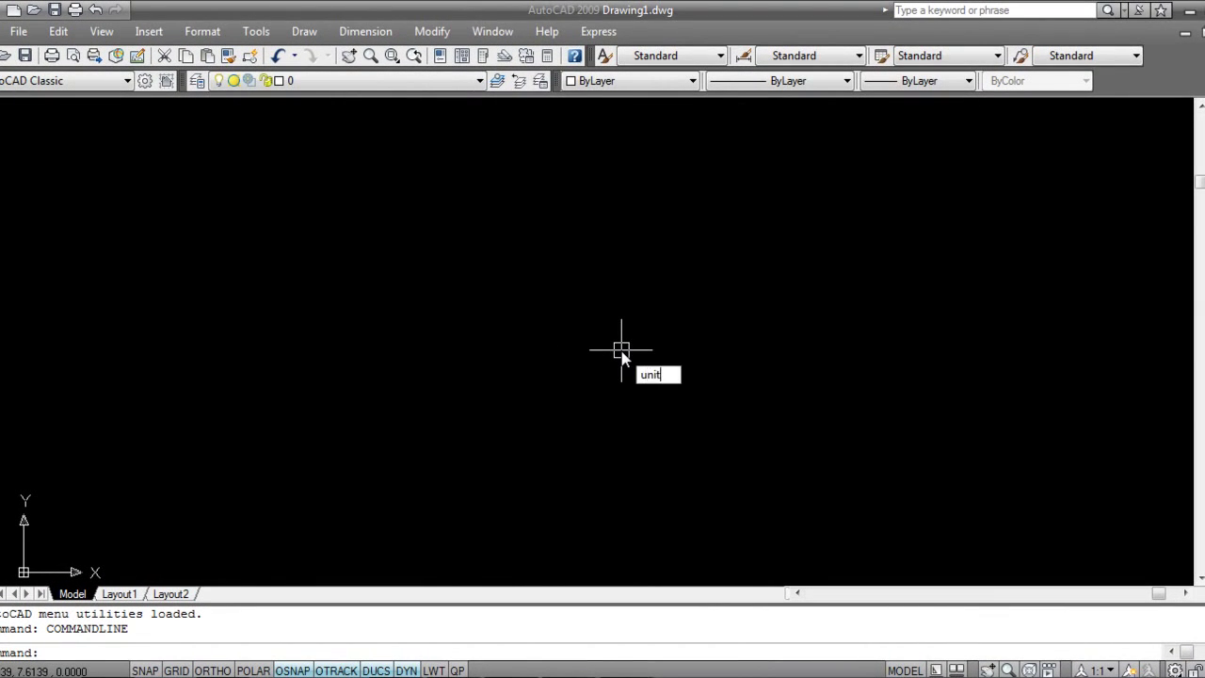
type("s")
key("Return")
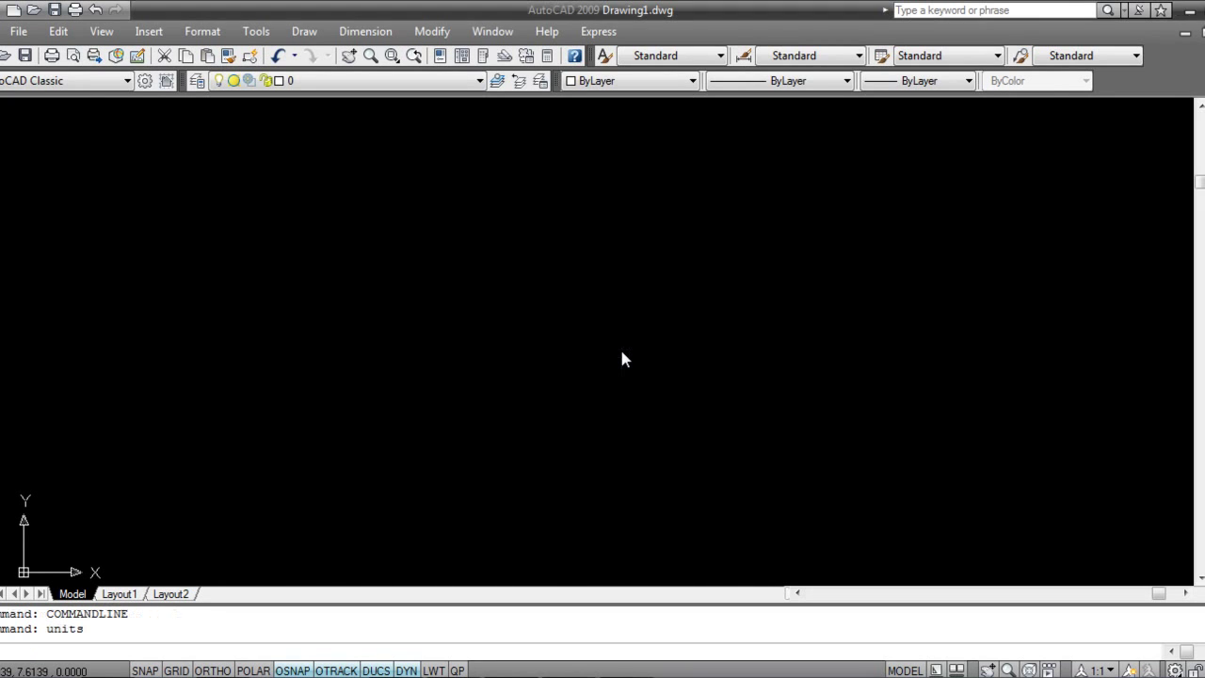
left_click(418, 346)
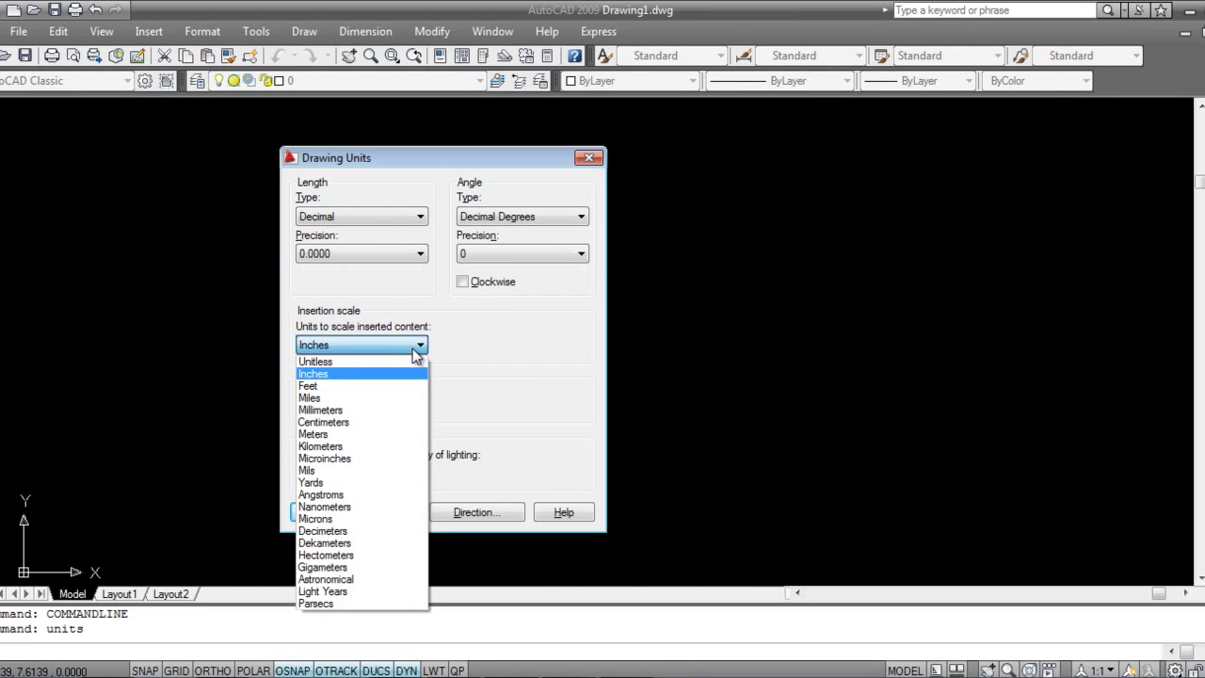
left_click(335, 375)
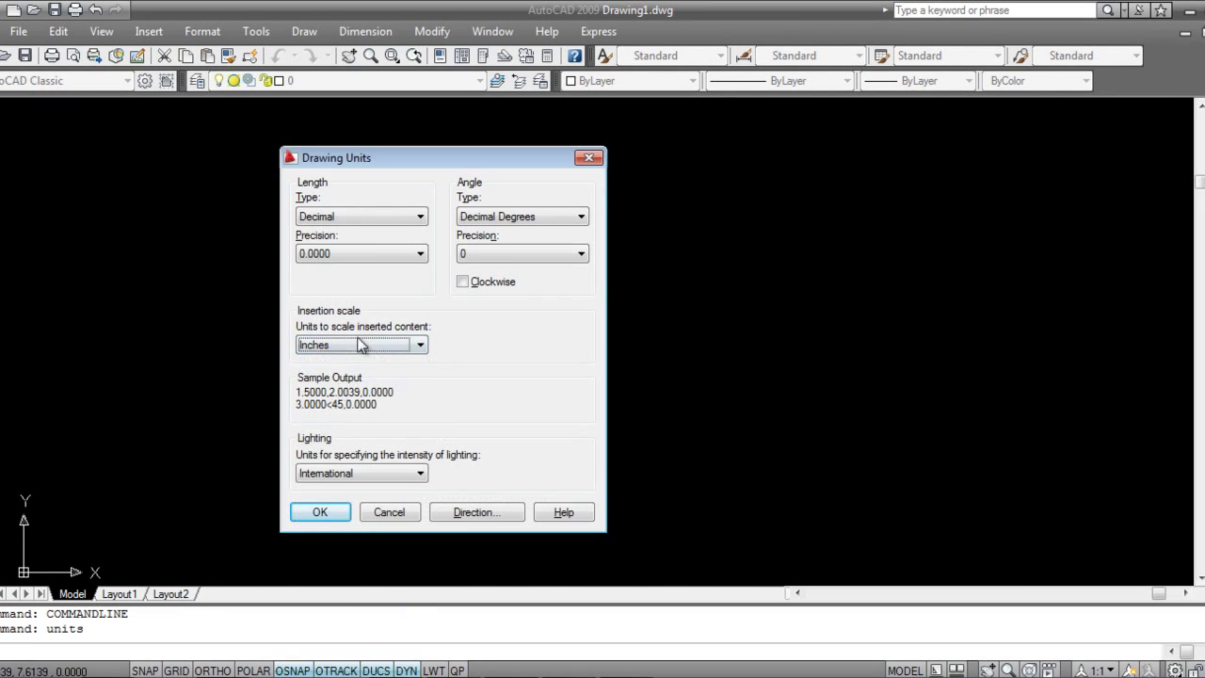
left_click(420, 253)
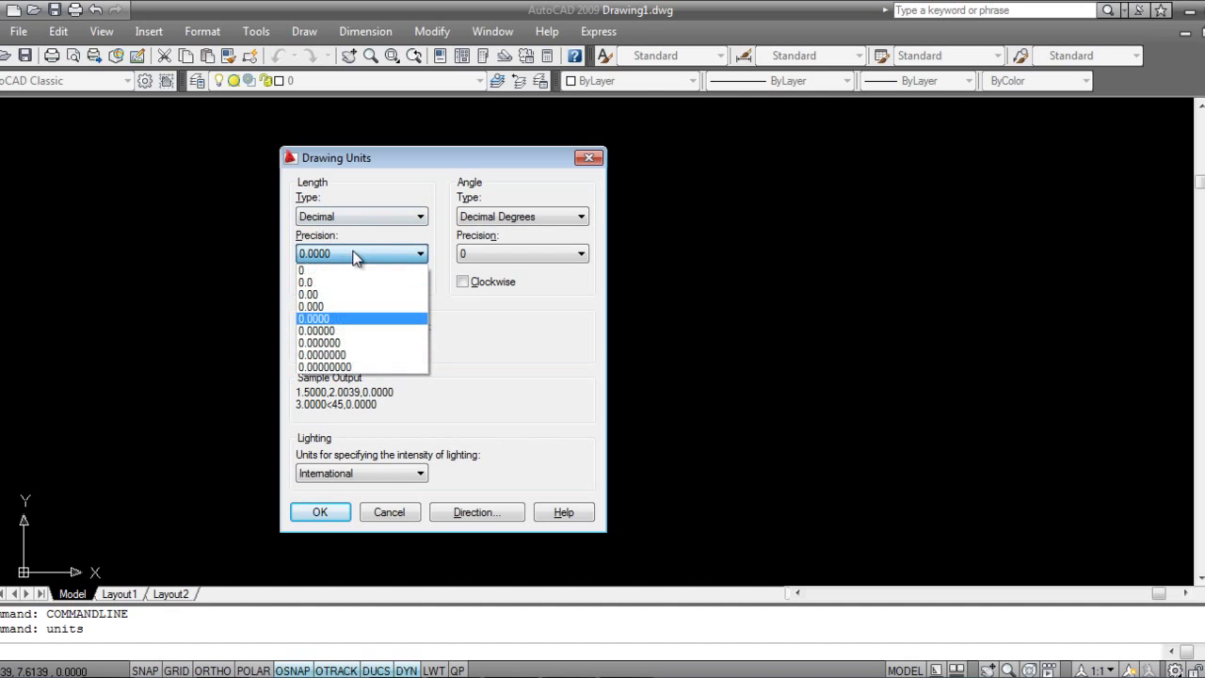
left_click(336, 278)
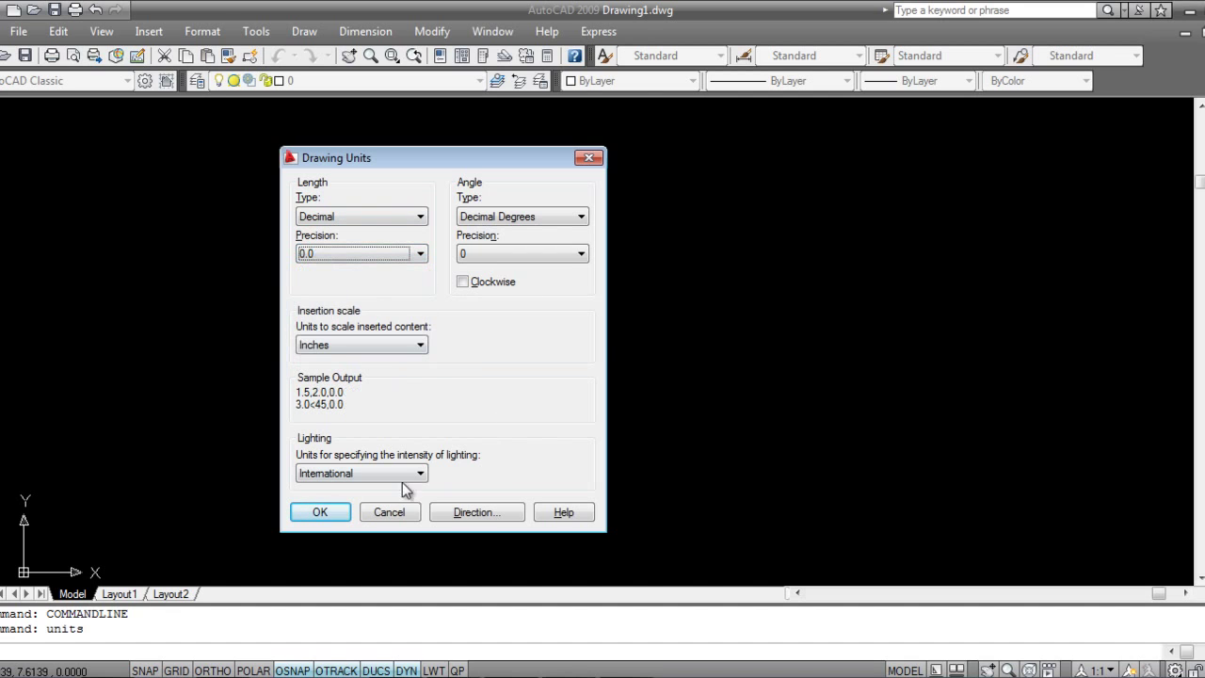
left_click(320, 512)
- Set the model space limits to a lower left corner of 0,0 and an upper right corner of 500,500
type("limi")
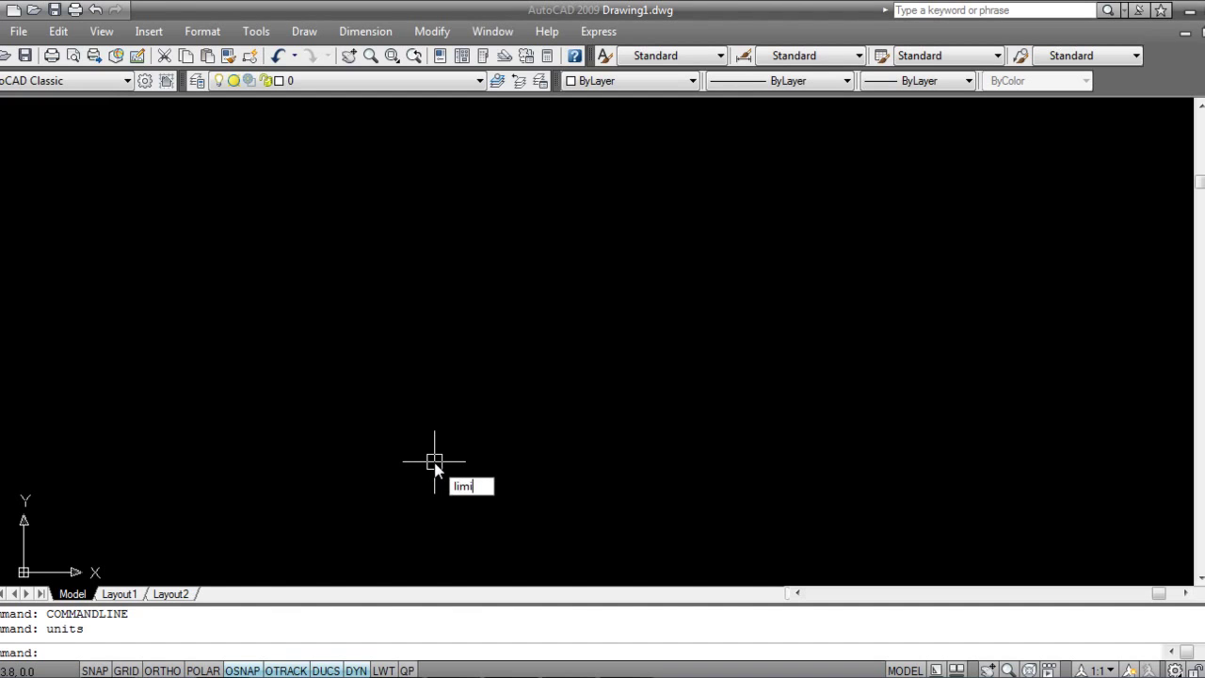
type("ts")
key("Return")
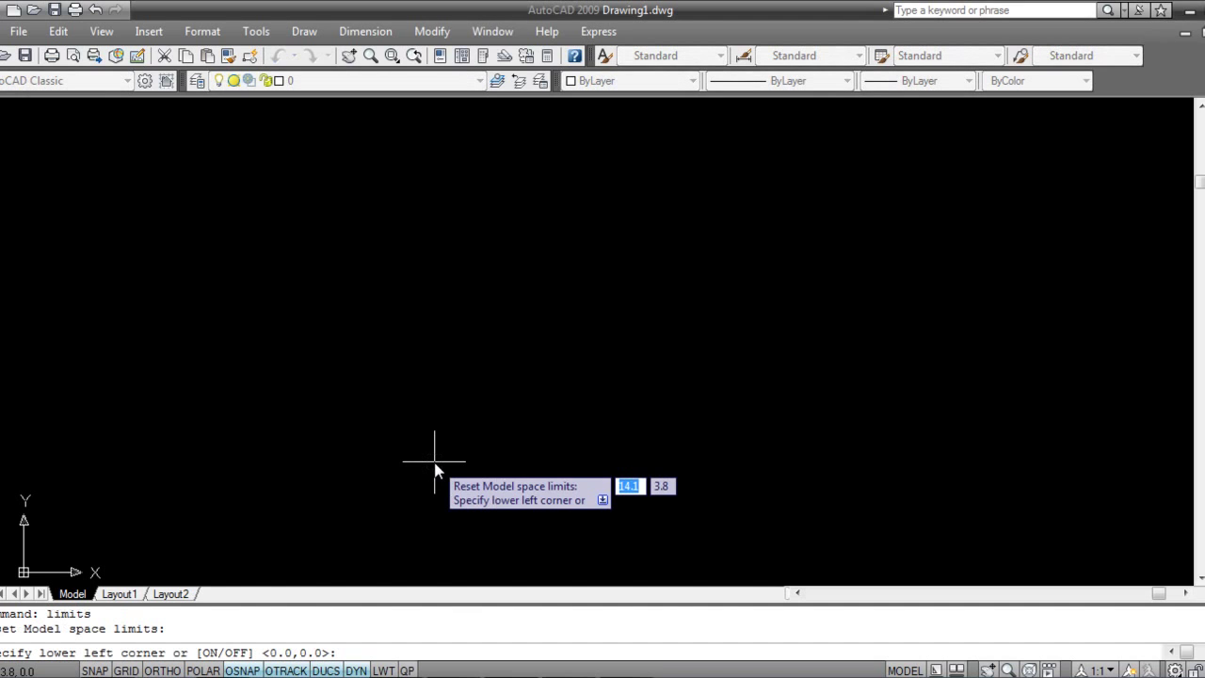
type("0,")
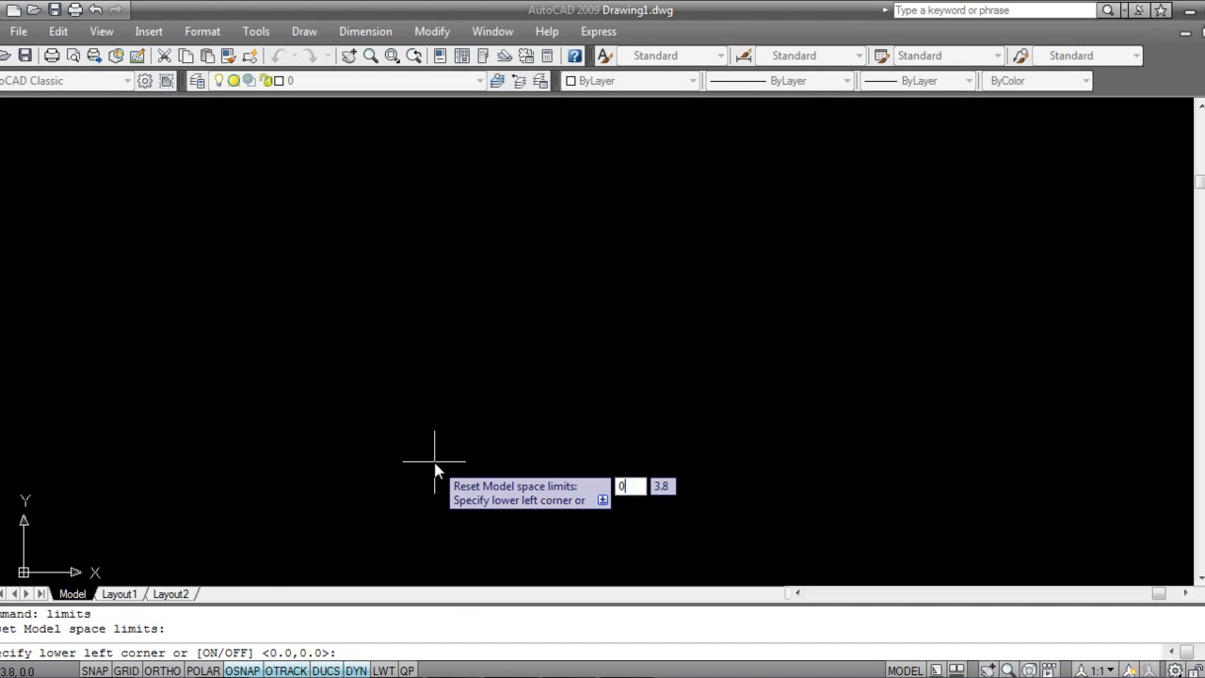
type("0")
key("Return")
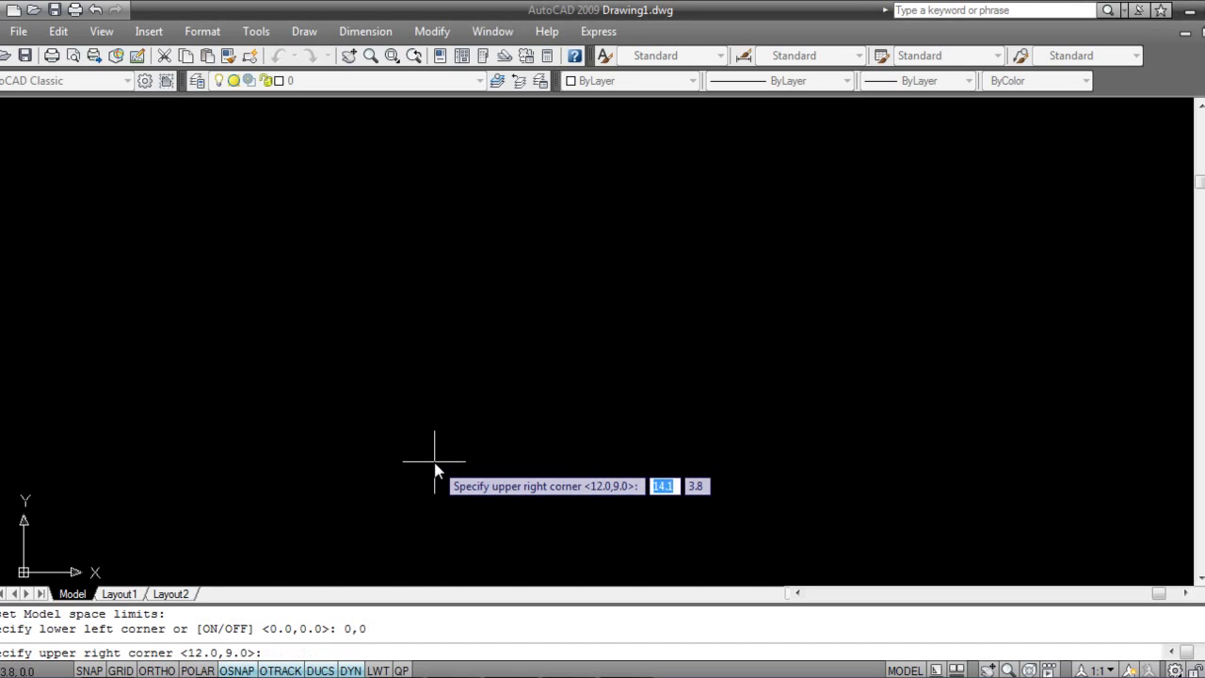
type("50")
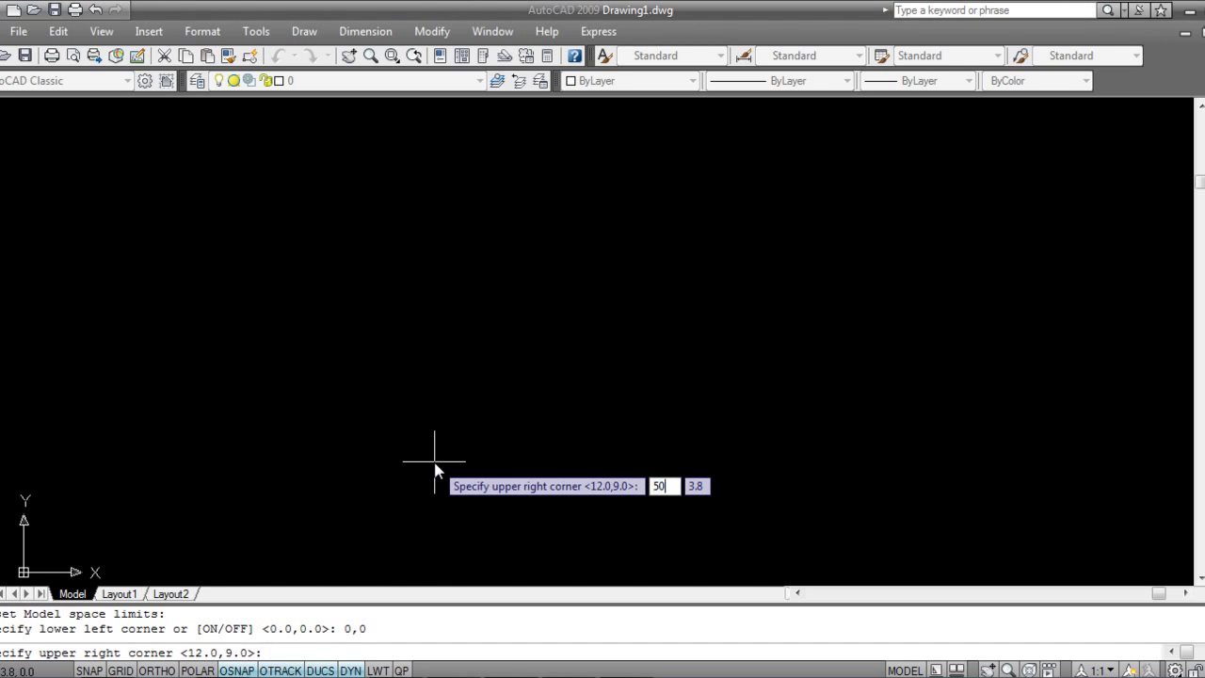
type("0,500")
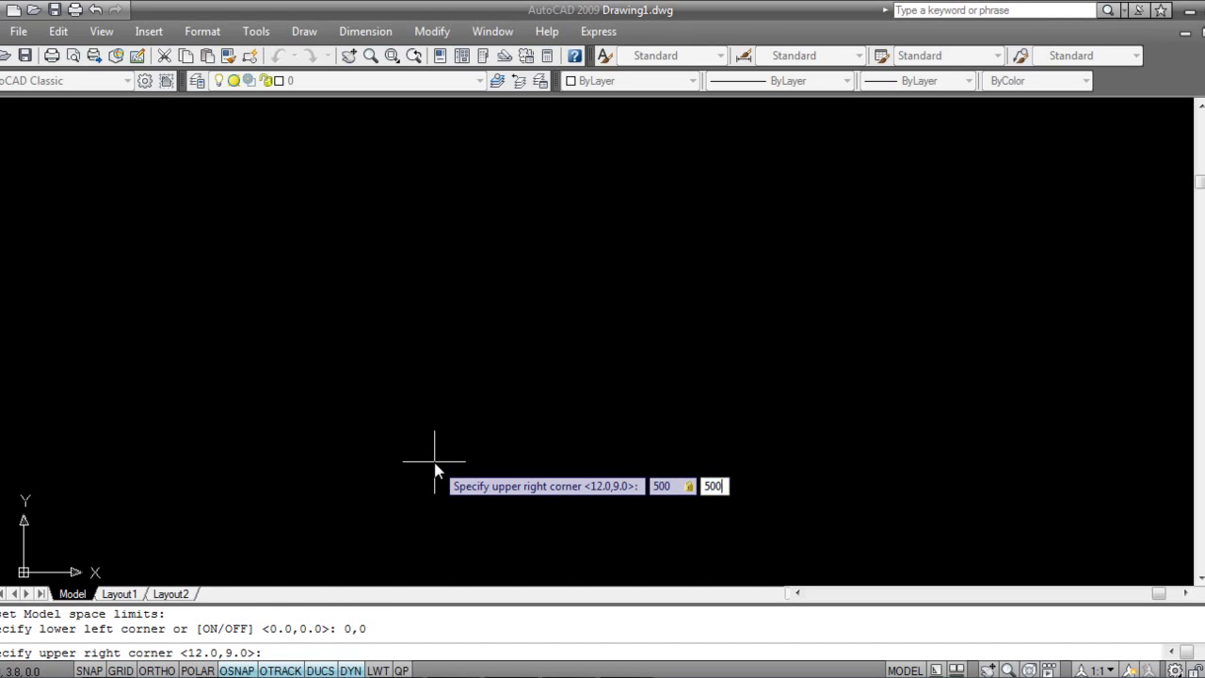
key("Return")
- Zoom All to fit the full drawing limits in the view
type("z")
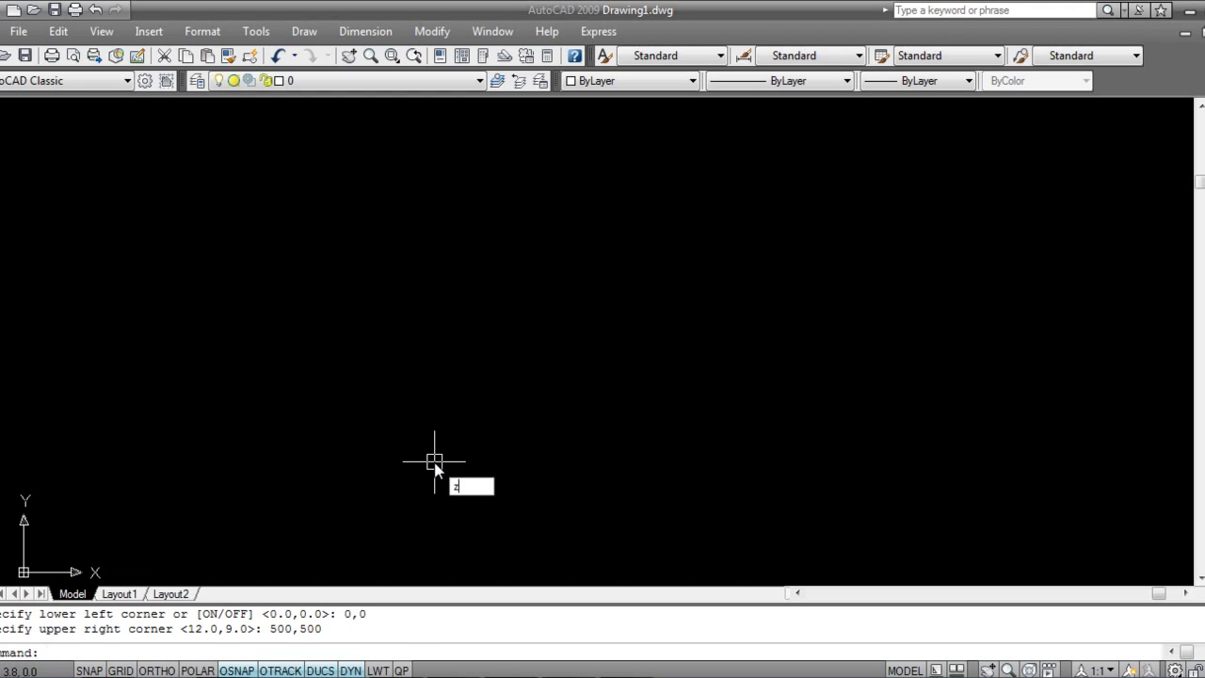
key("Return")
type("a")
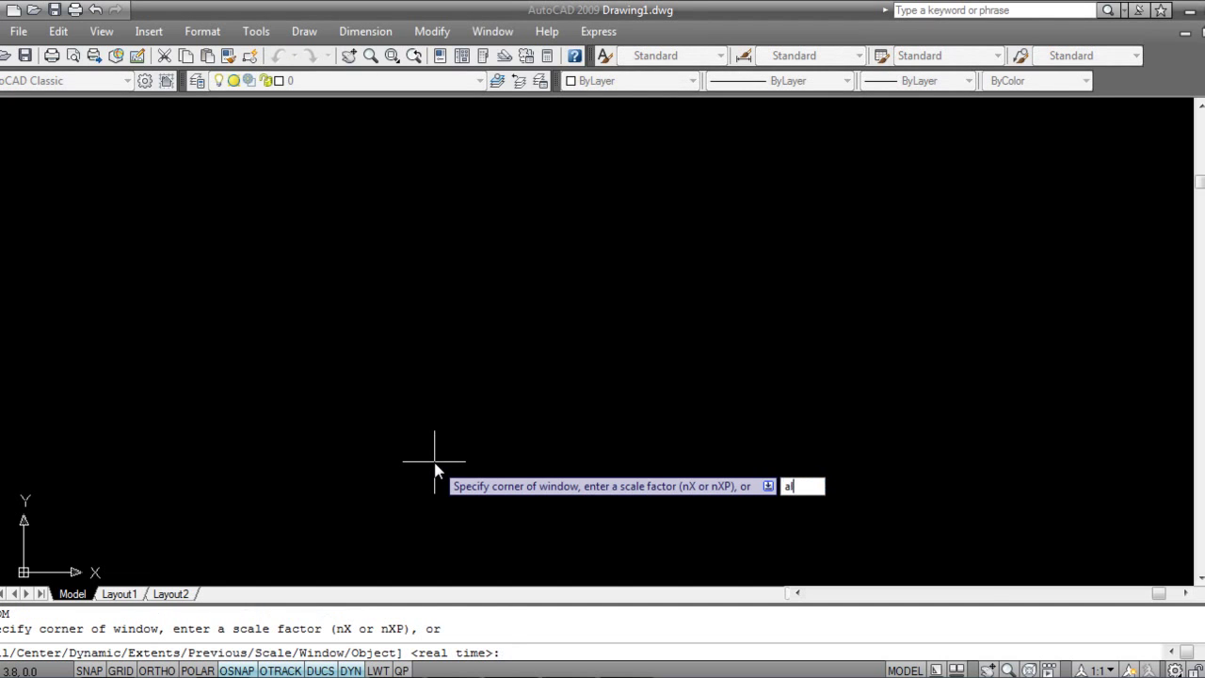
type("ll")
key("Return")
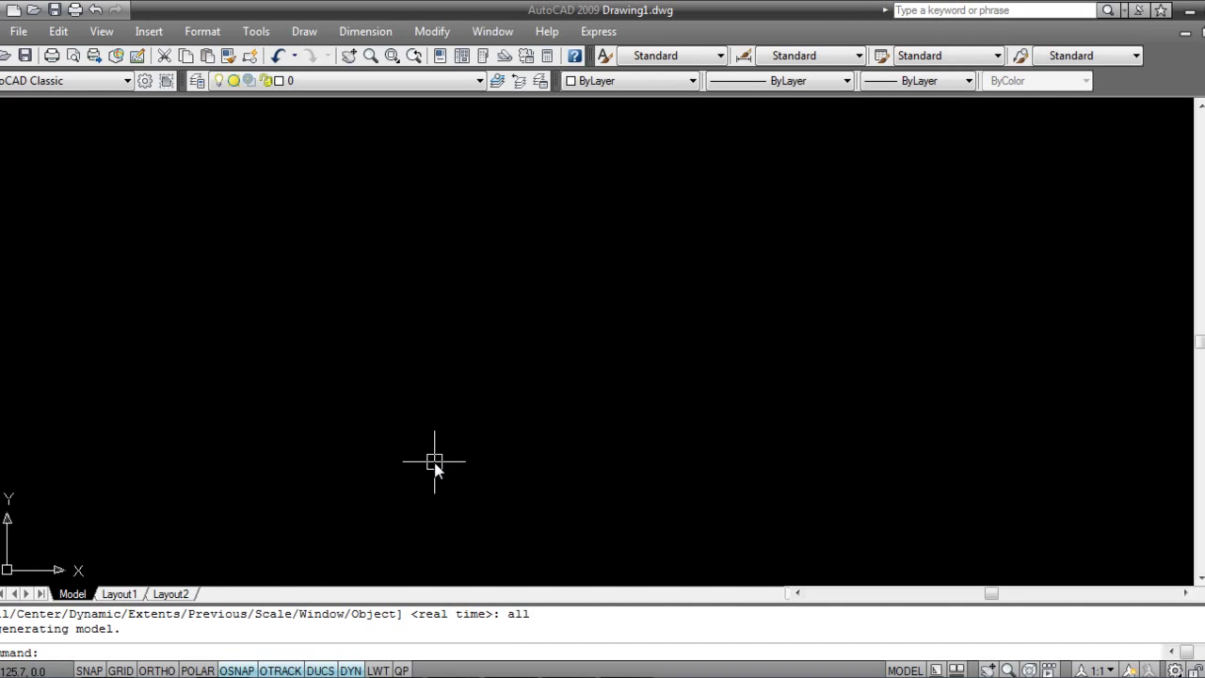
- Draw a rectangle 30 wide and 20 high in the empty drawing area
type("rec")
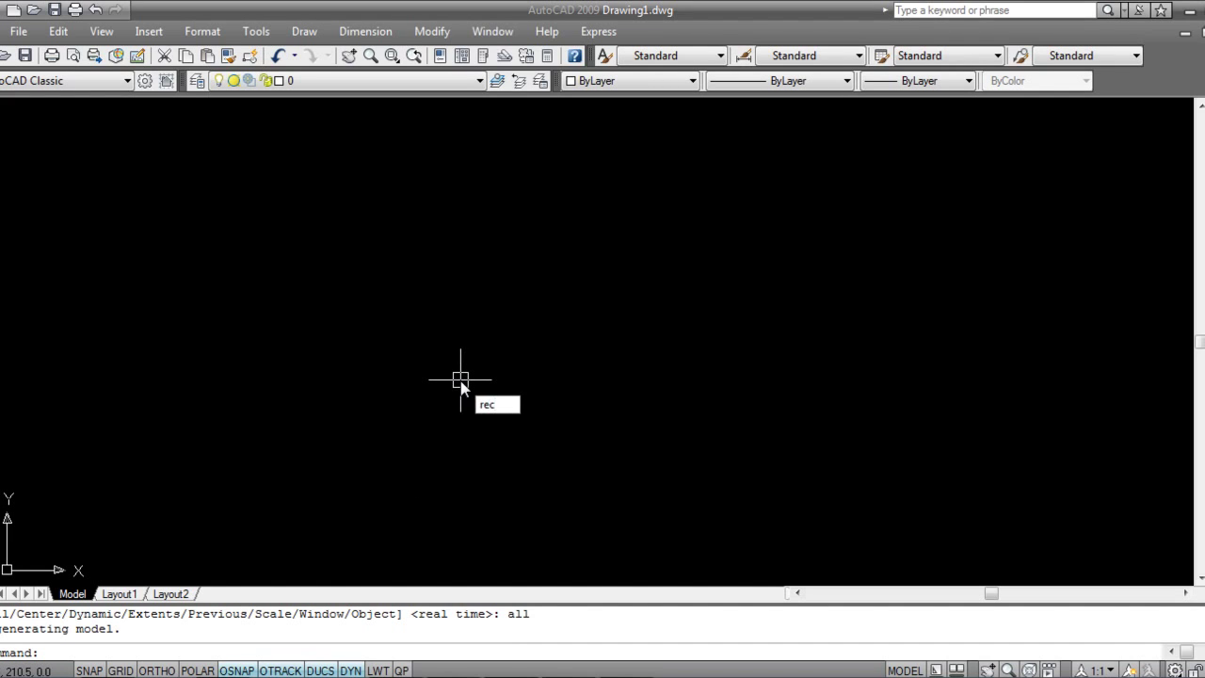
key("Return")
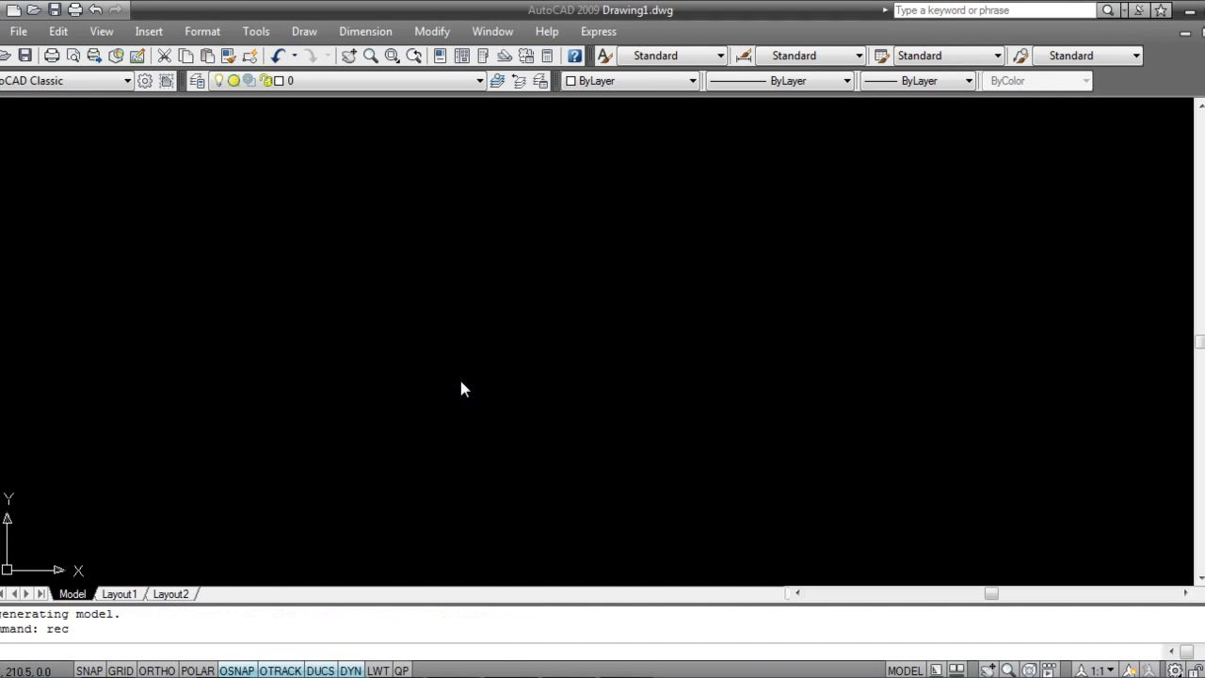
left_click(402, 278)
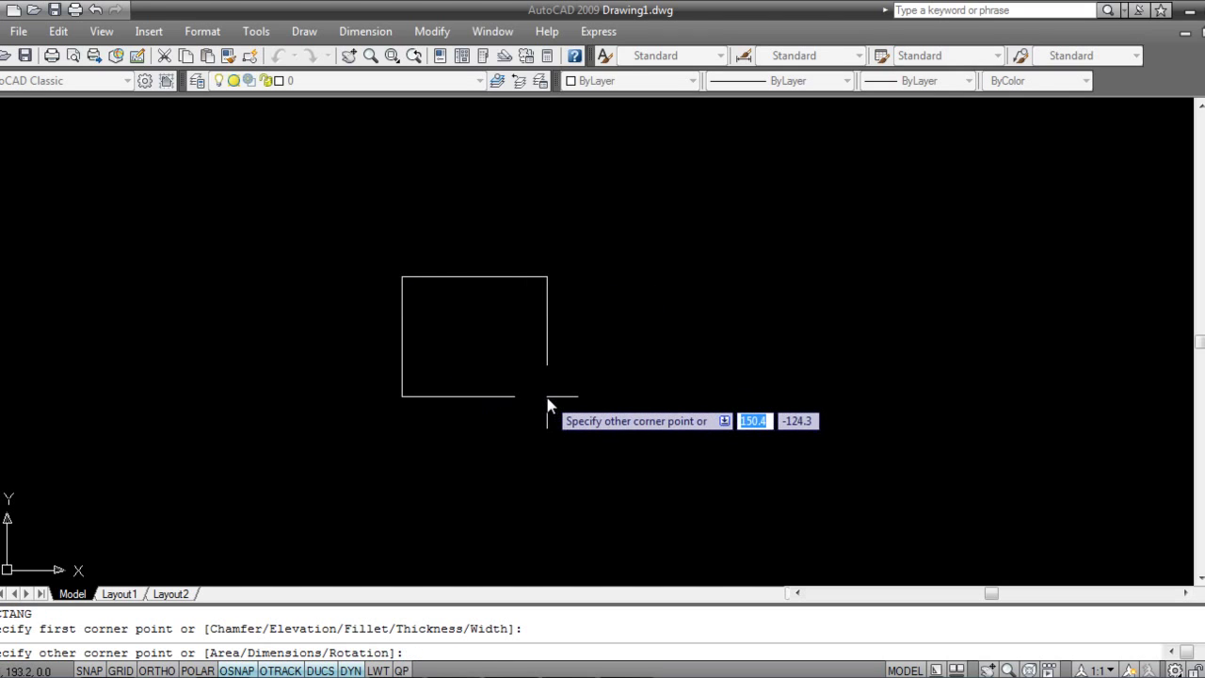
type("30")
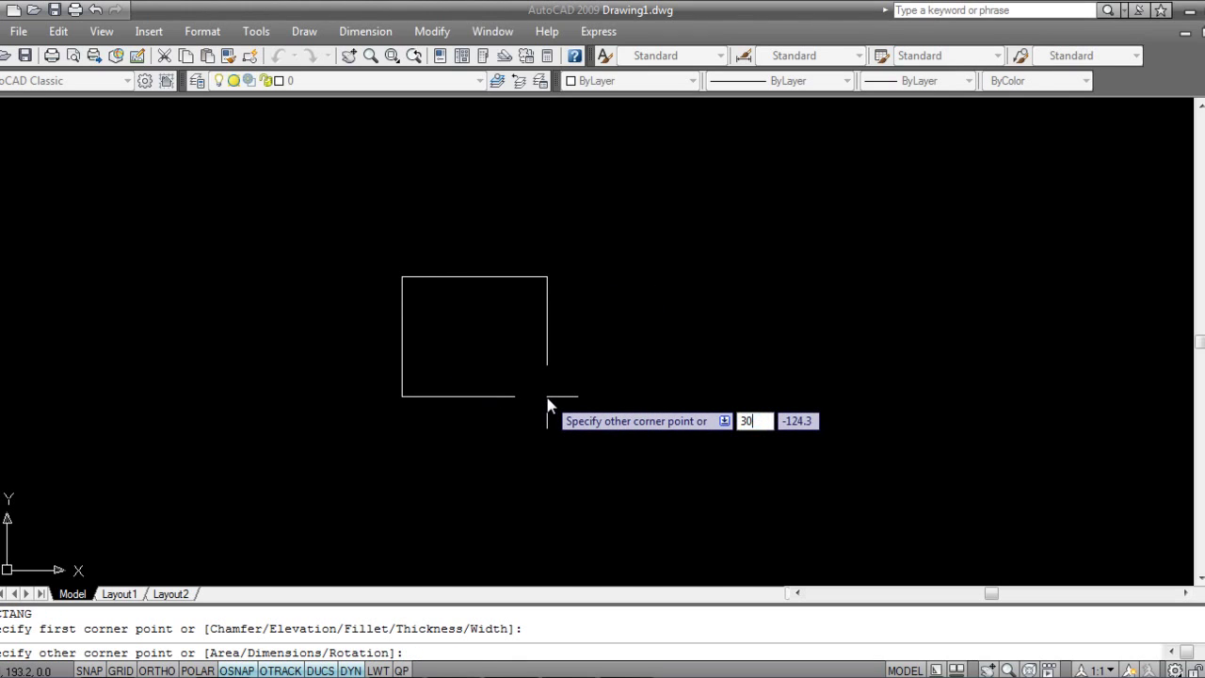
key("Tab")
type("20")
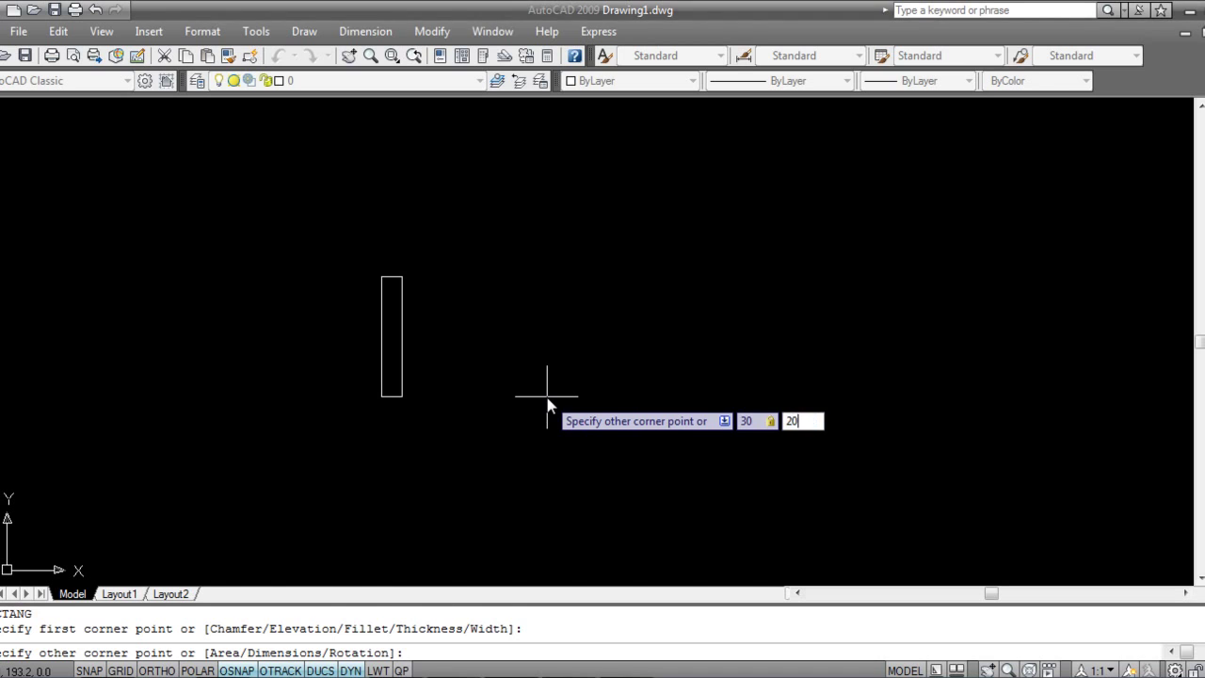
key("Return")
- Offset the rectangle inward by 1 and leave the Offset command
scroll(435, 296, "up", 4)
middle_click_drag(439, 205, 565, 333)
scroll(486, 313, "up", 2)
middle_click_drag(423, 310, 431, 309)
scroll(442, 306, "up", 2)
middle_click_drag(482, 280, 496, 316)
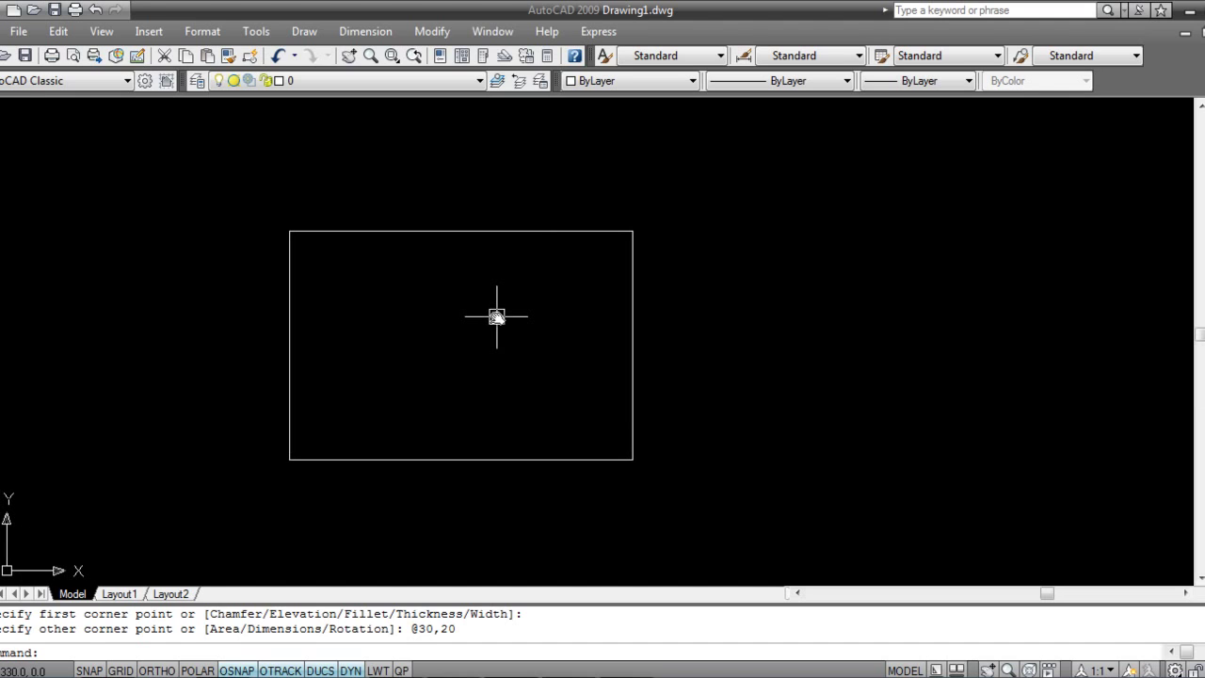
type("o")
key("Return")
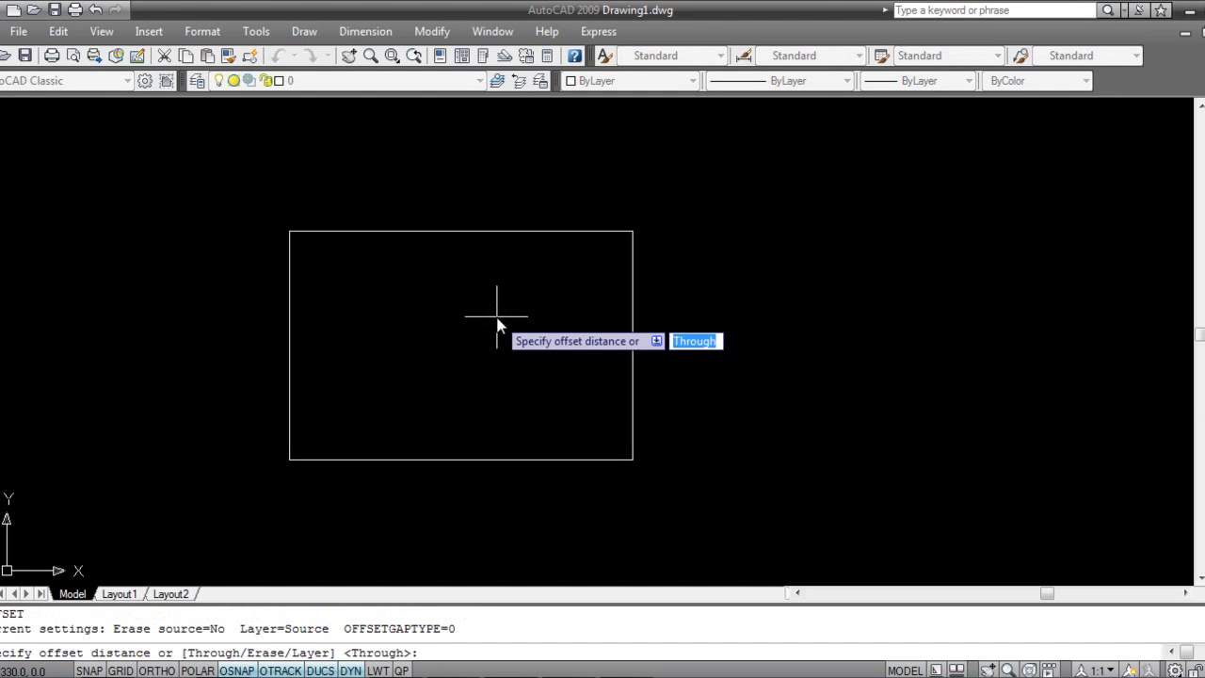
type("1")
key("Return")
left_click(559, 233)
left_click(552, 268)
scroll(390, 274, "up", 2)
middle_click_drag(407, 268, 464, 255)
type("1")
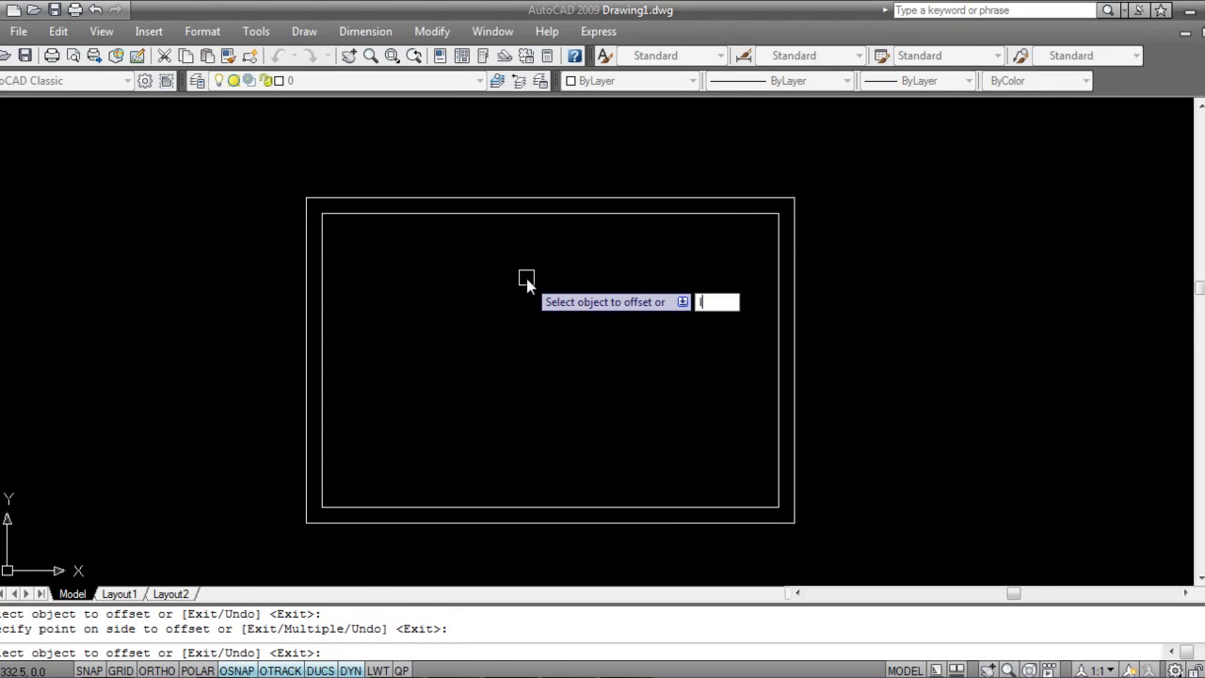
key("Return")
key("Escape")
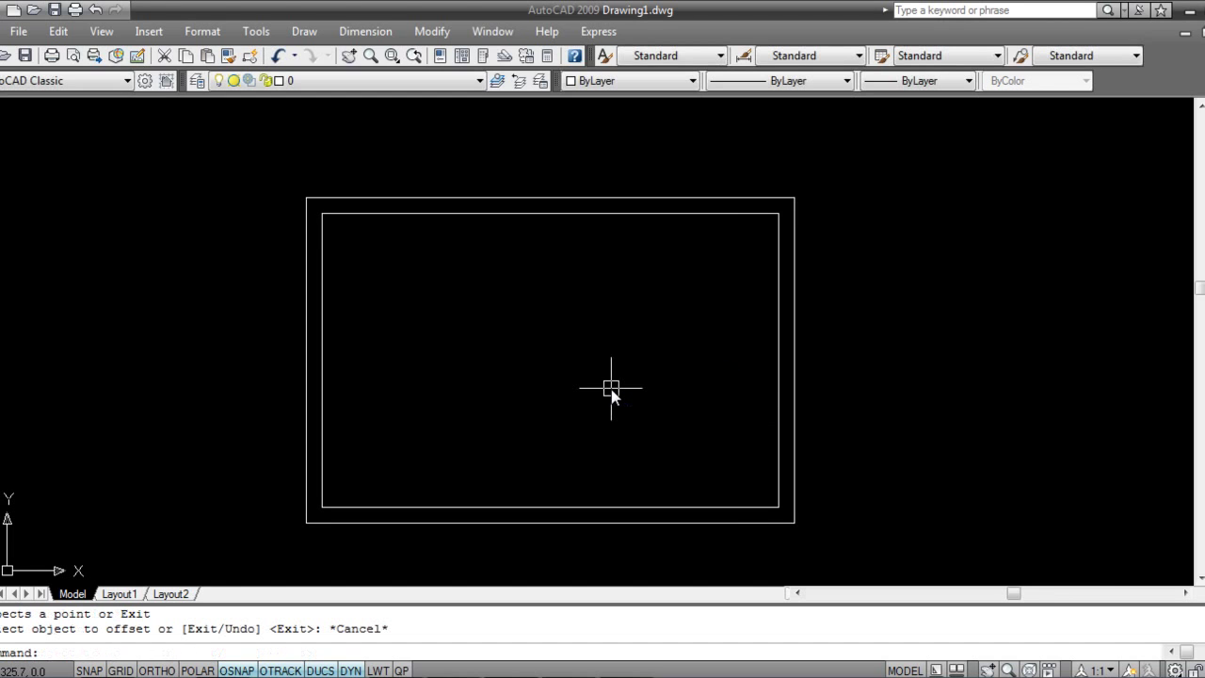
- With Ortho on, draw a vertical line from the midpoint of the outer rectangle's top edge to the midpoint of its bottom edge
type("l")
key("Return")
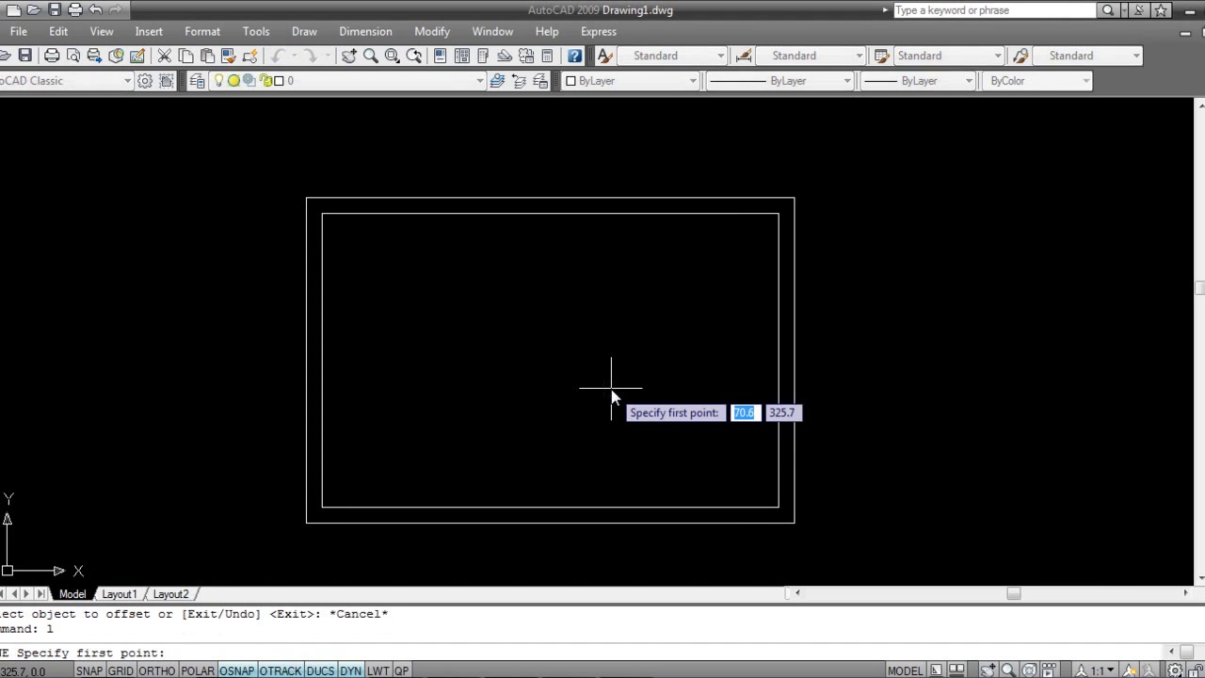
left_click(551, 200)
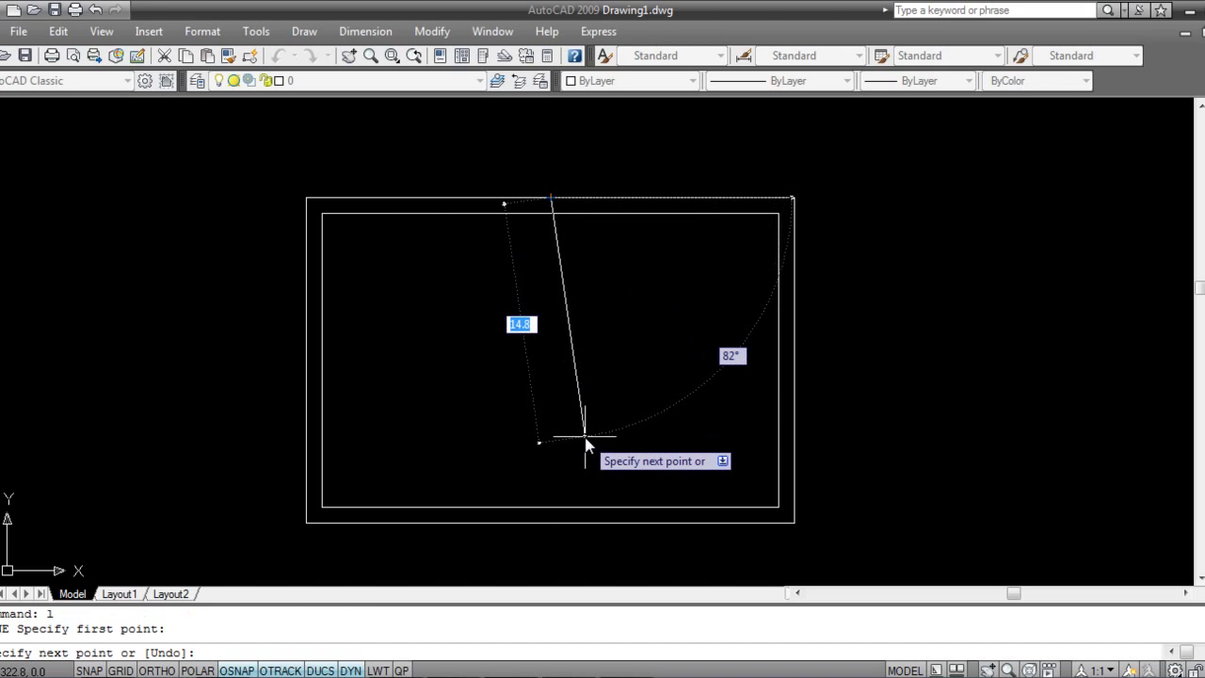
key("F8")
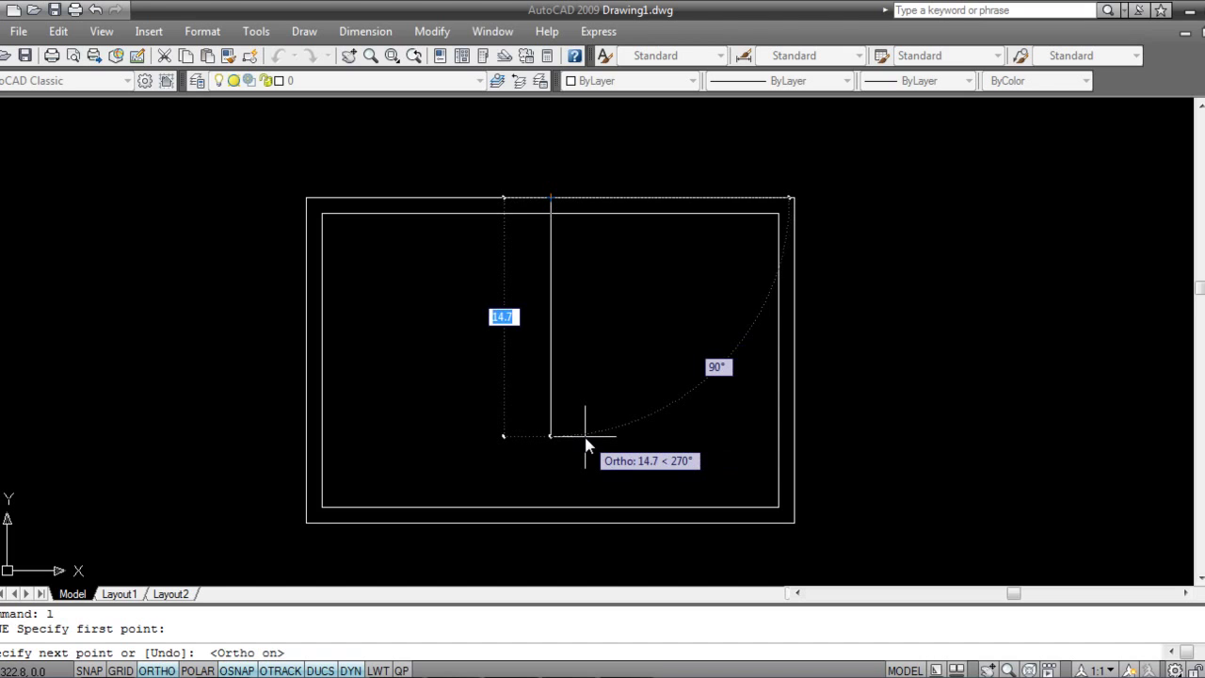
key("F8")
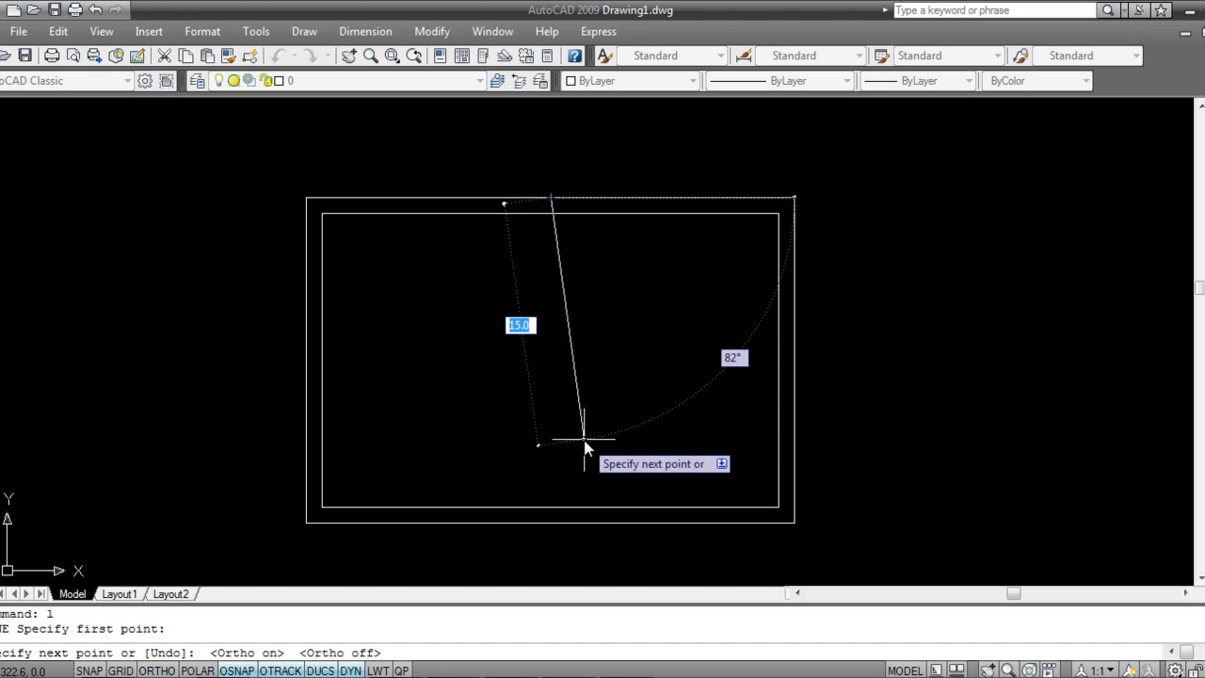
key("F8")
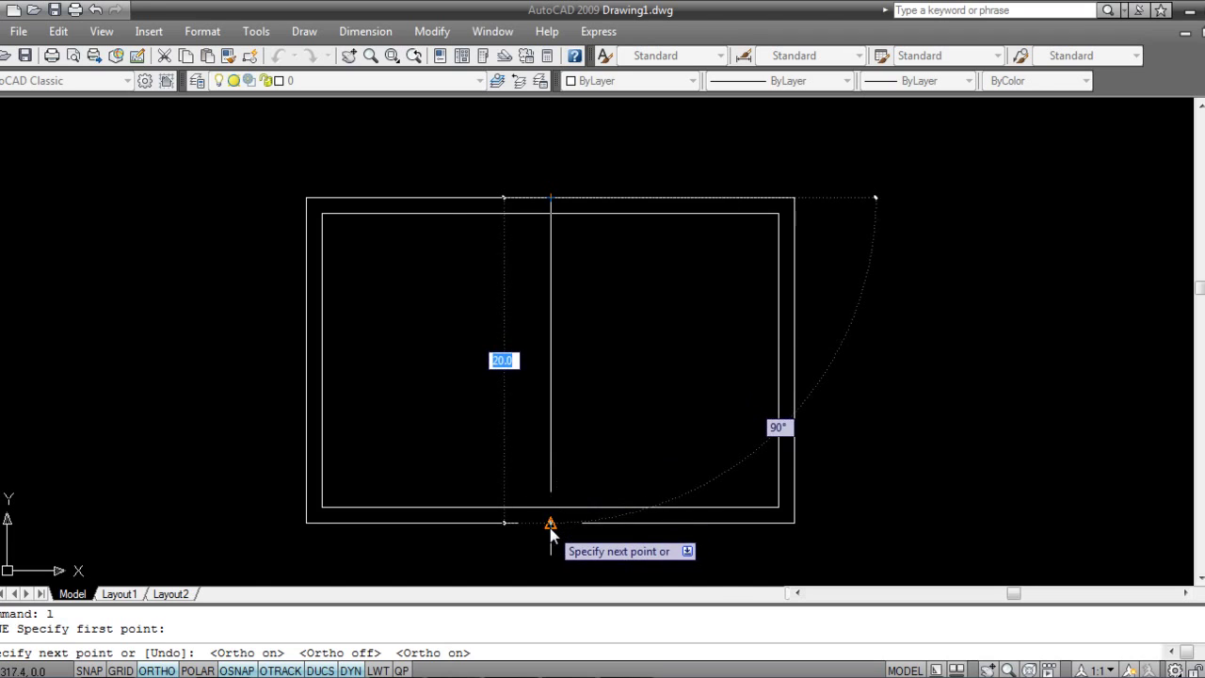
left_click(551, 527)
key("Escape")
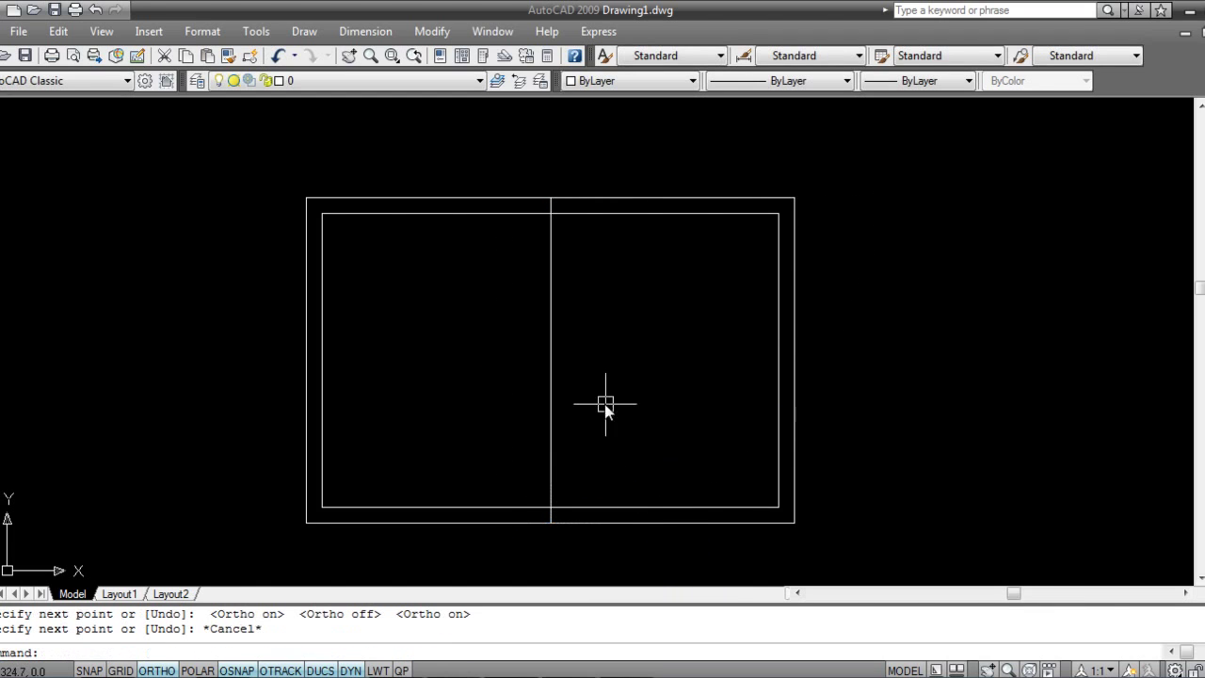
- Offset the vertical centre line by 0.25 to both sides
middle_click_drag(637, 358, 609, 350)
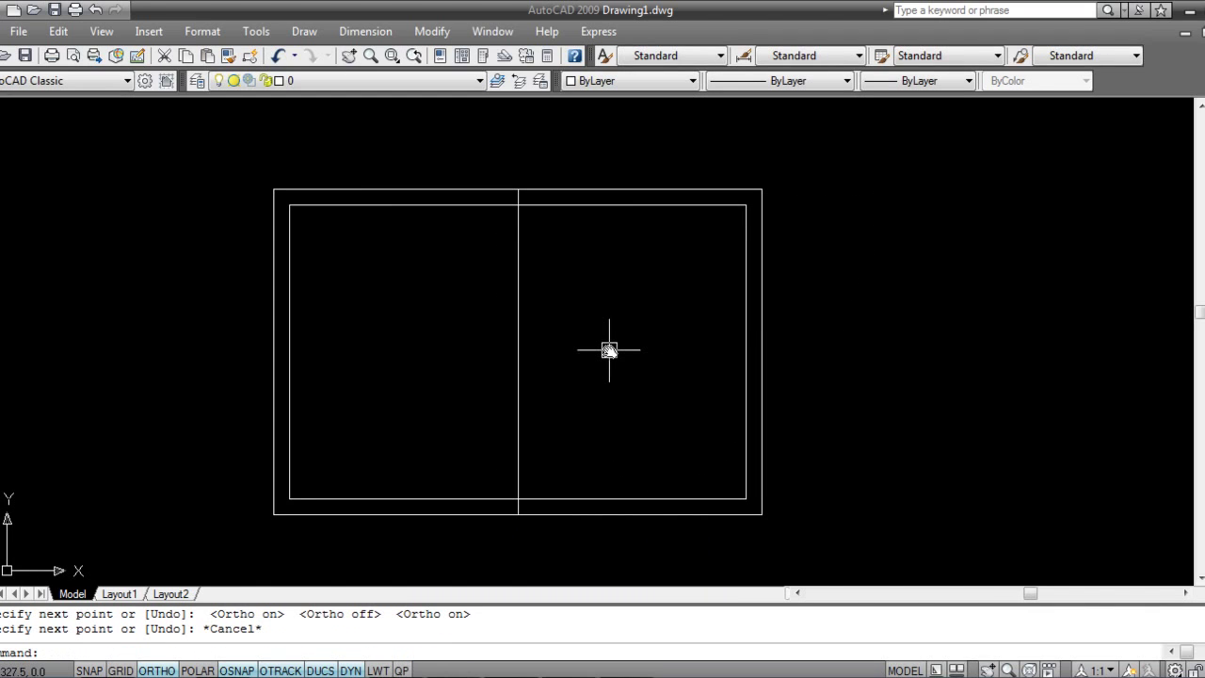
type("o")
key("Return")
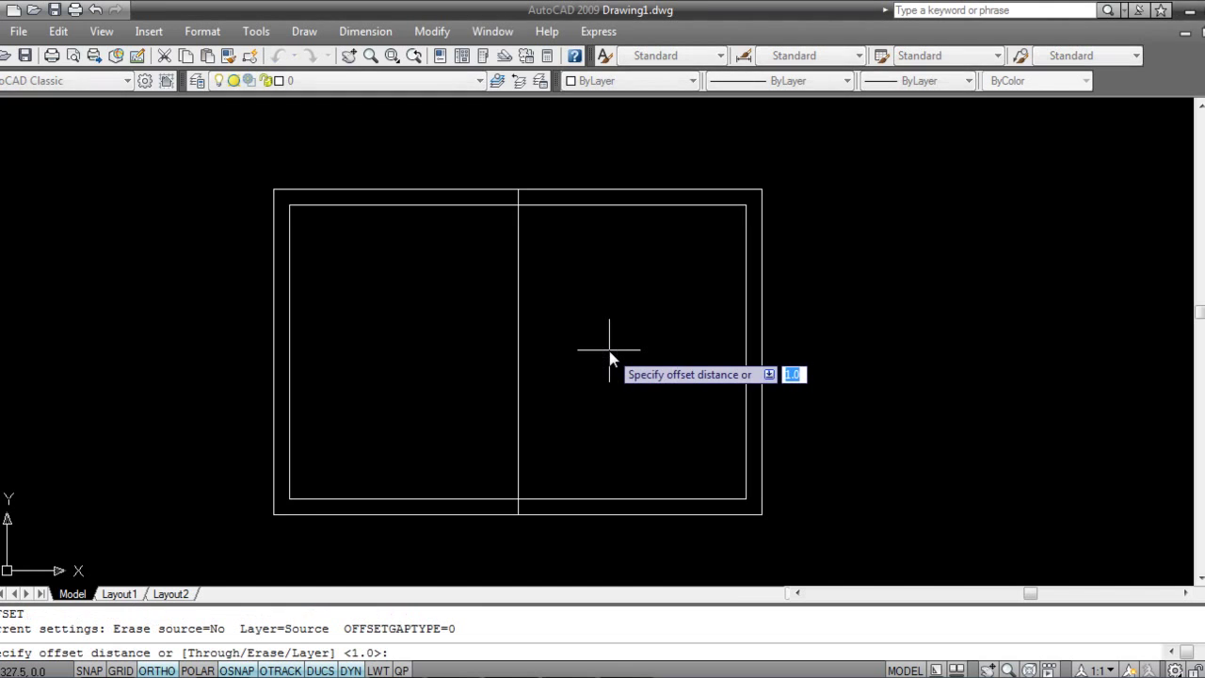
type(".")
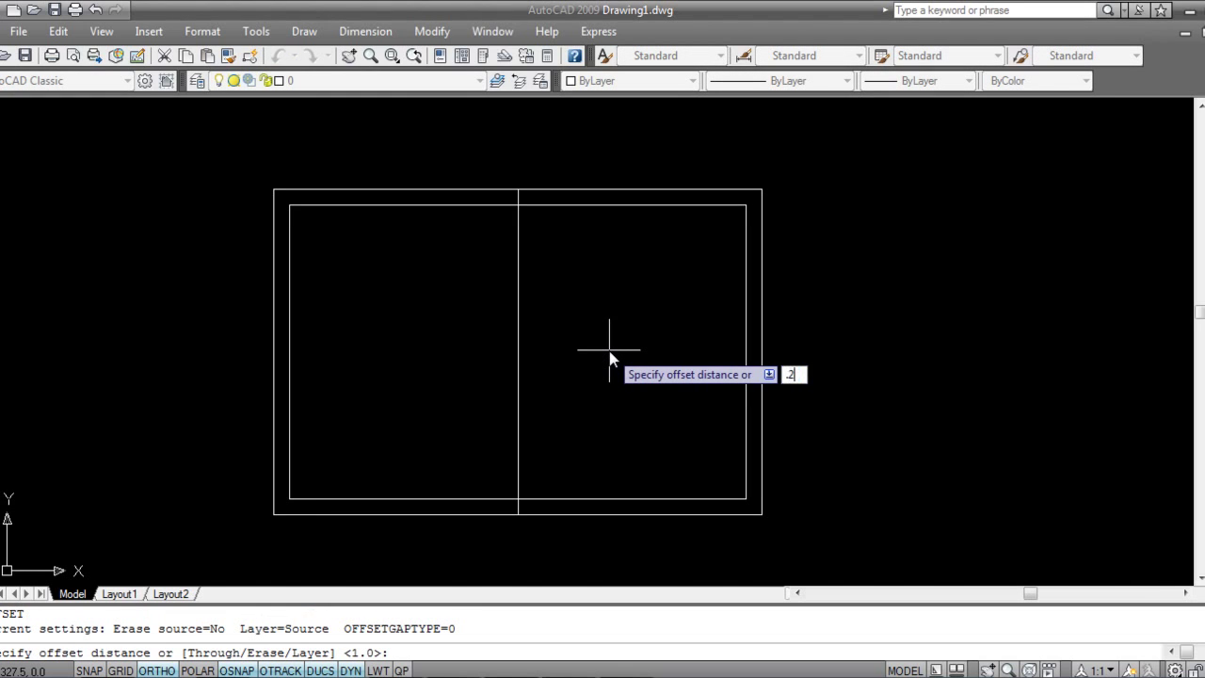
type("25")
key("Return")
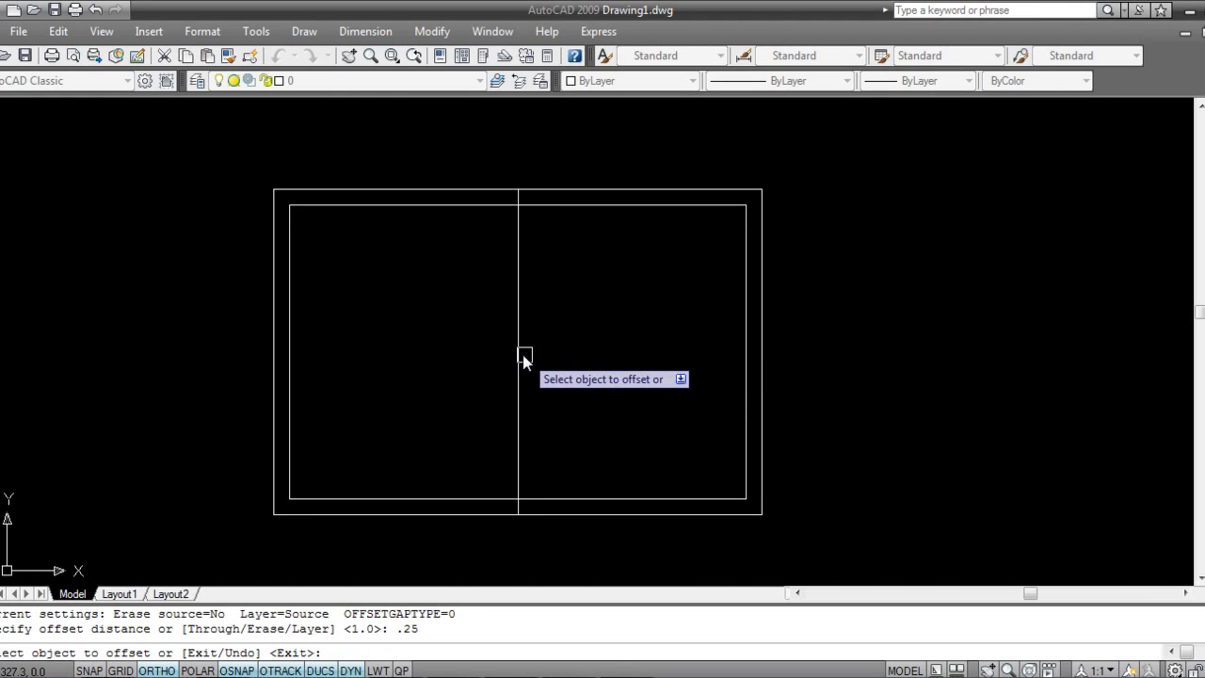
left_click(520, 356)
left_click(586, 348)
scroll(518, 365, "up", 5)
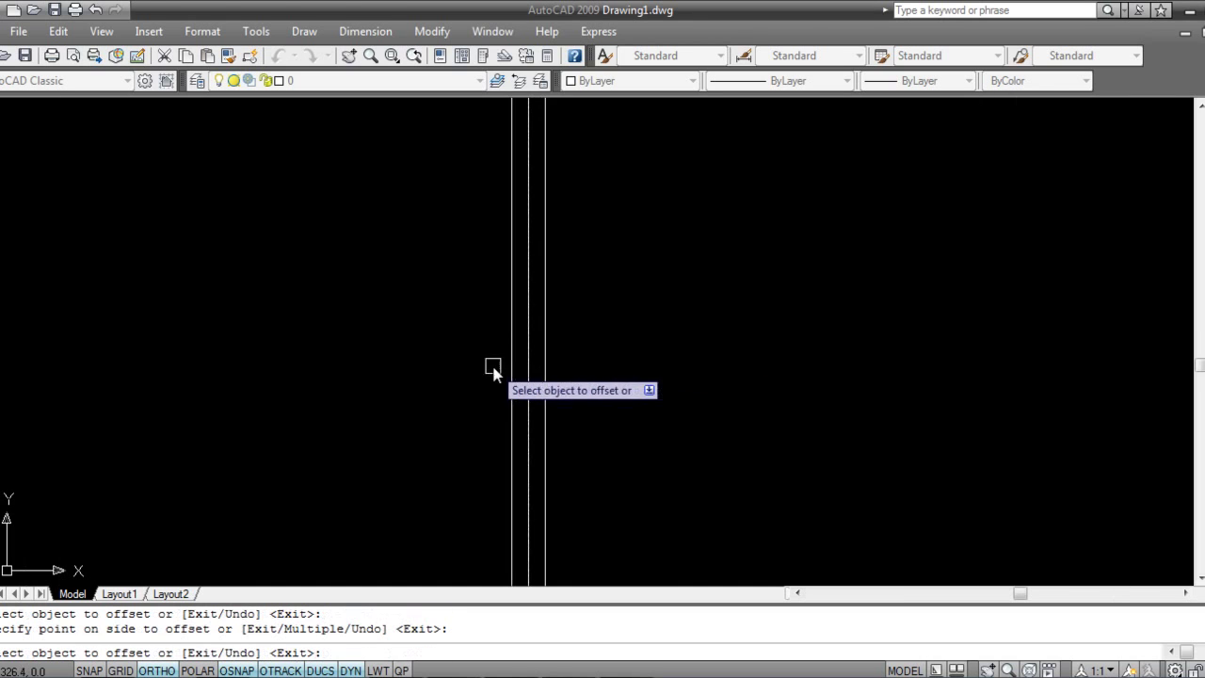
scroll(627, 355, "down", 5)
middle_click_drag(653, 368, 638, 366)
scroll(637, 366, "up", 3)
middle_click_drag(603, 260, 615, 304)
scroll(616, 304, "up", 2)
type("t")
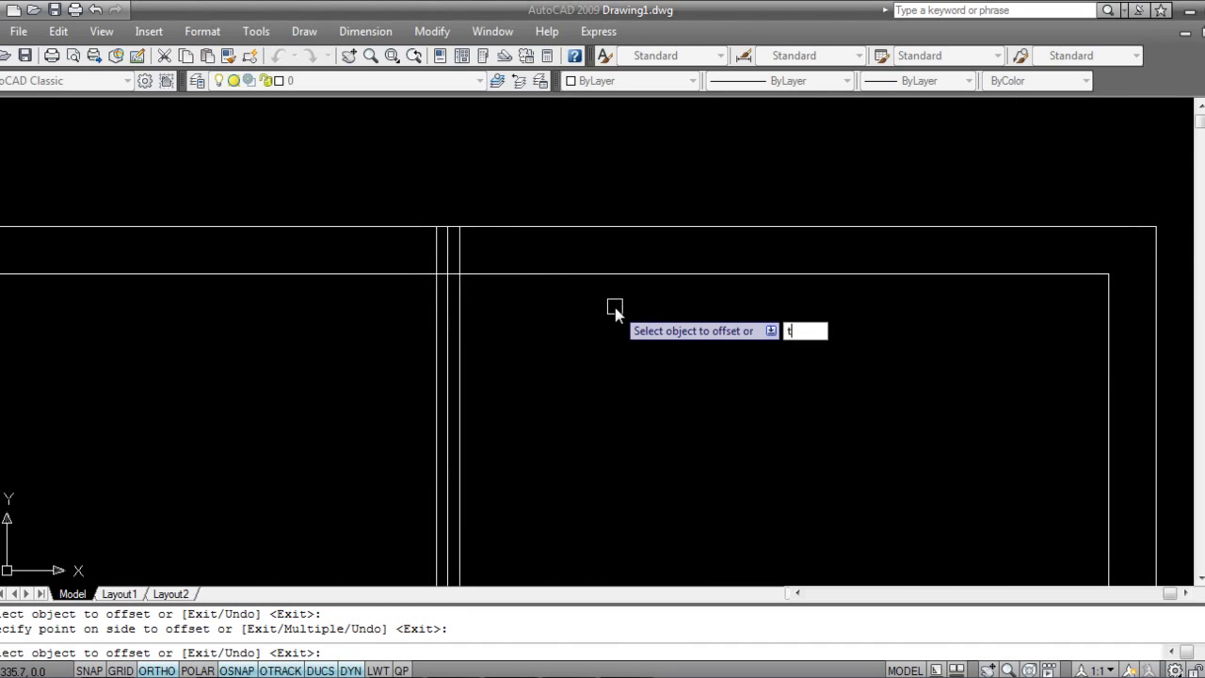
type("r")
key("Return")
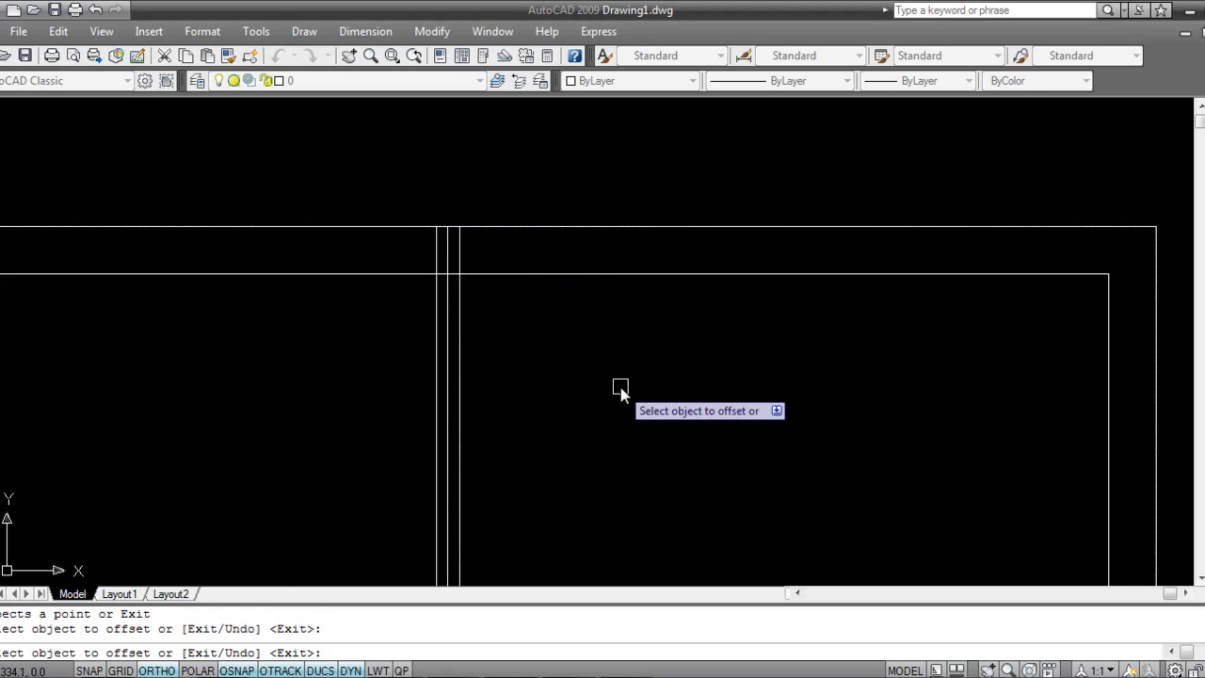
key("Escape")
type("tr")
key("Return")
key("Escape")
key("Escape")
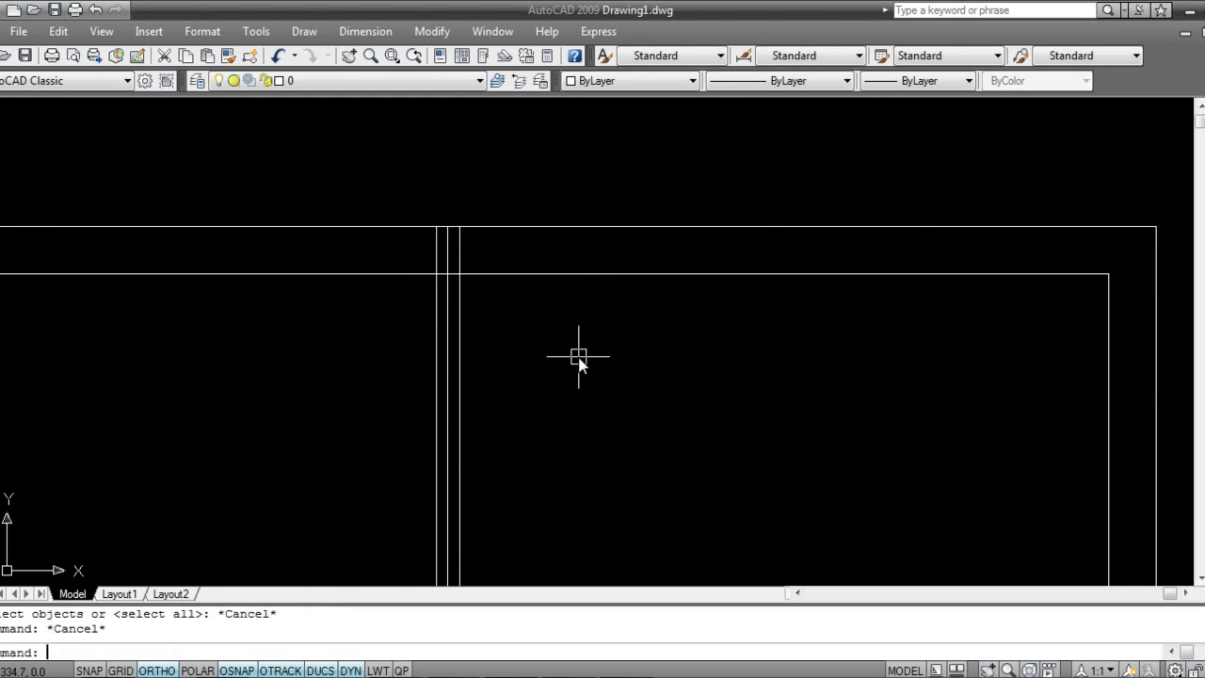
- Trim the three vertical lines above the inner rectangle's top edge and cut that edge open between the divider lines
type("tr")
key("Return")
left_click(588, 397)
left_click(381, 187)
scroll(513, 278, "up", 2)
mouse_move(513, 278)
middle_mouse_down()
mouse_move(514, 251)
mouse_move(536, 255)
middle_mouse_up()
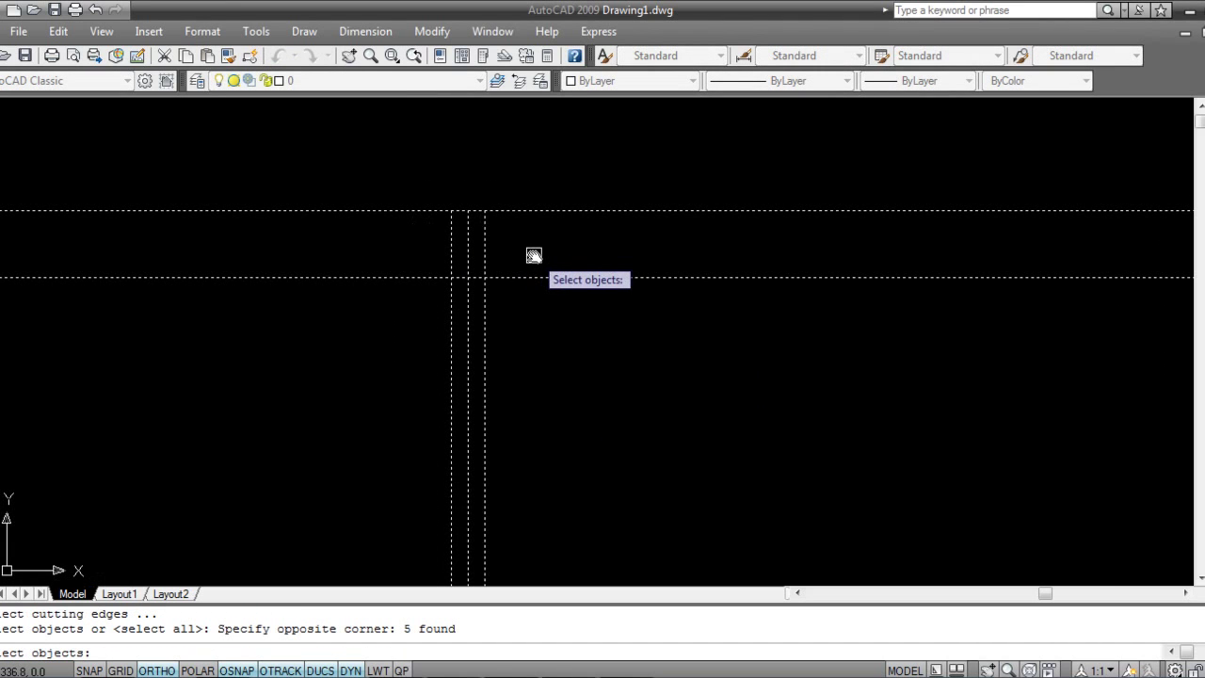
key("Return")
scroll(480, 311, "up", 2)
left_click(478, 223)
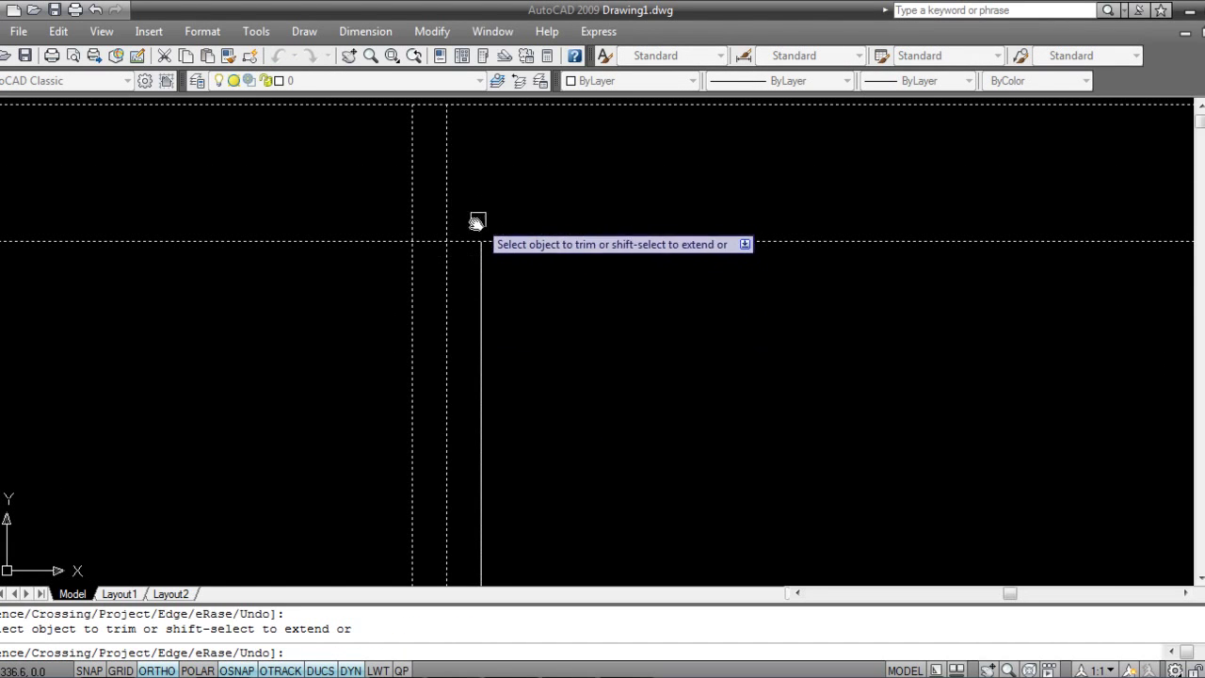
left_click(429, 223)
left_click(405, 221)
left_click(431, 243)
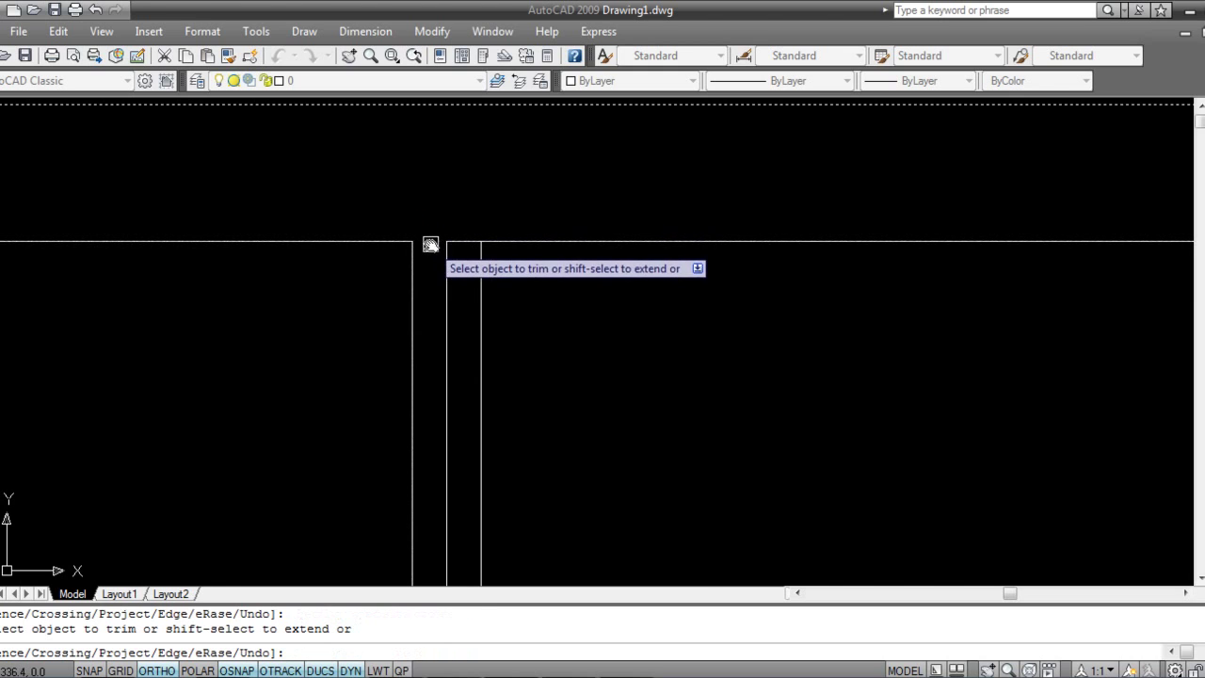
scroll(528, 377, "down", 3)
middle_click_drag(584, 458, 511, 167)
scroll(490, 335, "down", 1)
scroll(497, 345, "up", 3)
key("Escape")
- Trim the vertical lines below the inner rectangle's bottom edge and open that edge between the two outer divider lines
type("tr")
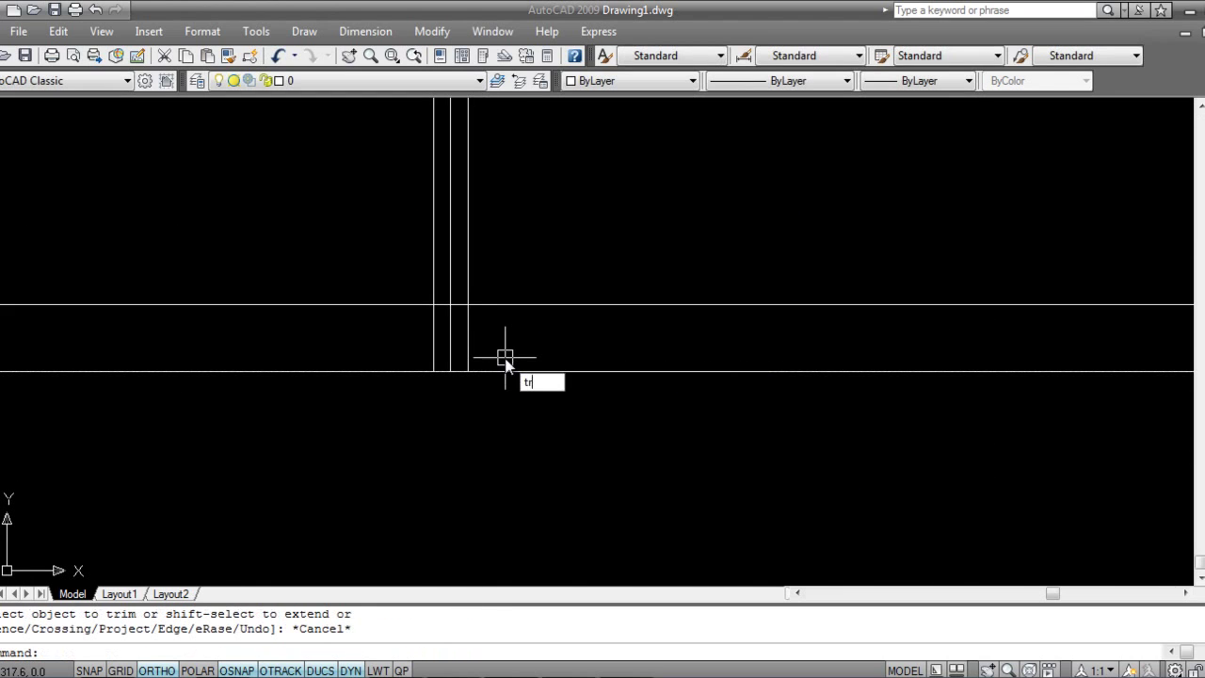
key("Return")
left_click(535, 422)
left_click(400, 254)
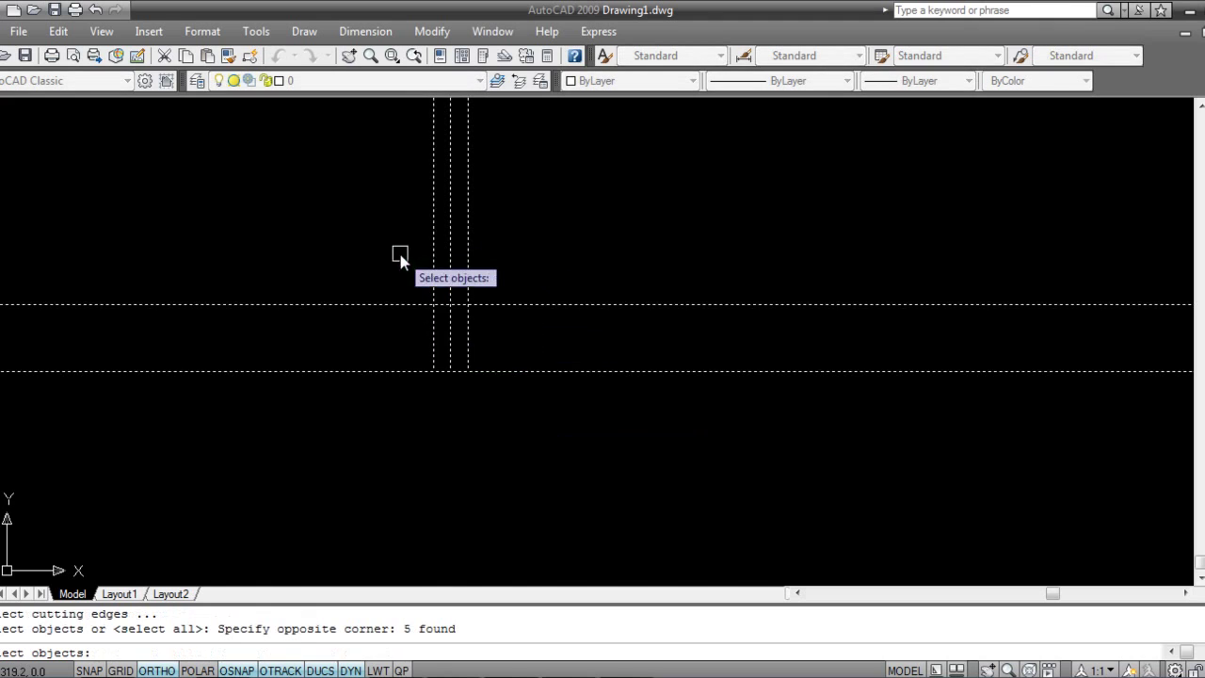
left_click(470, 349)
key("Return")
left_click(466, 349)
left_click(451, 349)
scroll(440, 329, "up", 5)
left_click(444, 228)
left_click(514, 226)
scroll(500, 304, "down", 4)
left_click(499, 307)
left_click(492, 266)
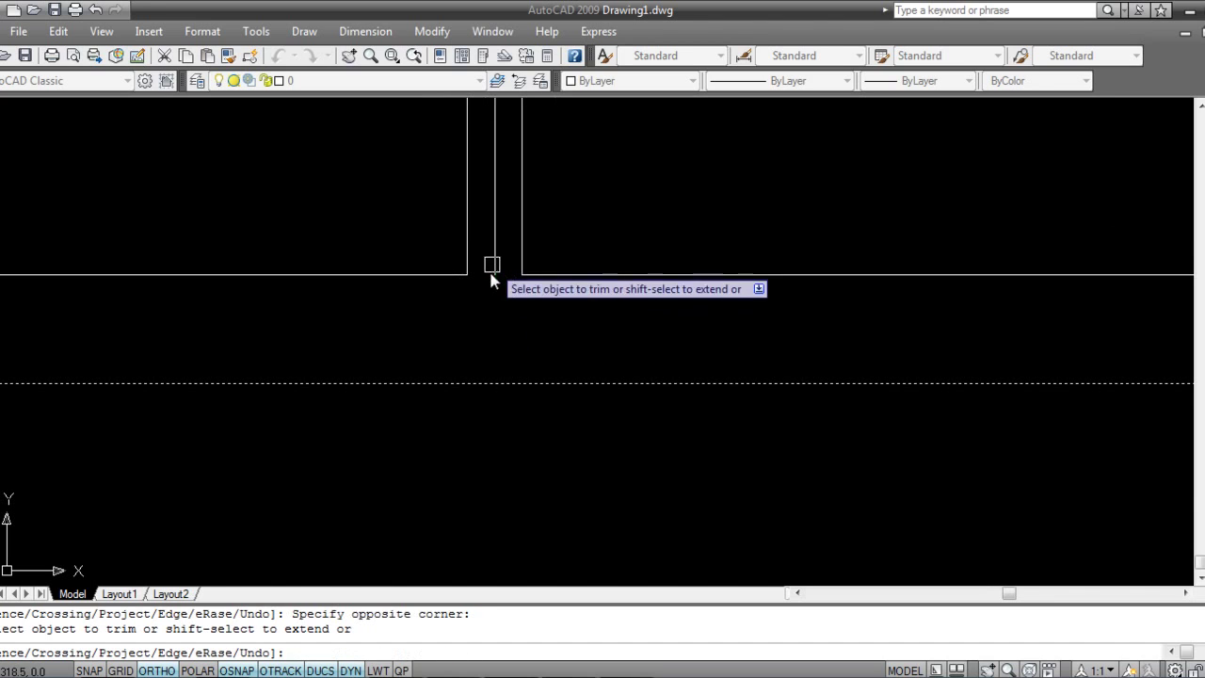
key("Escape")
key("Escape")
- Erase the middle vertical line between the two divider lines
left_click(503, 269)
left_click(487, 246)
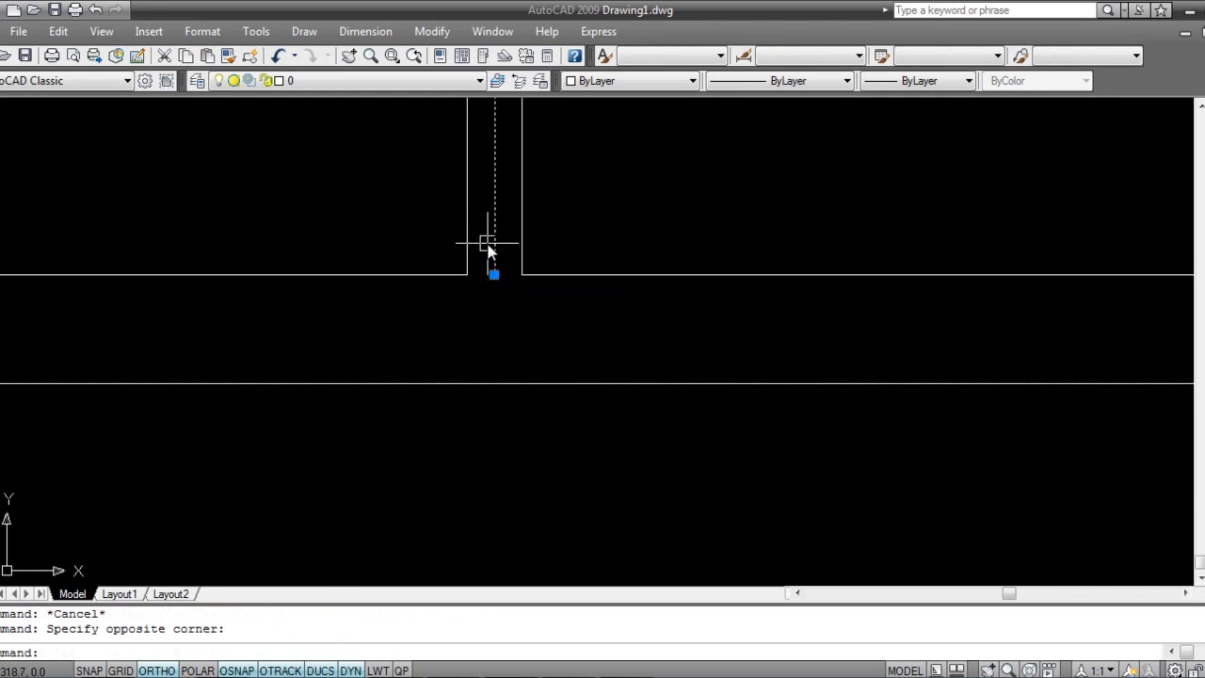
key("Delete")
scroll(549, 173, "down", 5)
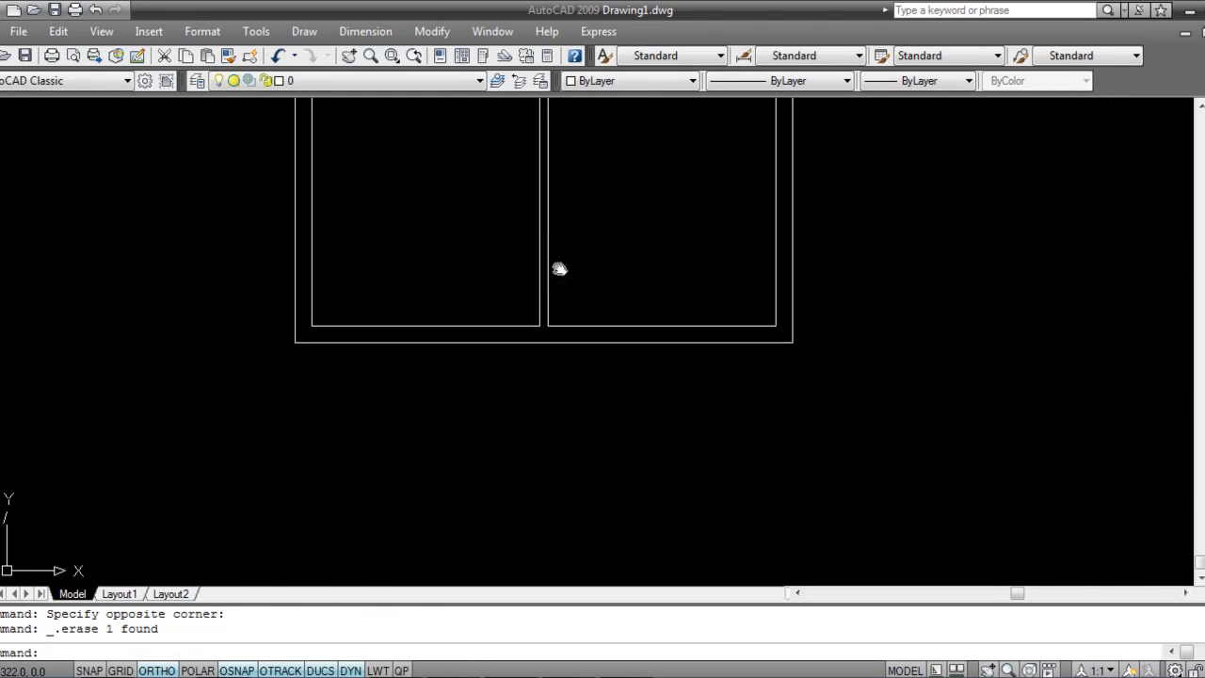
middle_click_drag(688, 291, 654, 292)
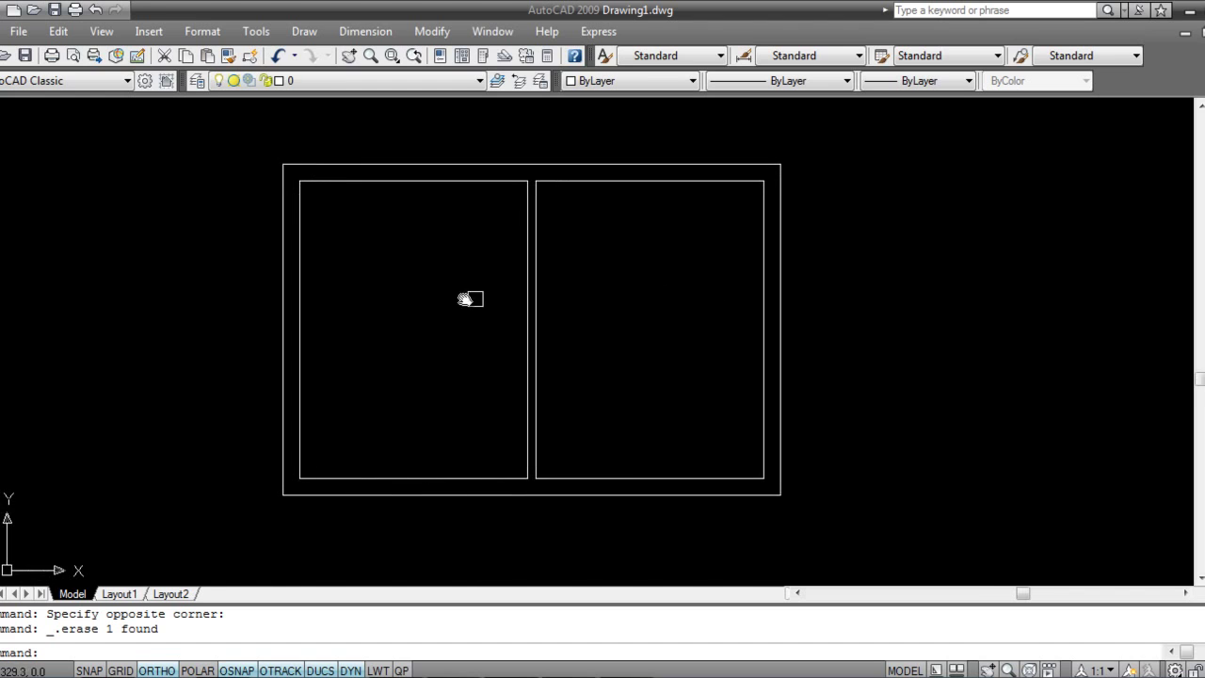
- Examine whether the outer rectangle selects as one object, leaving it deselected
left_click(315, 164)
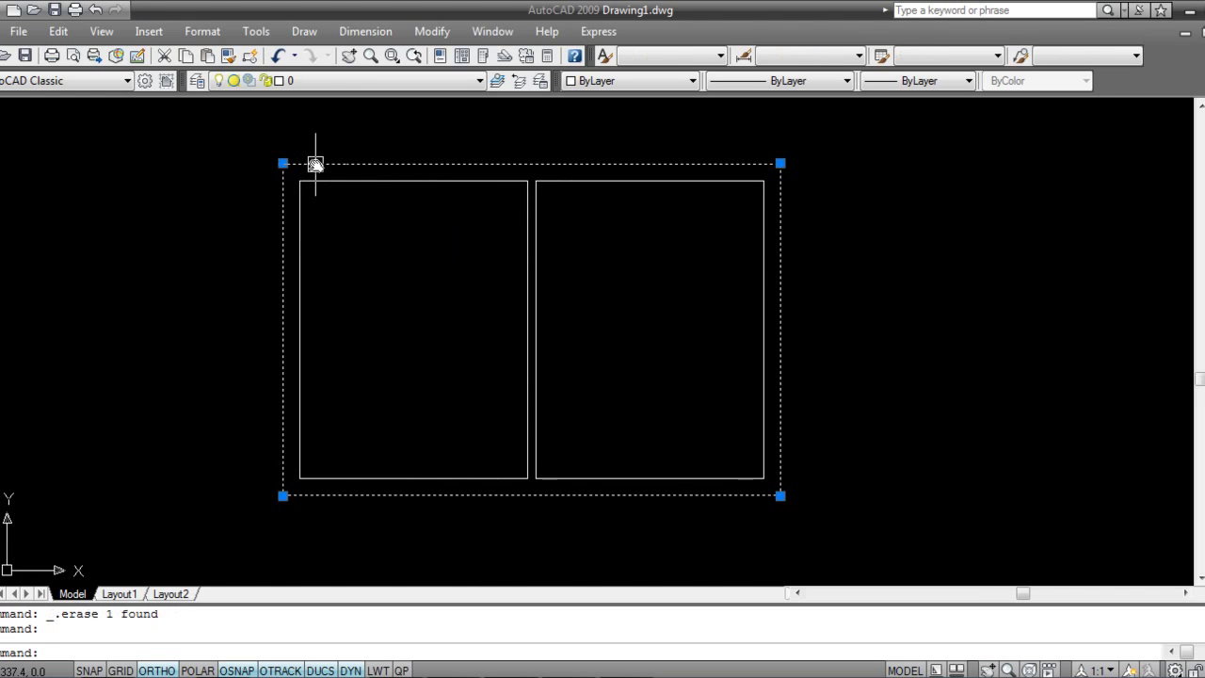
key("Escape")
scroll(370, 232, "up", 3)
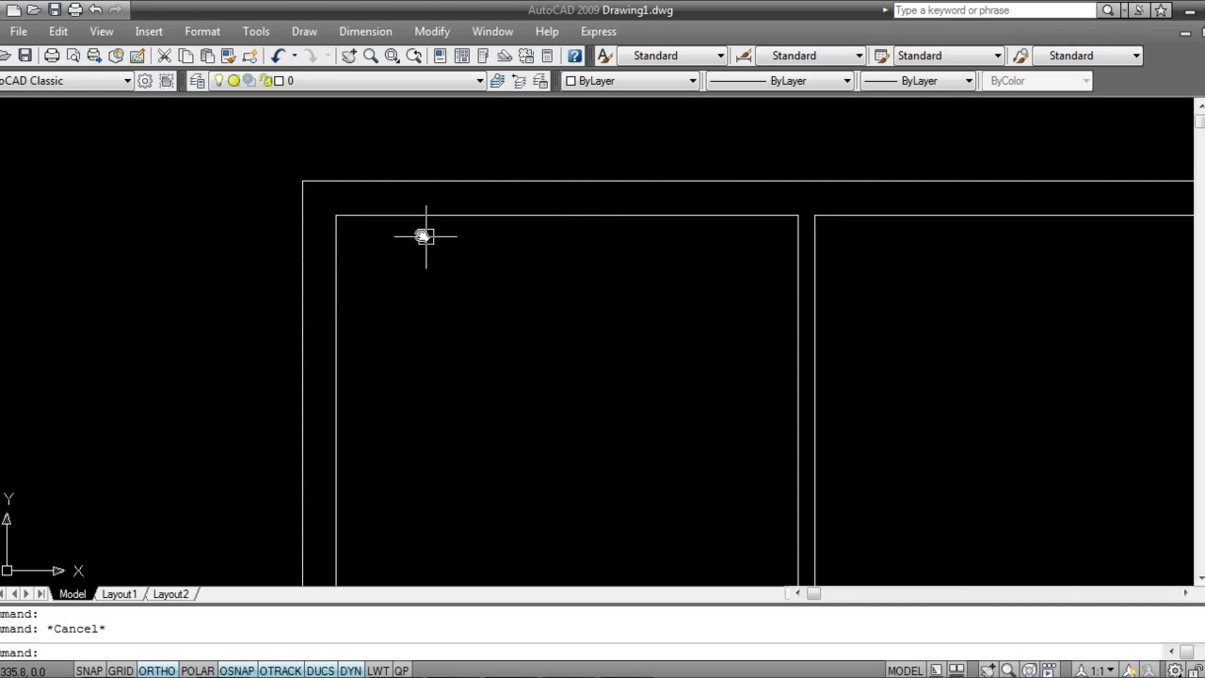
left_click(376, 181)
scroll(514, 313, "down", 4)
middle_click_drag(618, 344, 527, 320)
key("Escape")
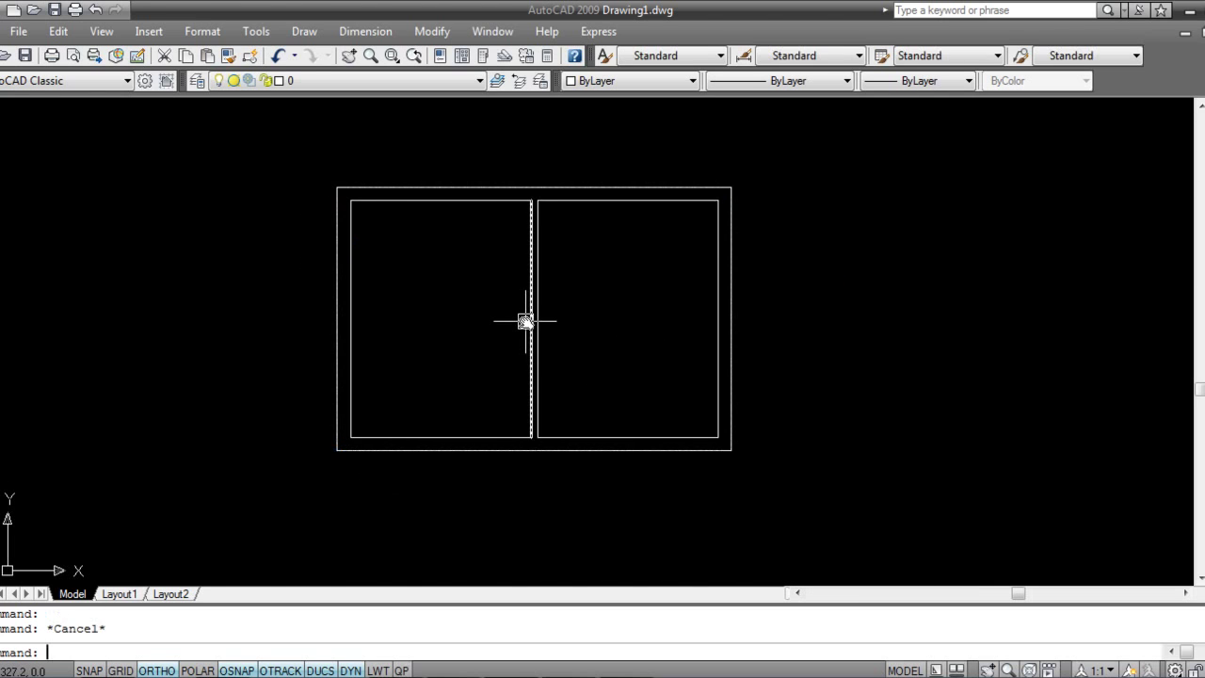
- Explode the whole frame into separate lines and check the outer rectangle's top edge by selecting it
type("x")
key("Return")
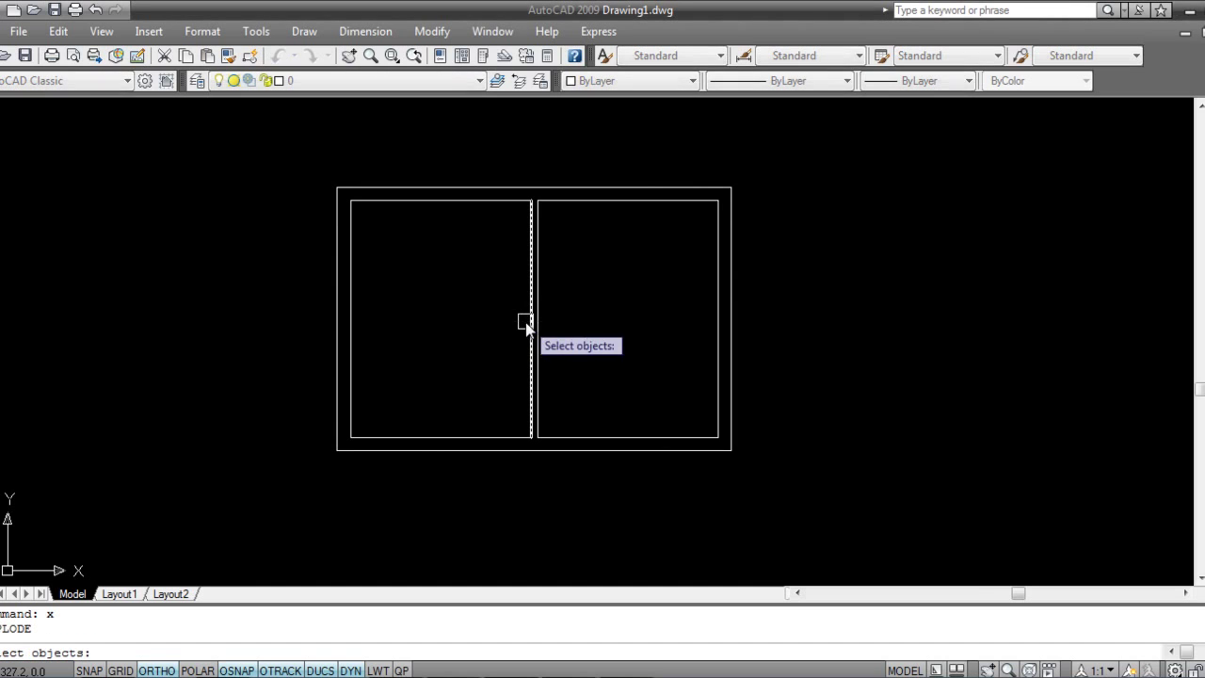
left_click(785, 490)
left_click(284, 163)
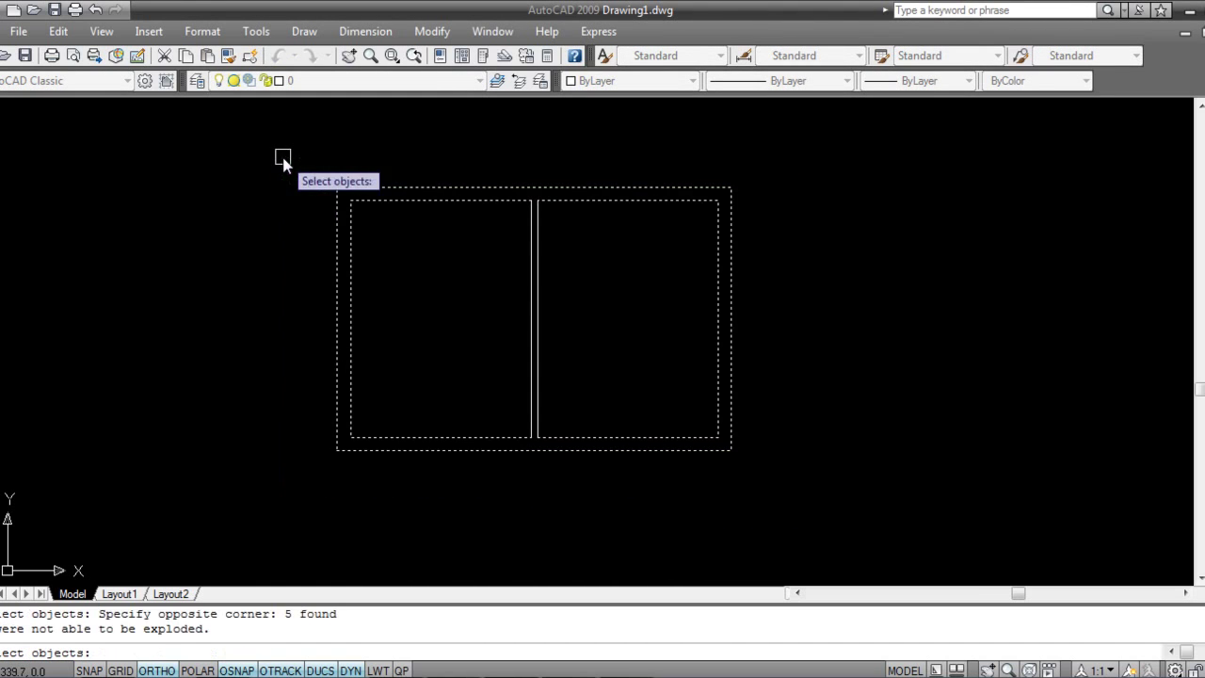
key("Return")
scroll(387, 217, "up", 2)
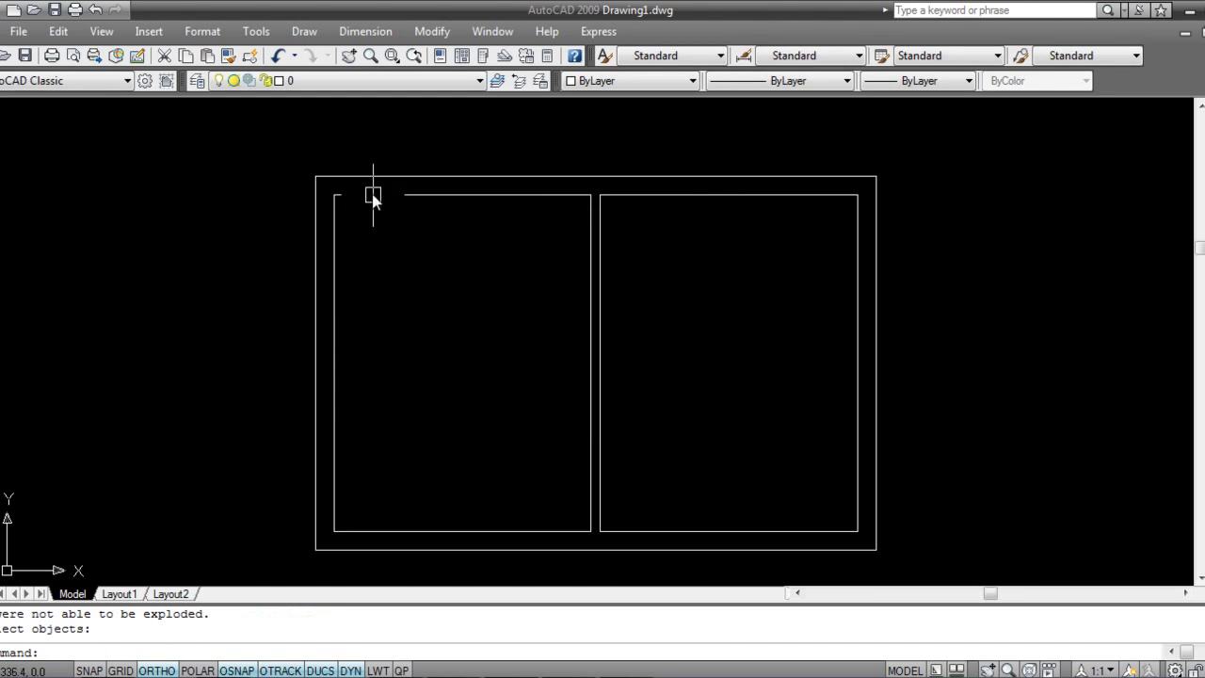
left_click(440, 176)
key("Escape")
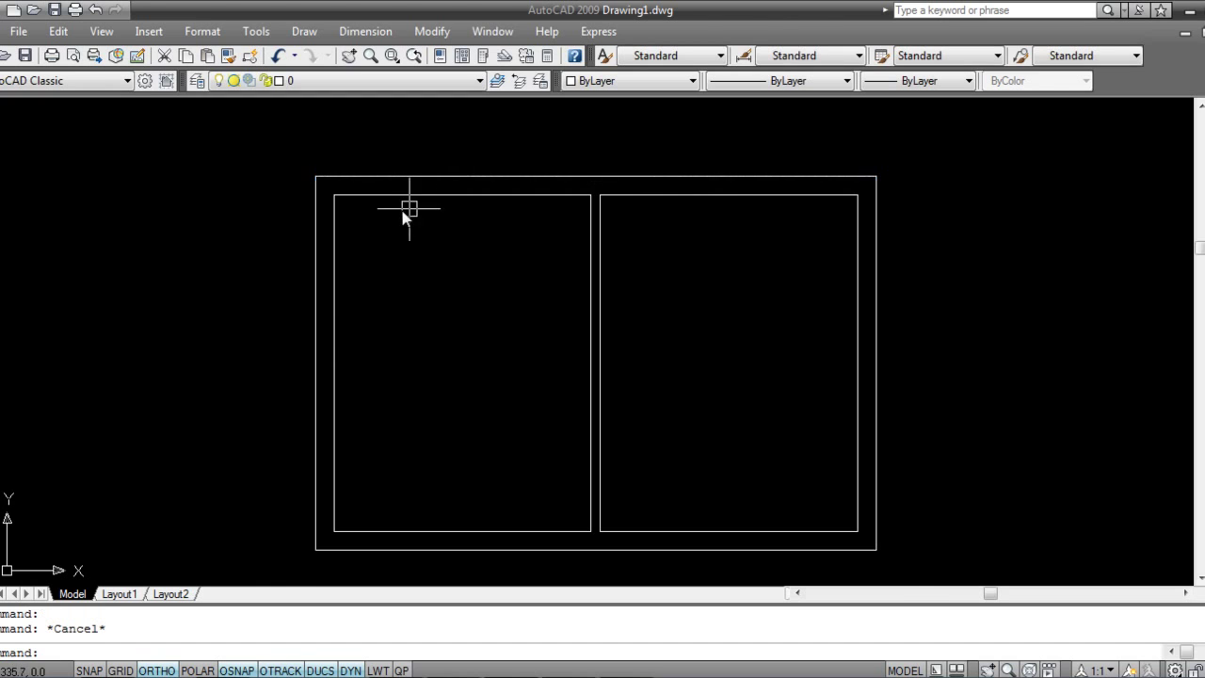
- Fillet the outer rectangle's top-left corner with a radius of 2
scroll(432, 236, "up", 2)
middle_click_drag(453, 298, 499, 333)
type("f")
key("Return")
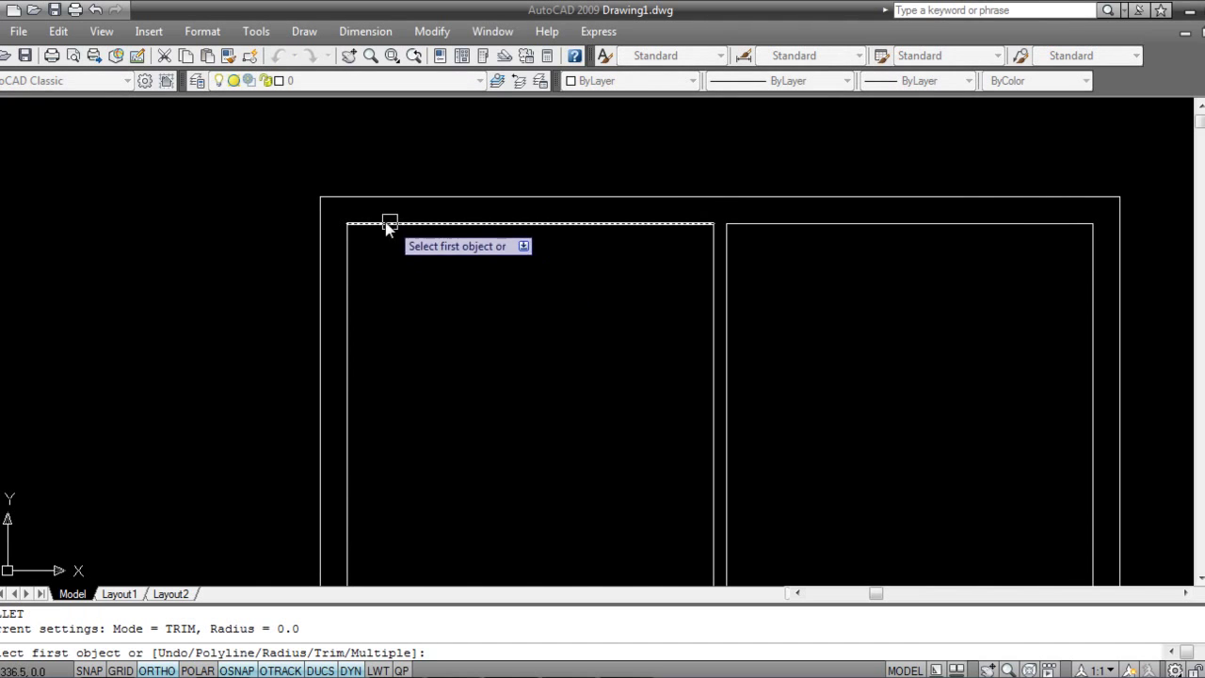
type("r")
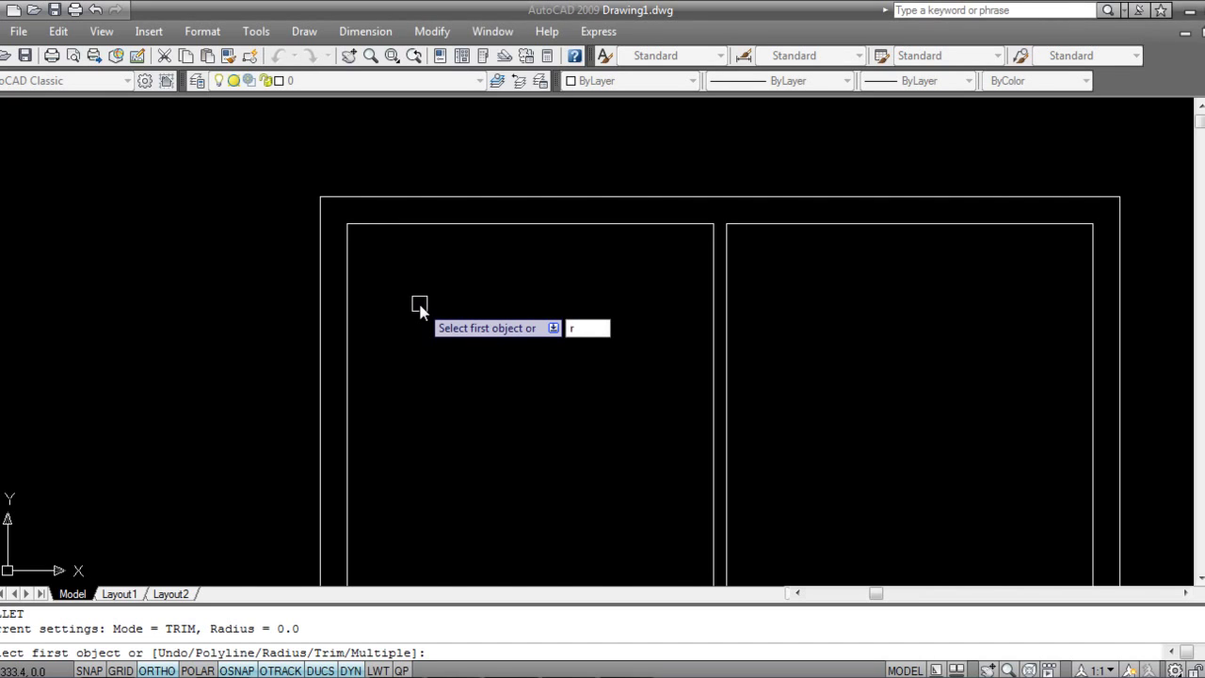
key("Return")
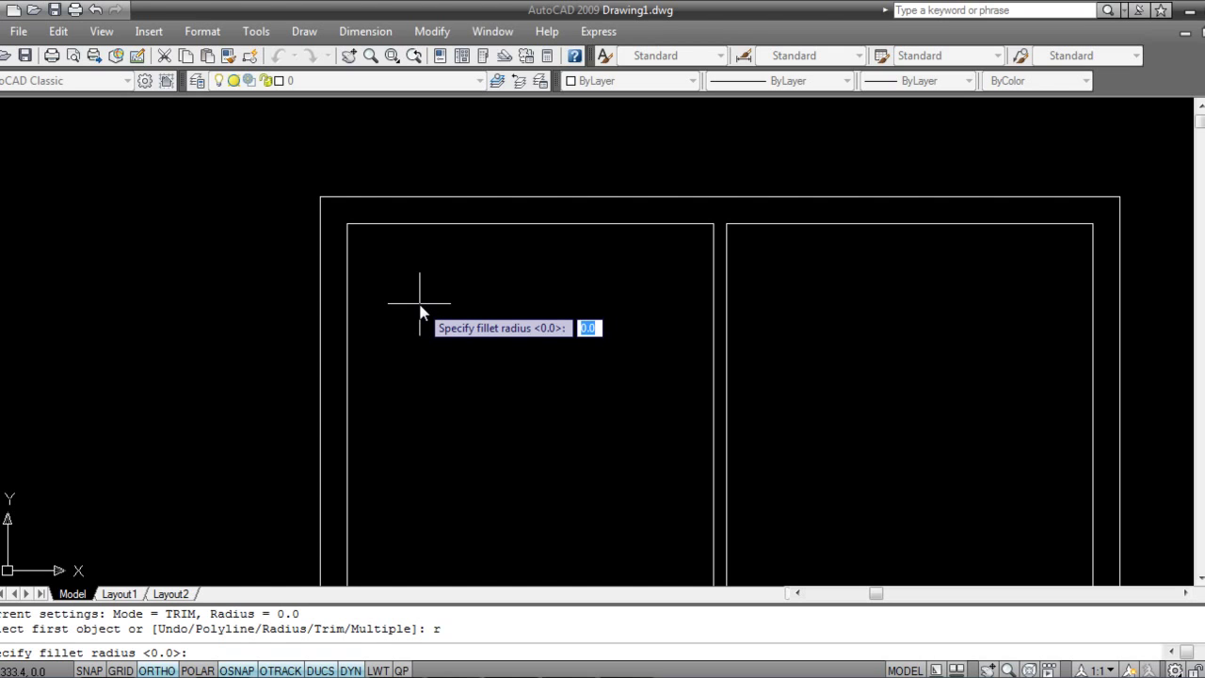
type("2")
key("Return")
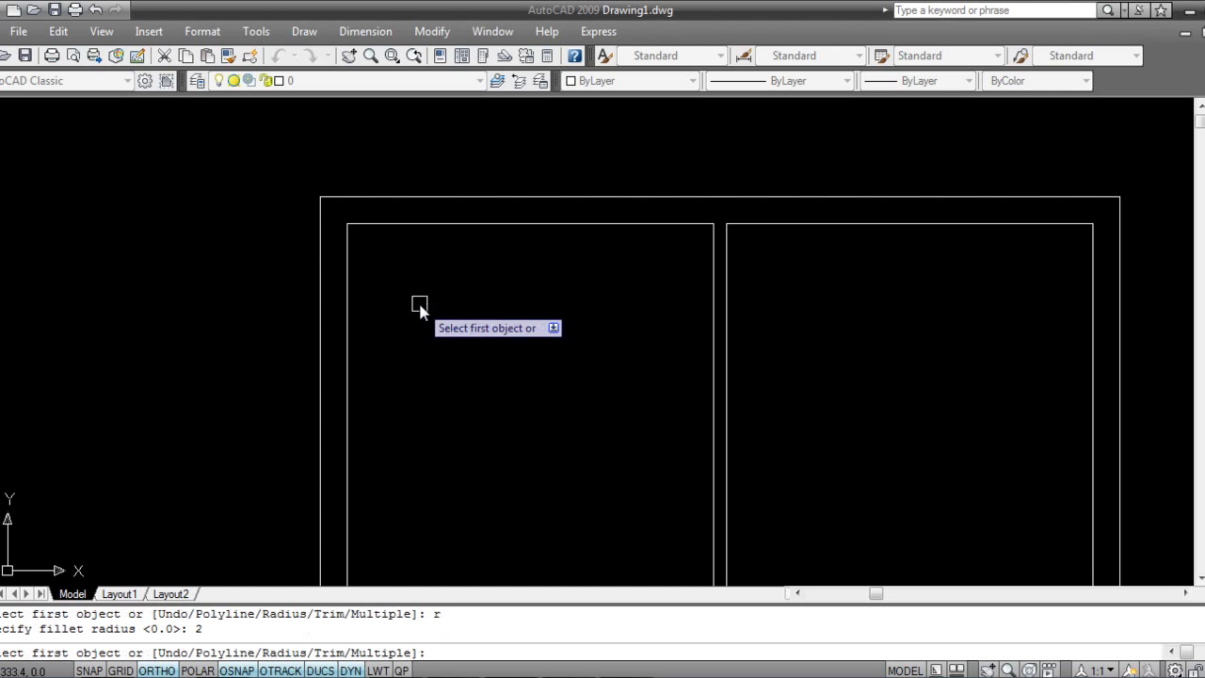
left_click(341, 200)
left_click(321, 226)
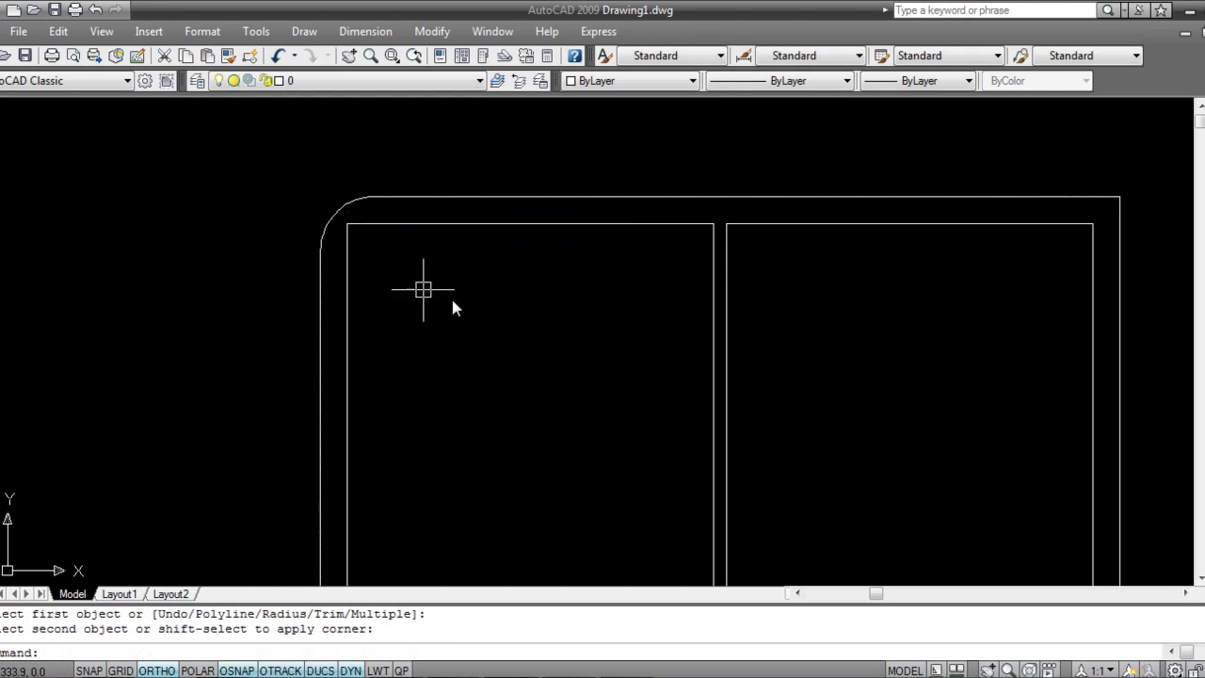
- Fillet the outer rectangle's top-right, bottom-right and bottom-left corners with the same radius of 2
middle_click_drag(998, 329, 933, 333)
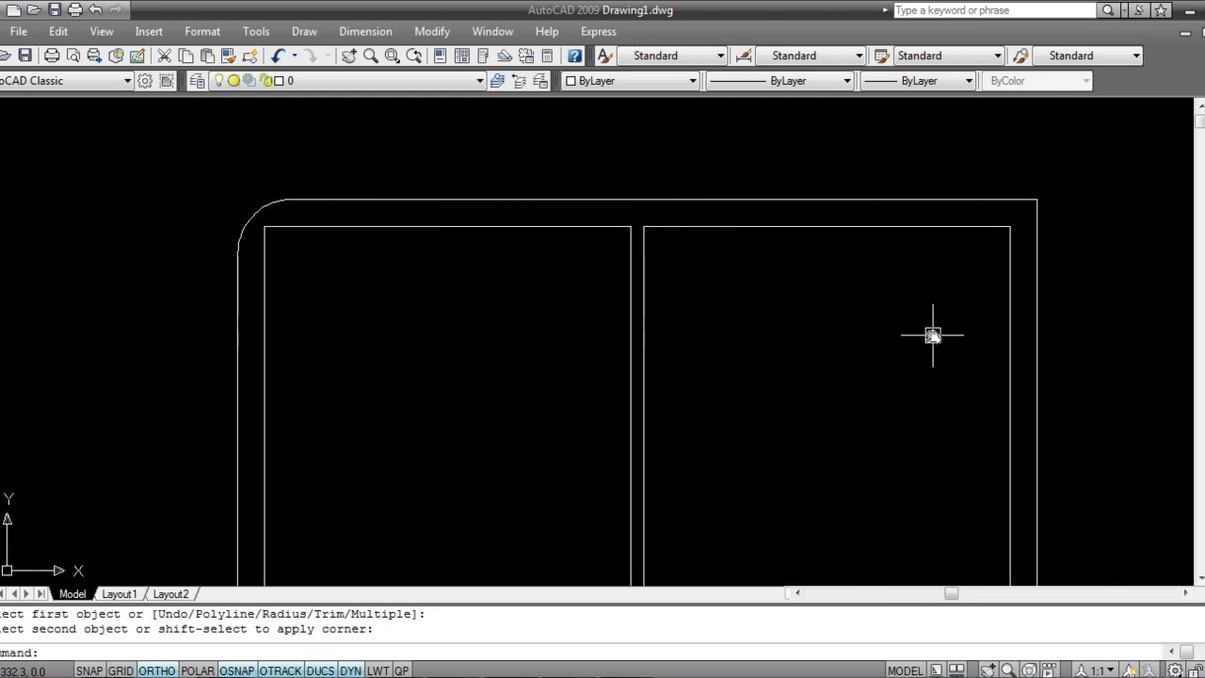
key("Return")
left_click(969, 199)
left_click(1036, 222)
middle_click_drag(1039, 387, 1023, 216)
key("Return")
left_click(1024, 476)
left_click(1001, 530)
key("Return")
left_click(289, 530)
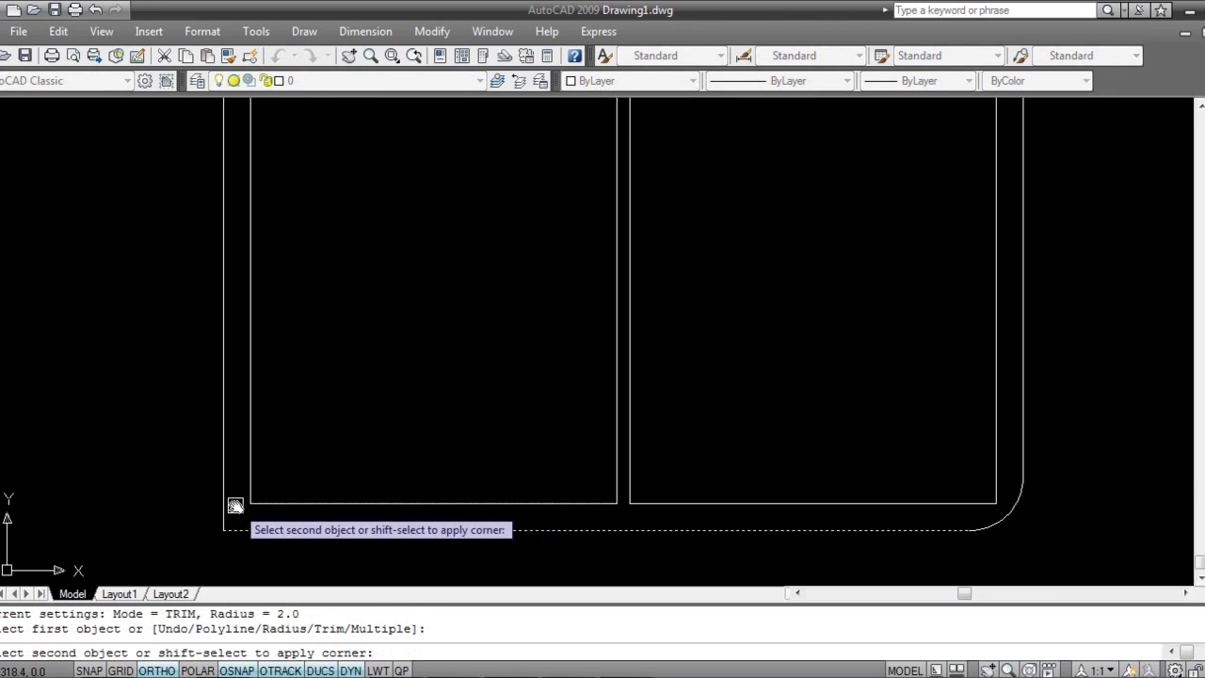
left_click(225, 501)
- Fillet the top-left and top-right corners of the left inner panel with radius 2
middle_click_drag(398, 452, 408, 500)
scroll(323, 298, "up", 1)
scroll(323, 298, "up", 1)
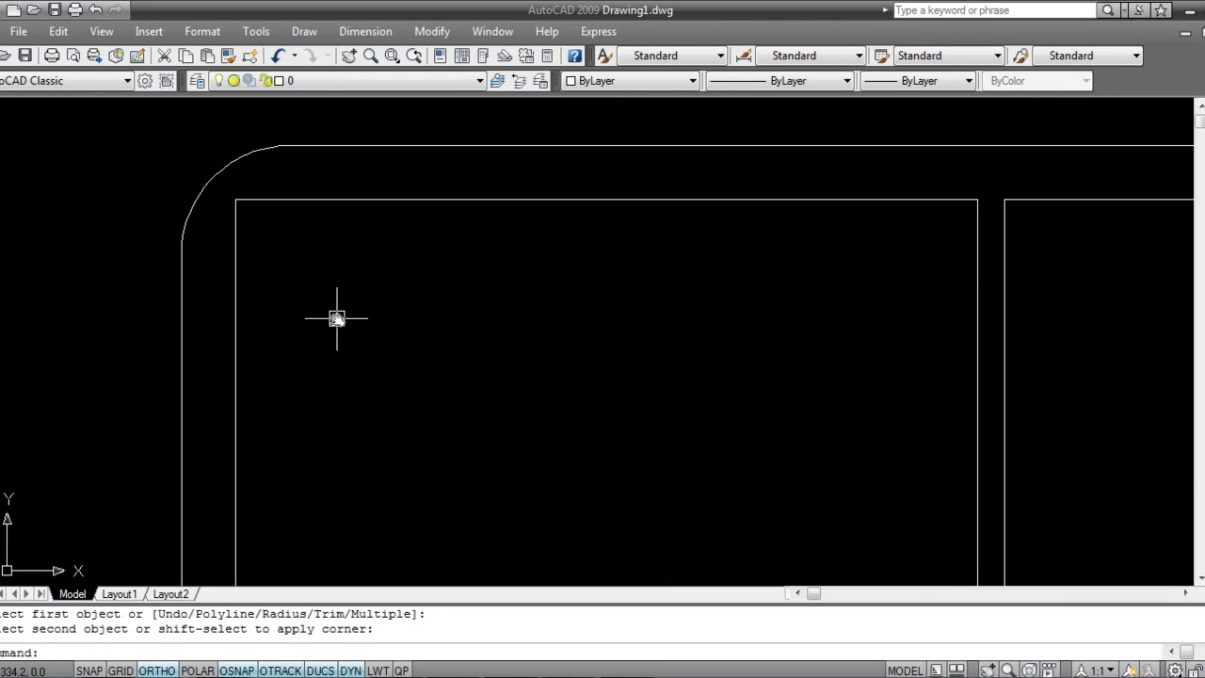
key("Return")
left_click(235, 233)
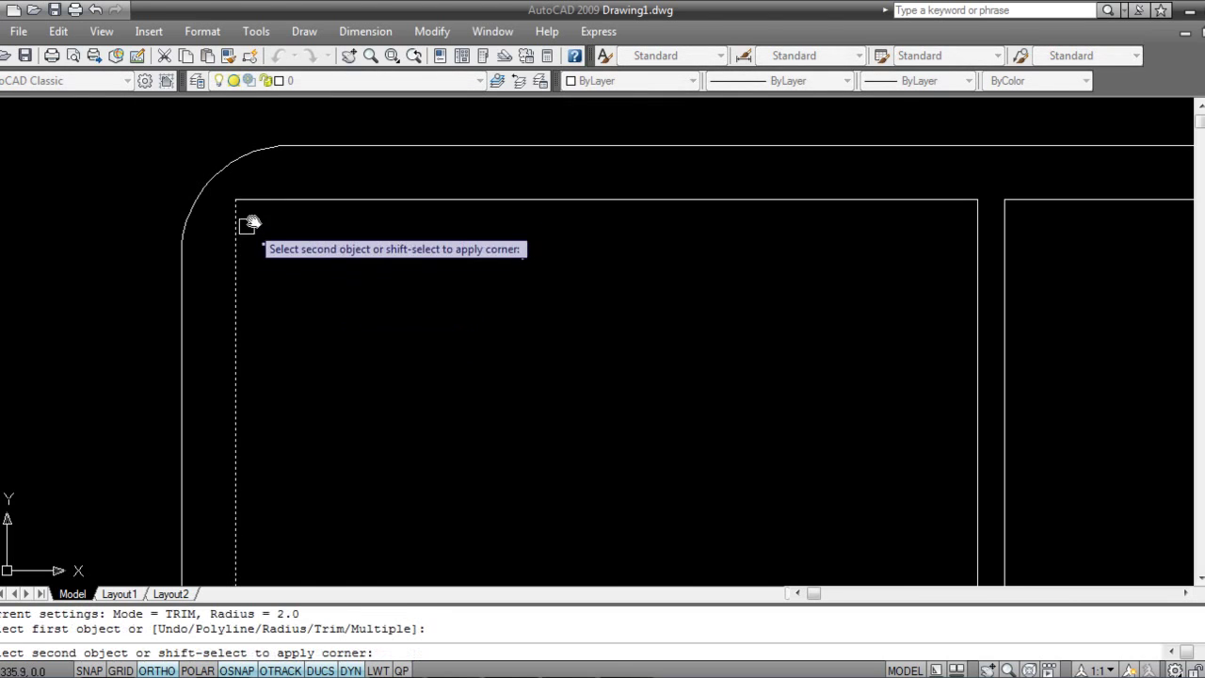
left_click(257, 199)
mouse_move(555, 270)
middle_mouse_down()
mouse_move(519, 304)
mouse_move(395, 311)
middle_mouse_up()
middle_click_drag(621, 312, 515, 311)
right_click(523, 275)
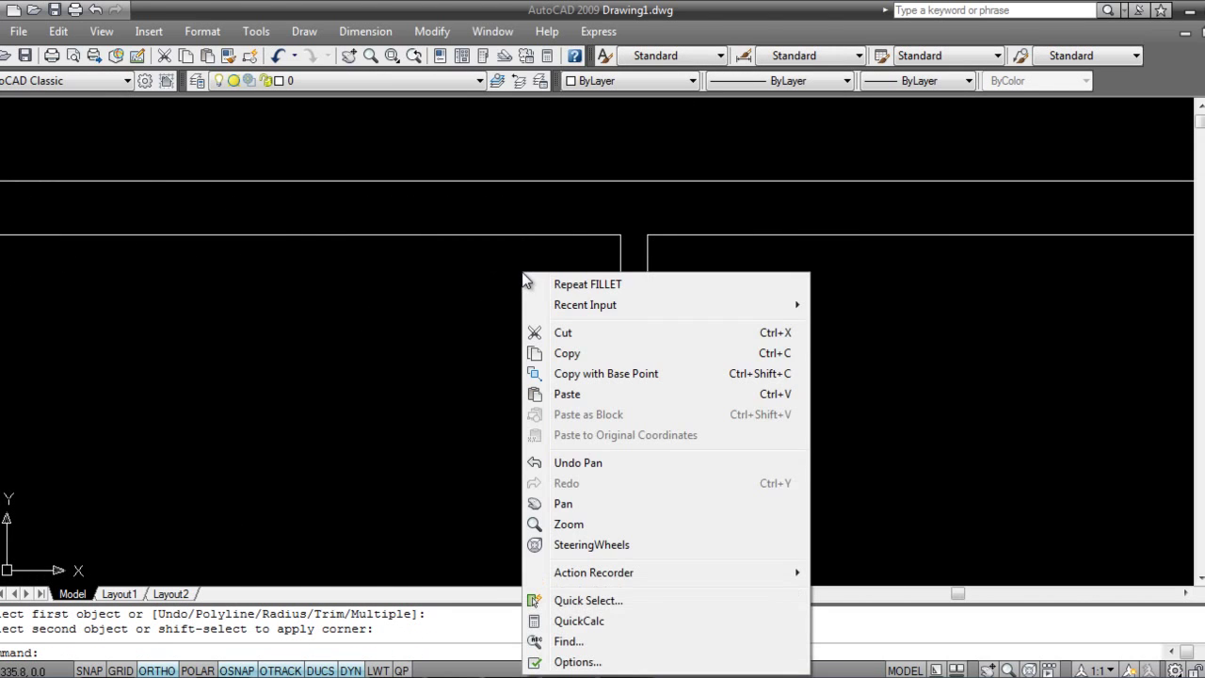
left_click(595, 285)
left_click(597, 236)
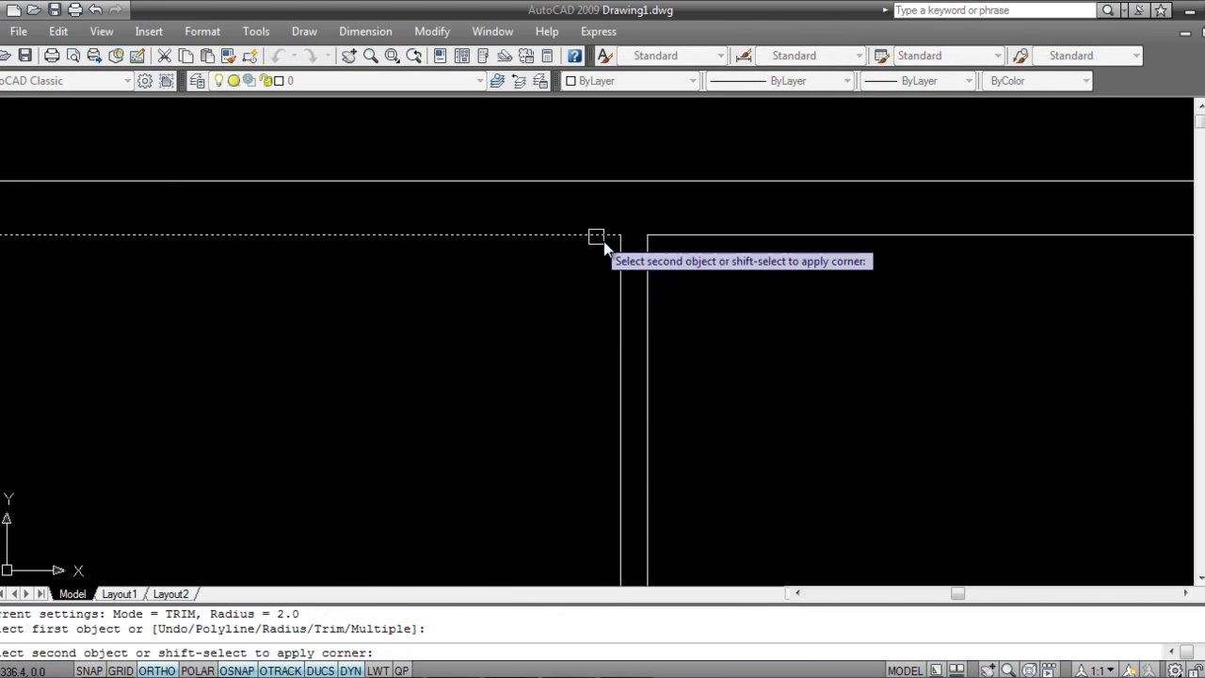
left_click(617, 261)
- Fillet the two bottom inner-panel corners on either side of the central divider with radius 2
middle_click_drag(667, 399, 668, 206)
scroll(687, 417, "down", 5)
scroll(721, 336, "up", 5)
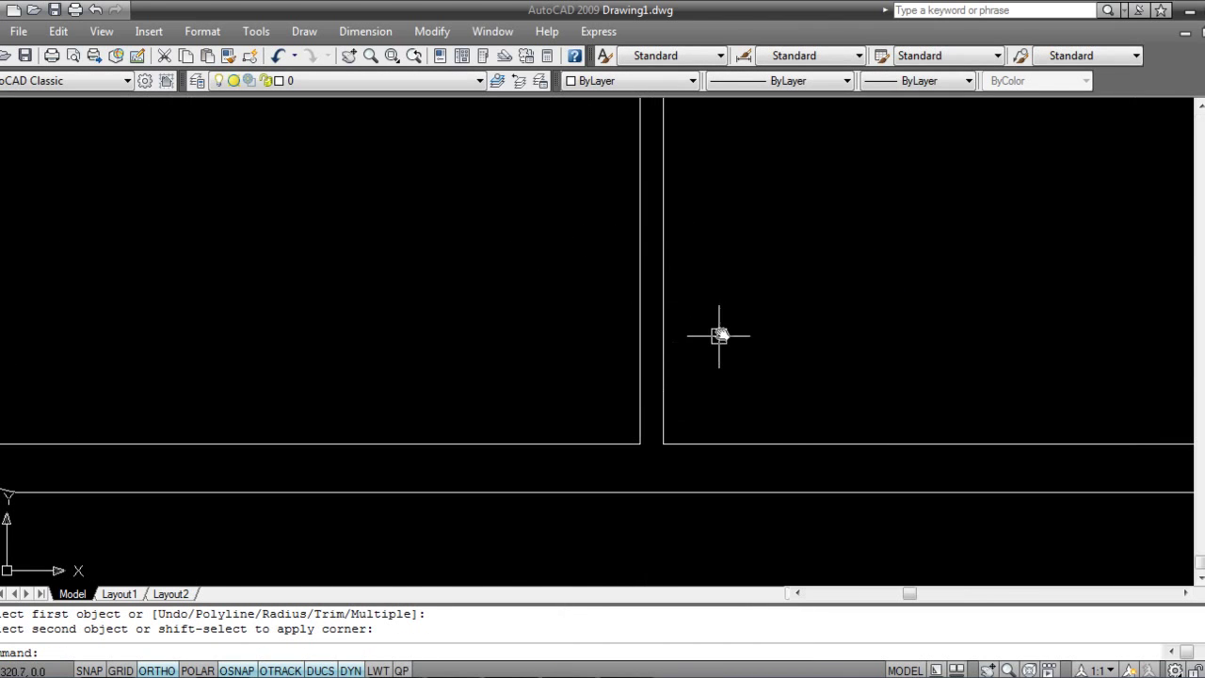
key("Return")
left_click(641, 422)
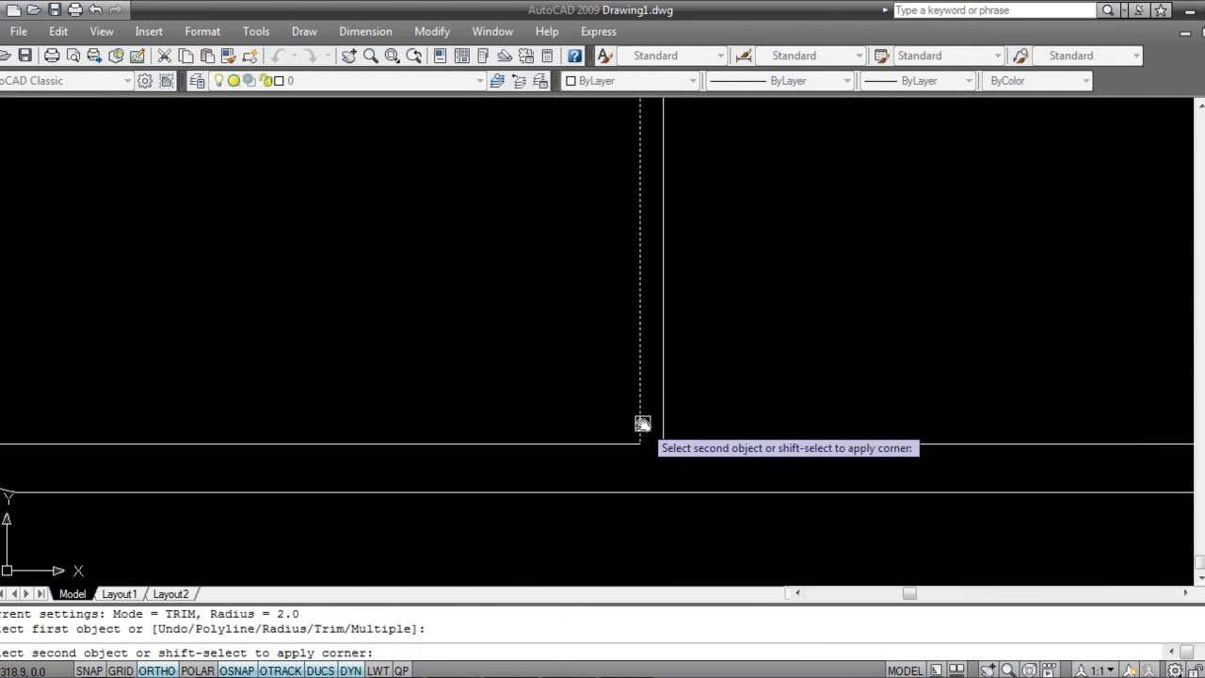
left_click(614, 443)
scroll(621, 395, "down", 3)
scroll(634, 344, "up", 3)
key("Return")
left_click(508, 441)
left_click(530, 467)
- Fillet the bottom-right and top-right corners of the right inner panel with radius 2
middle_click_drag(901, 324, 637, 344)
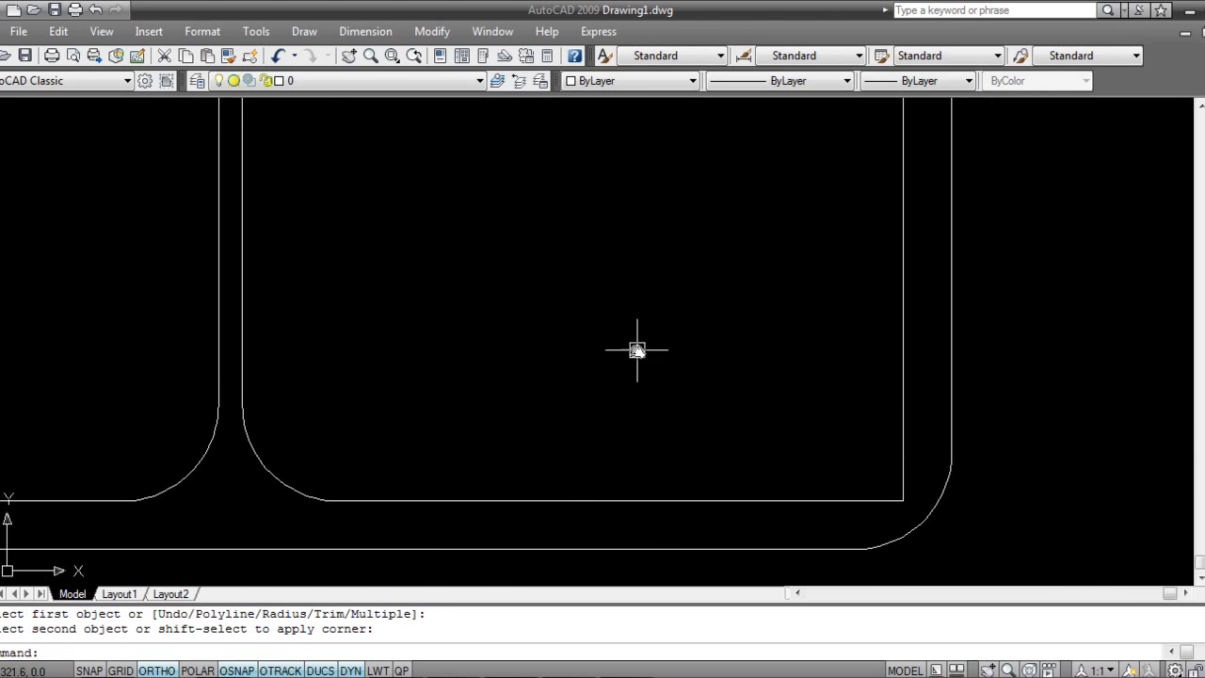
key("Return")
left_click(902, 454)
left_click(890, 499)
middle_click_drag(890, 499, 860, 336)
key("Return")
left_click(909, 248)
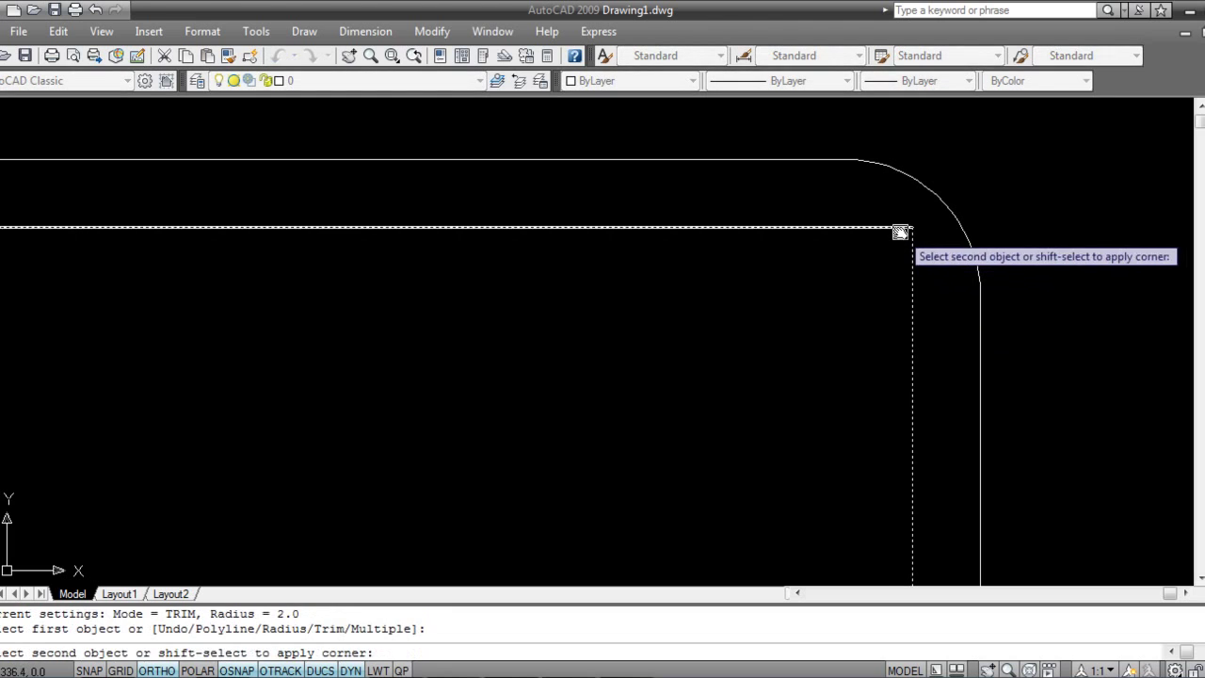
left_click(904, 229)
middle_click_drag(535, 338, 505, 285)
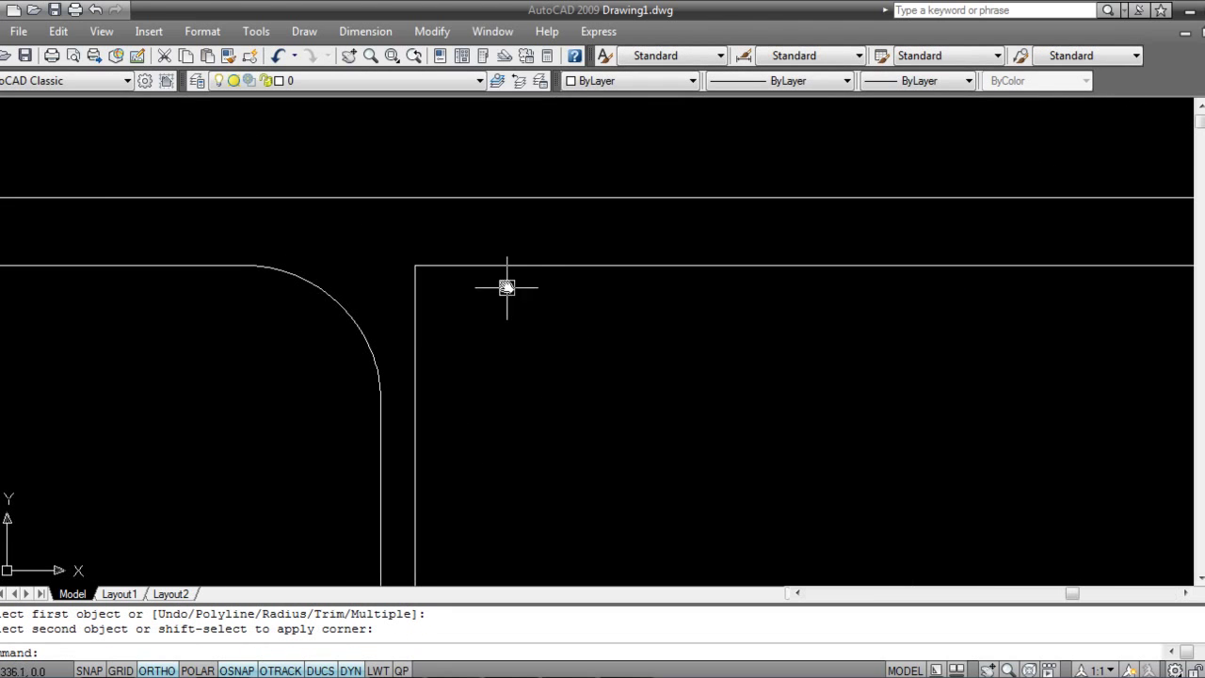
- Fillet the right inner panel's top-left corner and the left inner panel's bottom-left corner with radius 2
key("Return")
left_click(482, 264)
left_click(415, 292)
scroll(597, 404, "down", 5)
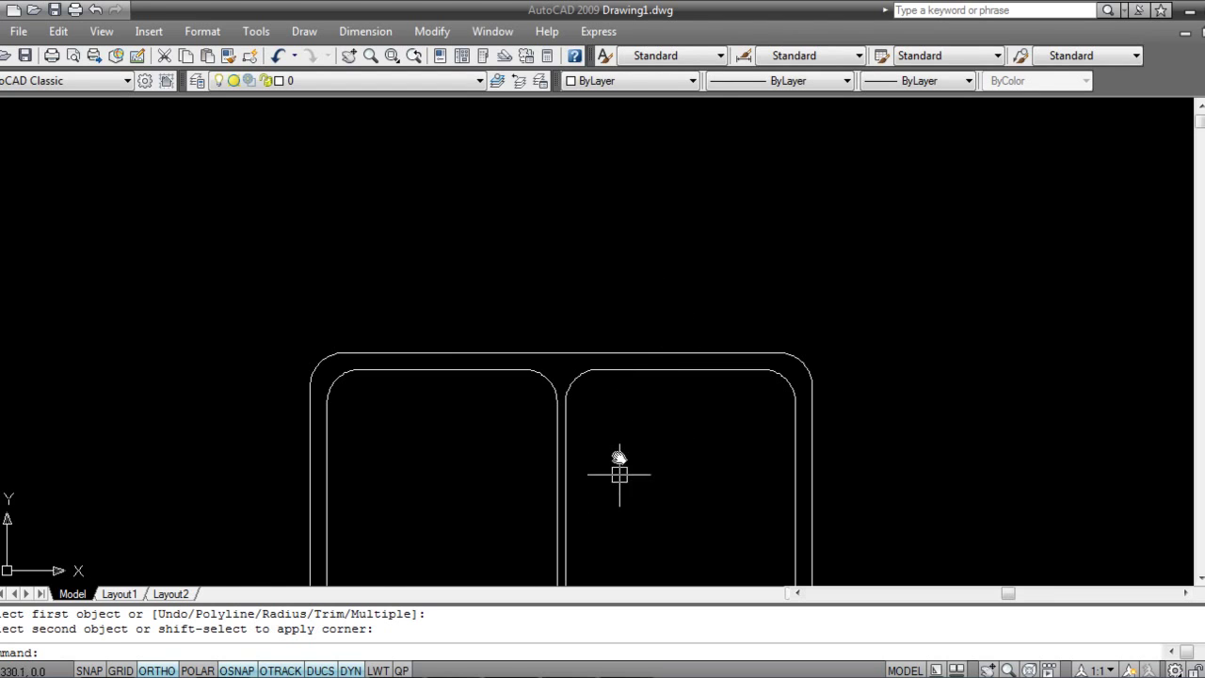
middle_click_drag(637, 466, 641, 423)
middle_click_drag(678, 465, 636, 292)
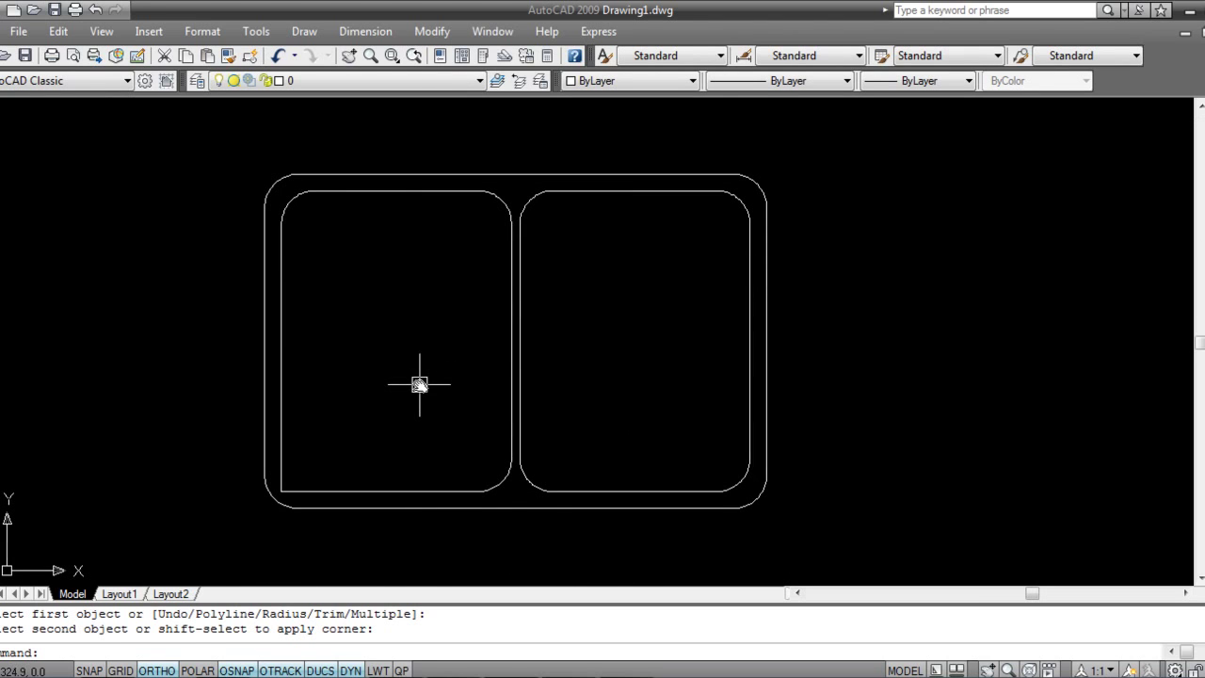
key("Return")
left_click(312, 489)
left_click(285, 474)
- Draw a vertical line through the left inner panel from its top edge's midpoint to its bottom edge's midpoint
type("l")
key("Return")
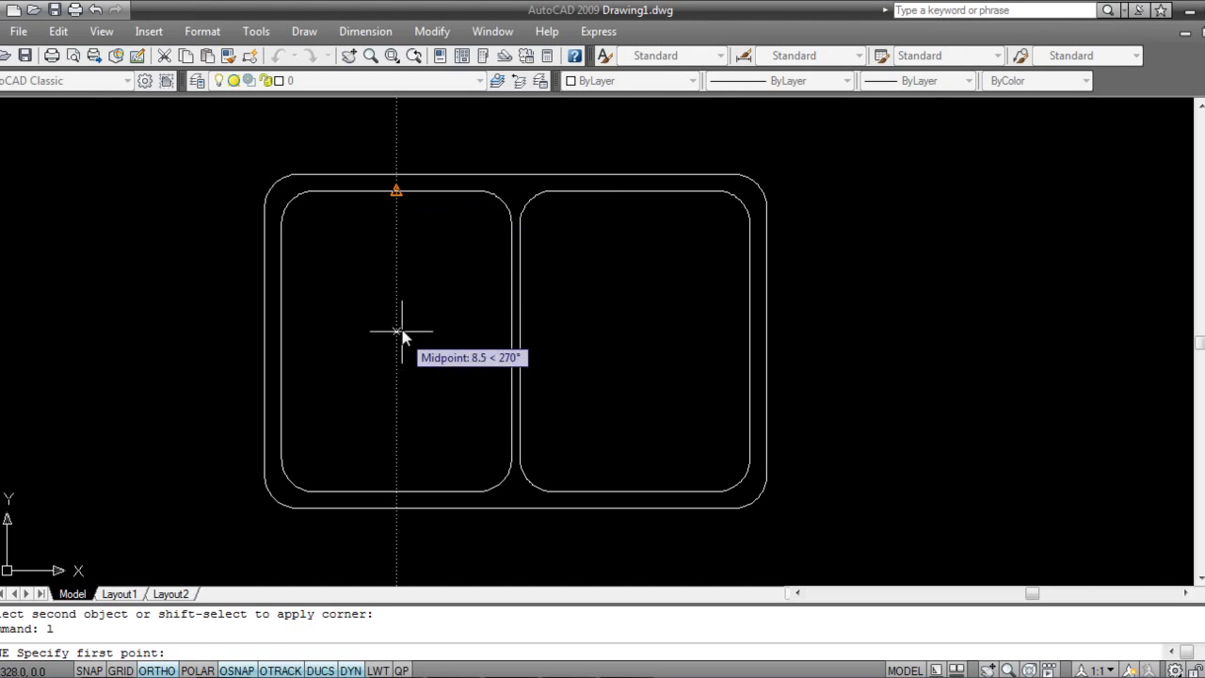
left_click(397, 190)
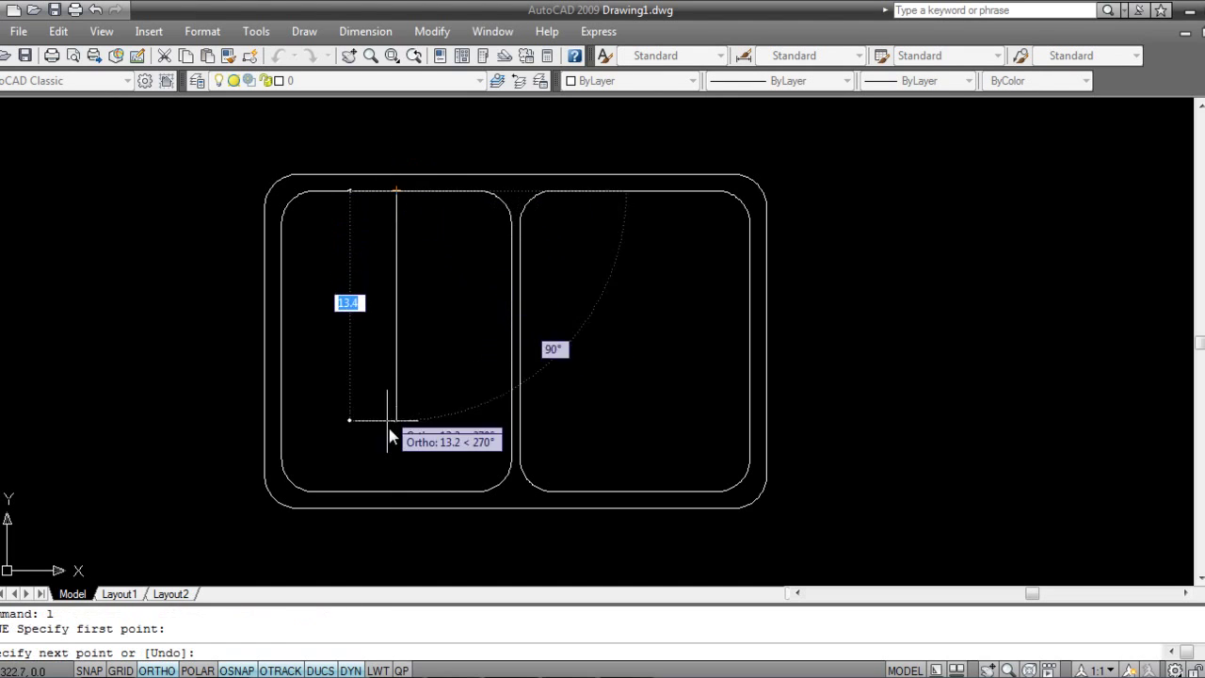
left_click(395, 491)
key("Escape")
- Draw a matching vertical centre line in the right inner panel between the midpoints of its top and bottom edges
key("Return")
left_click(635, 191)
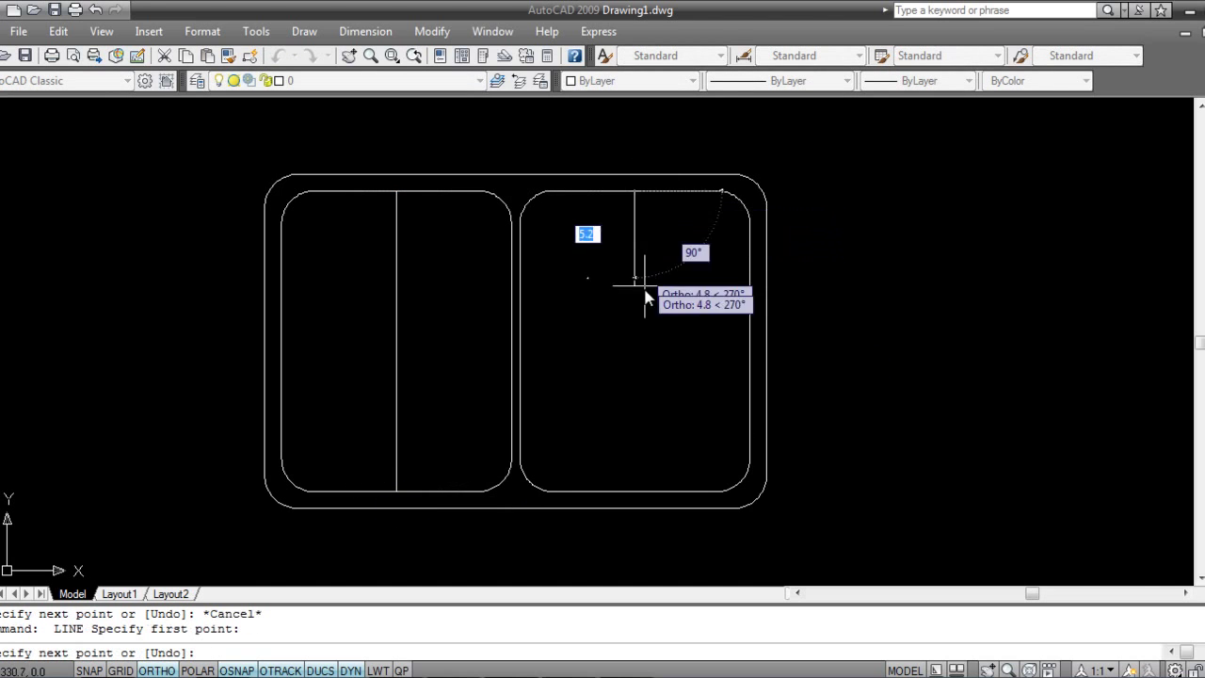
left_click(635, 492)
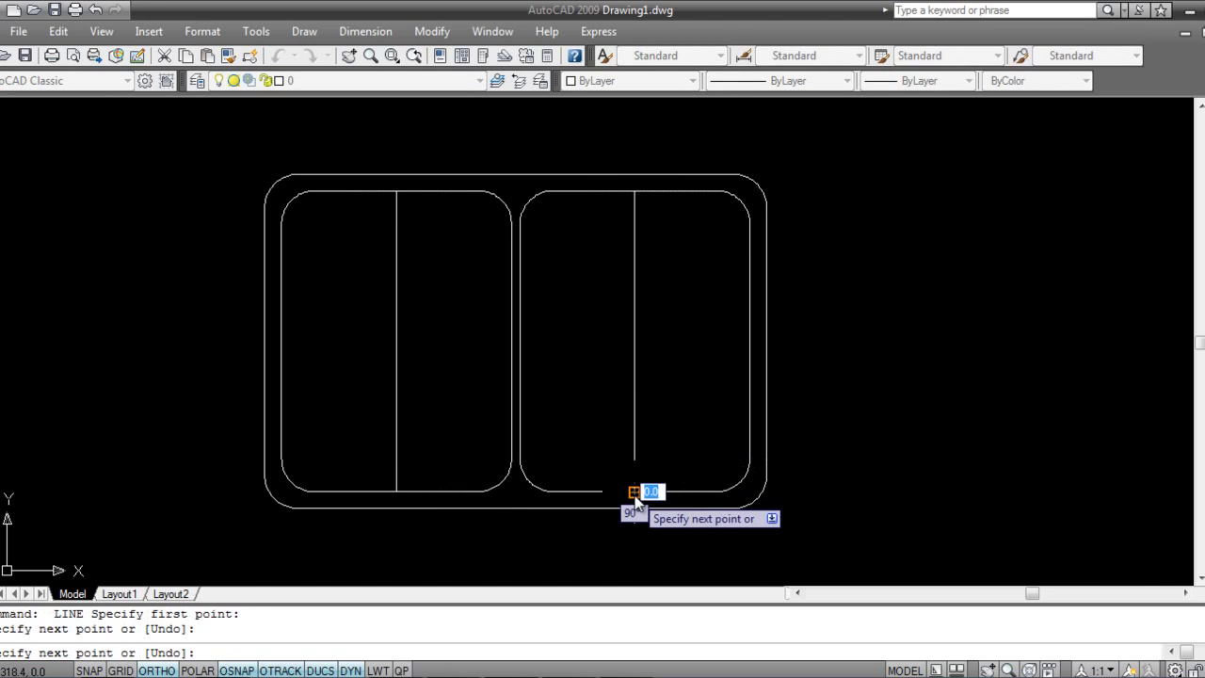
key("Escape")
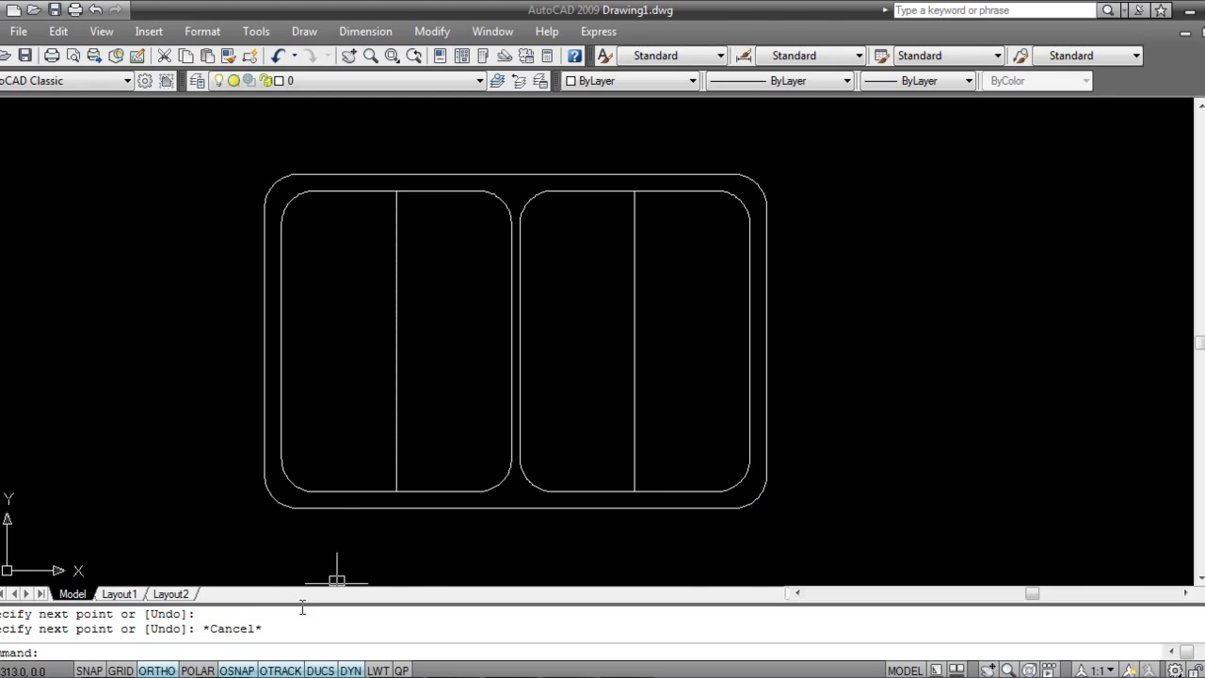
- Restrict the running object snaps to Midpoint only
right_click(241, 670)
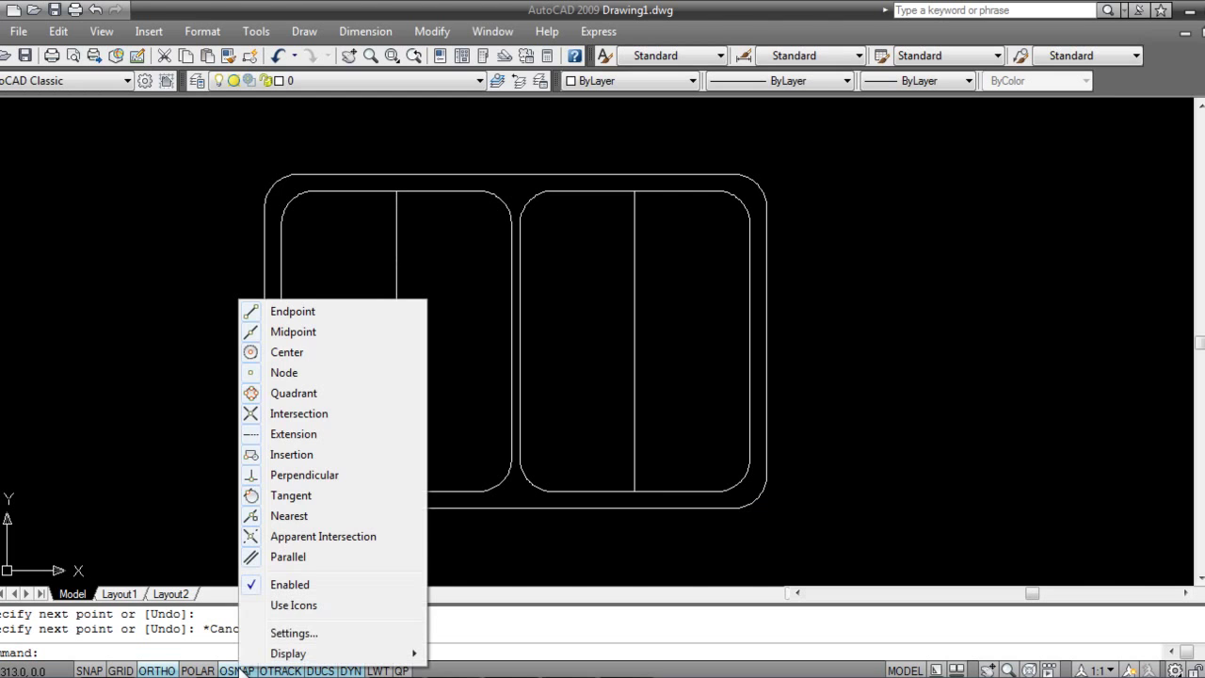
left_click(292, 634)
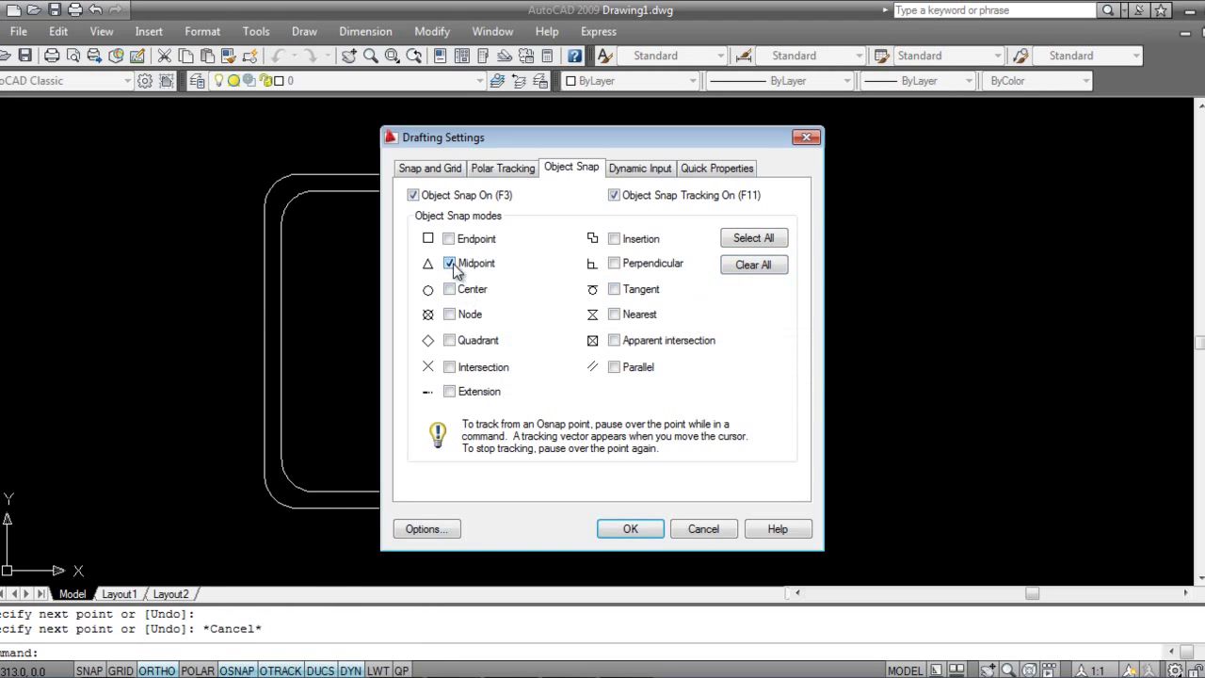
left_click(629, 530)
- Draw a circle of radius 1 centred on the midpoint of the left panel's vertical centre line
scroll(457, 344, "up", 3)
scroll(452, 367, "down", 4)
type("c")
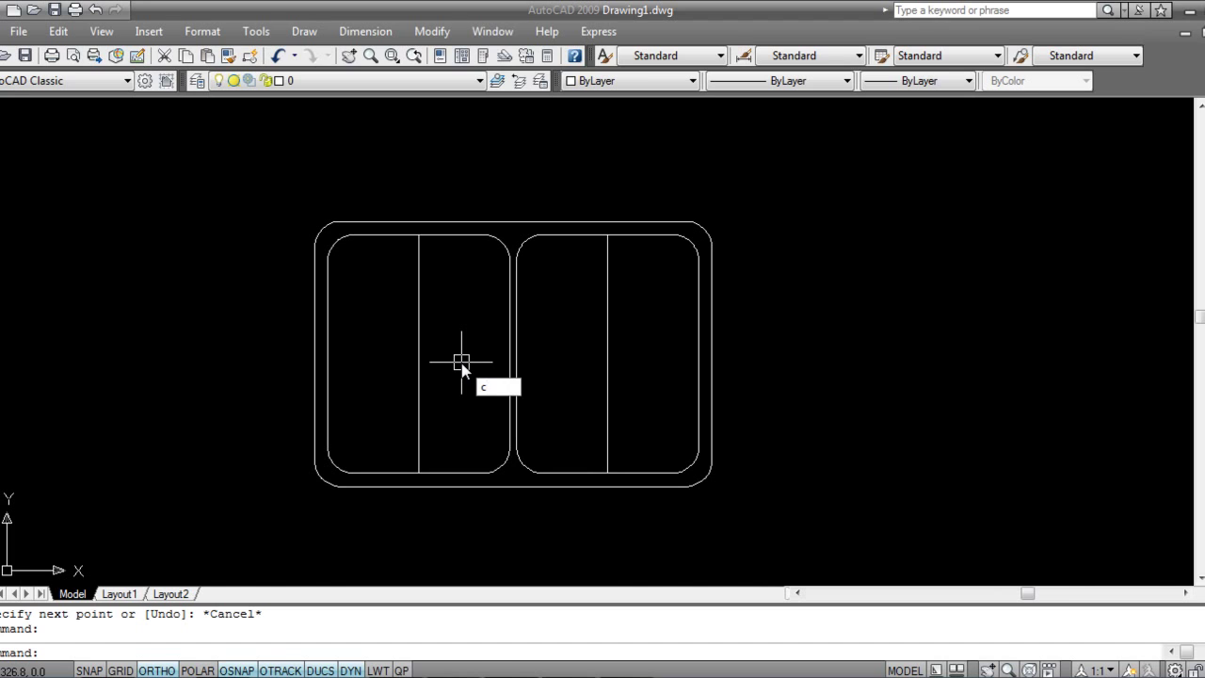
key("Return")
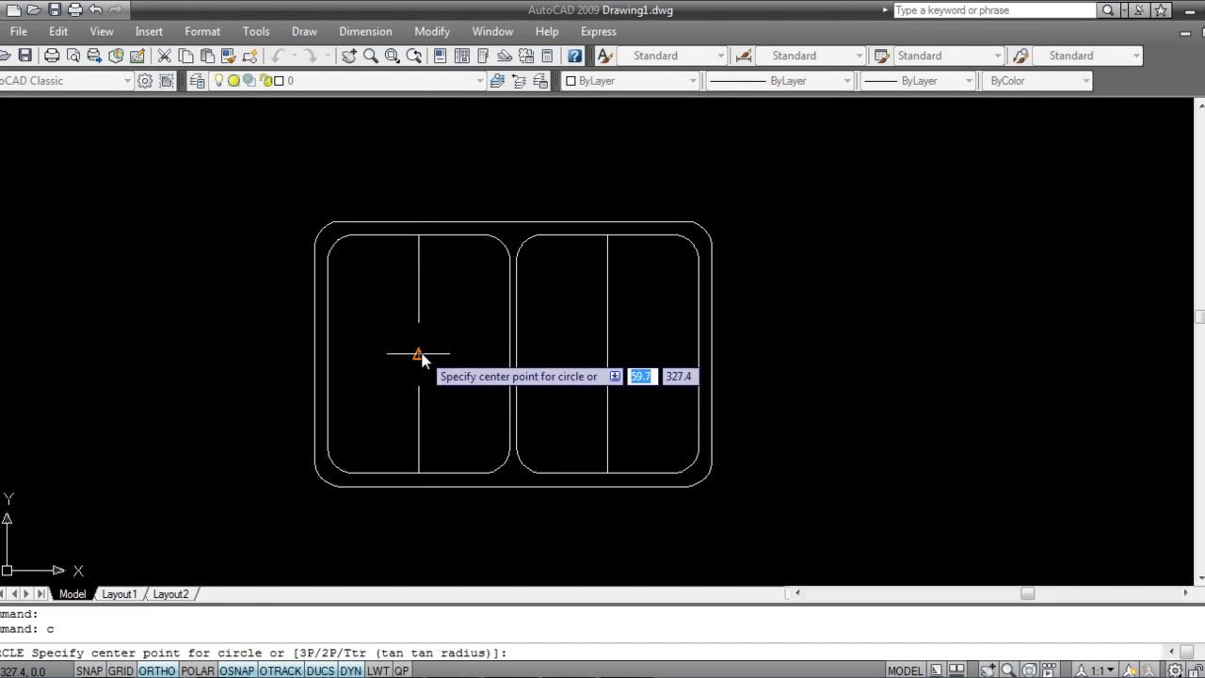
scroll(423, 358, "up", 3)
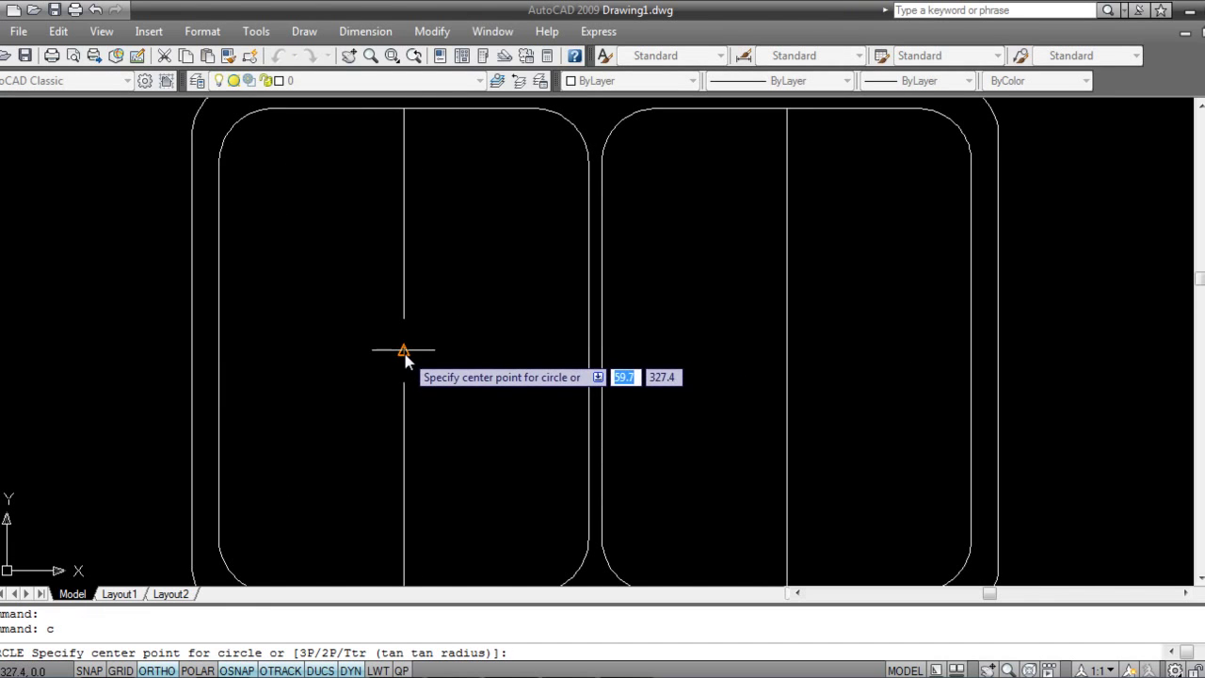
left_click(404, 352)
type("1")
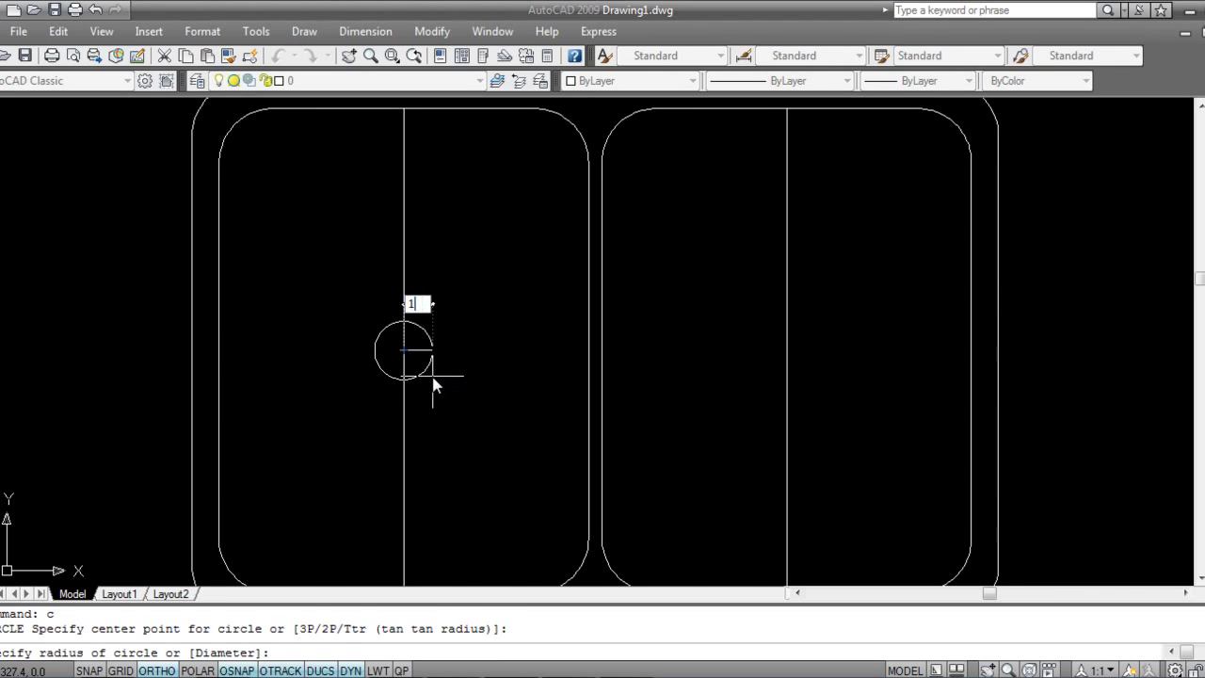
key("Return")
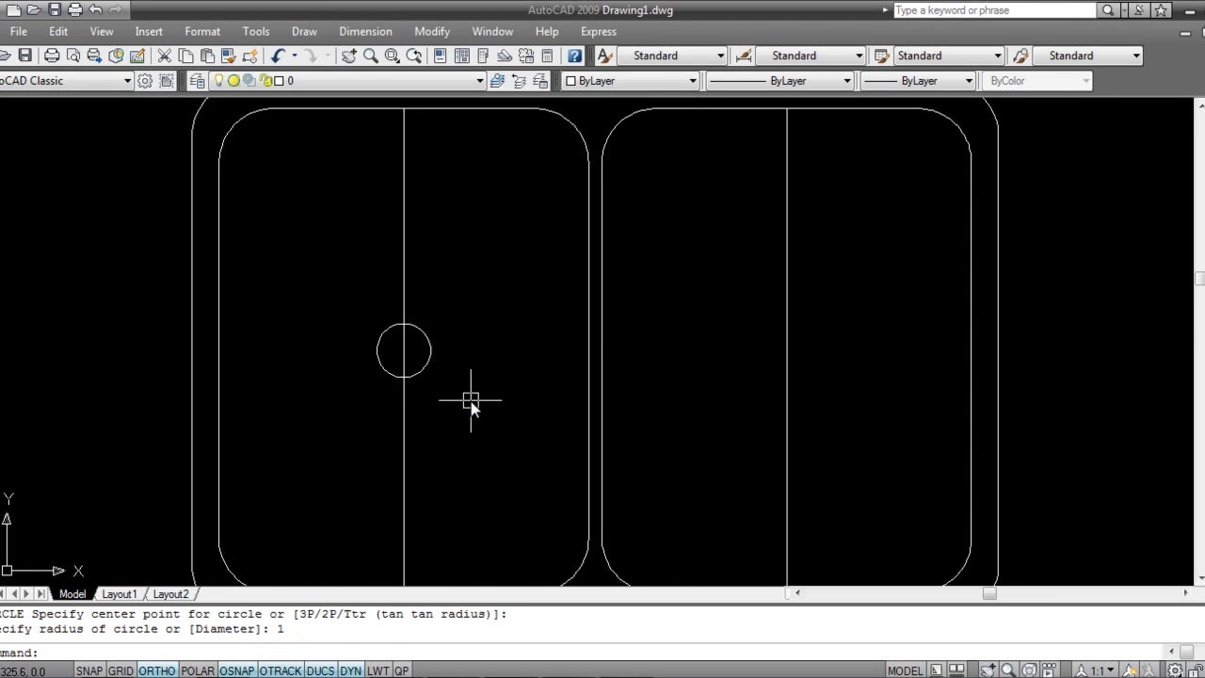
- Offset the circle inward by 0.25
scroll(445, 373, "up", 2)
type("o")
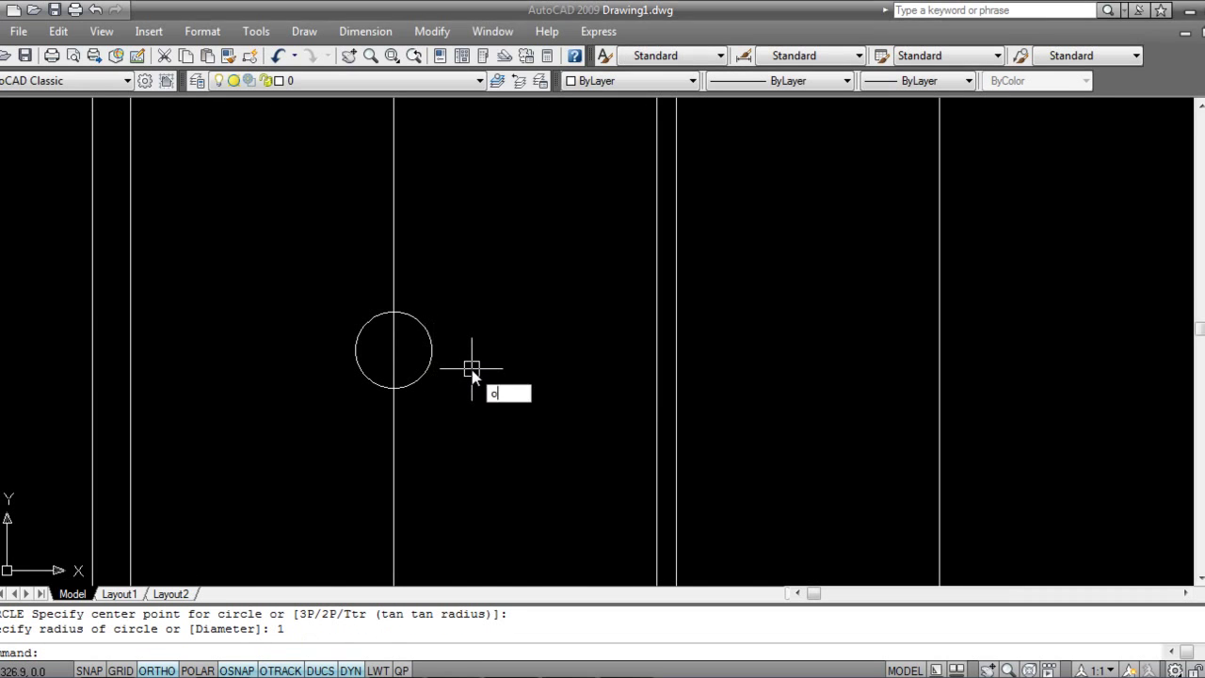
key("Return")
type(".25")
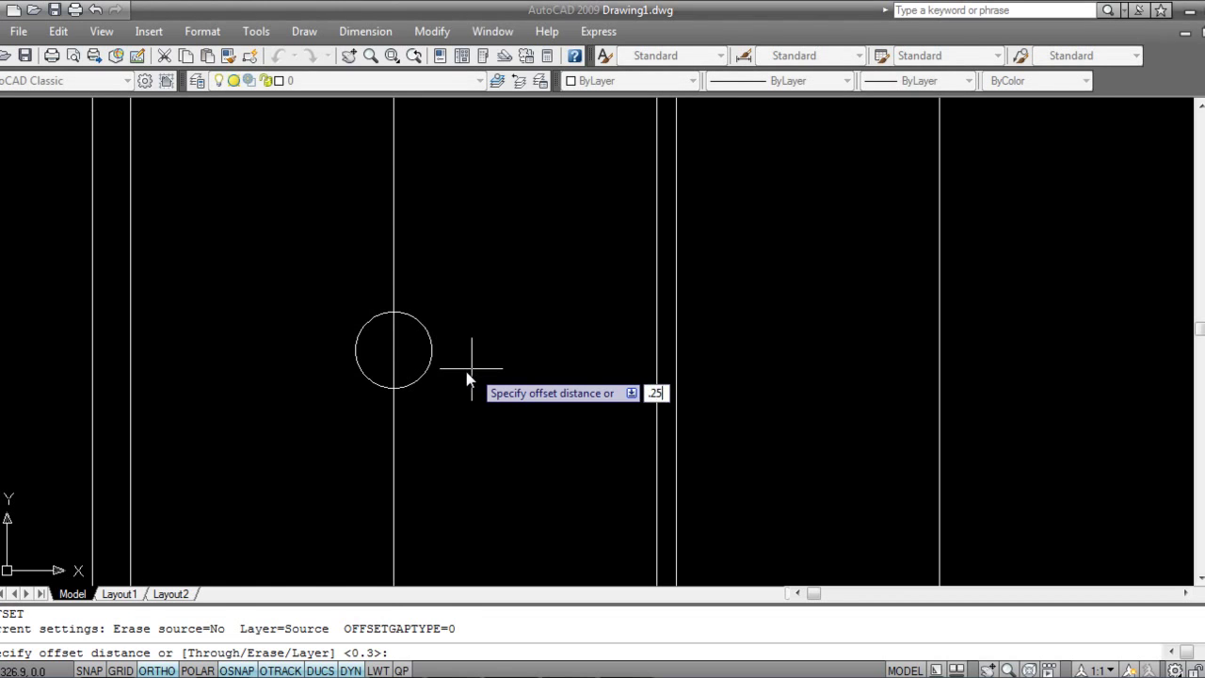
key("Return")
left_click(430, 337)
left_click(417, 344)
- Draw a narrow upright ellipse about 0.2 wide inside the inner circle, its horizontal axis starting at the circles' centre
scroll(428, 383, "up", 3)
scroll(428, 384, "down", 3)
scroll(431, 376, "up", 5)
scroll(637, 430, "down", 1)
scroll(368, 296, "up", 1)
middle_click_drag(368, 296, 514, 385)
scroll(514, 385, "up", 1)
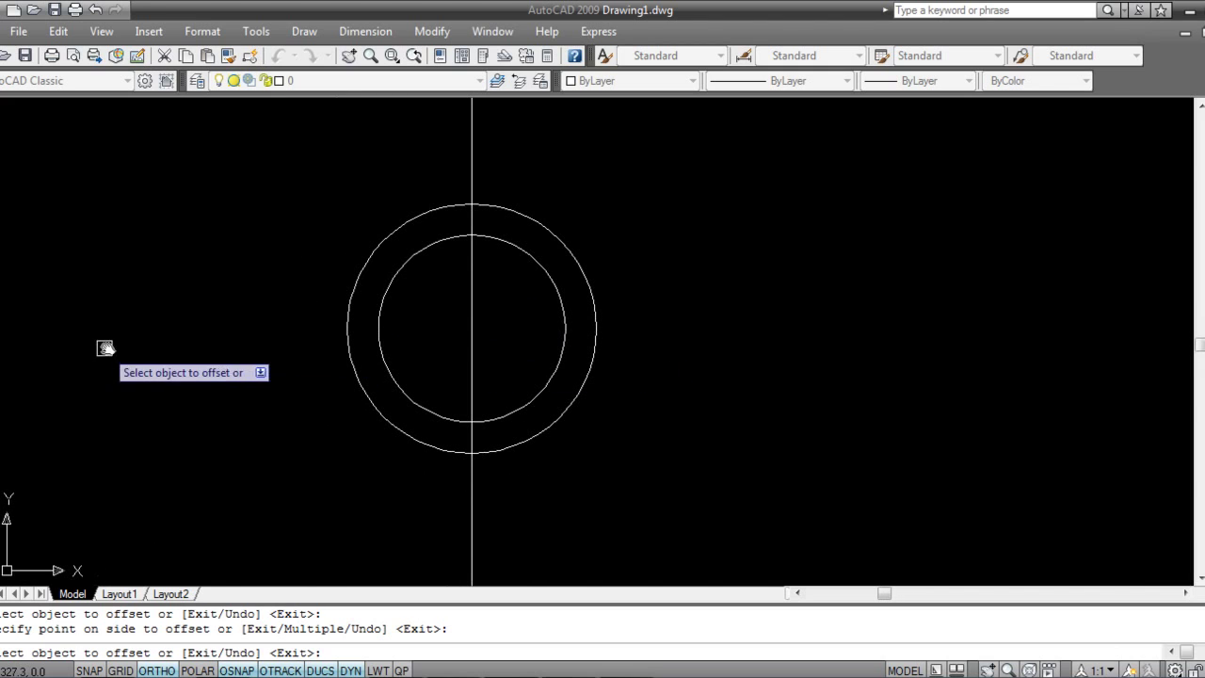
left_click(2, 325)
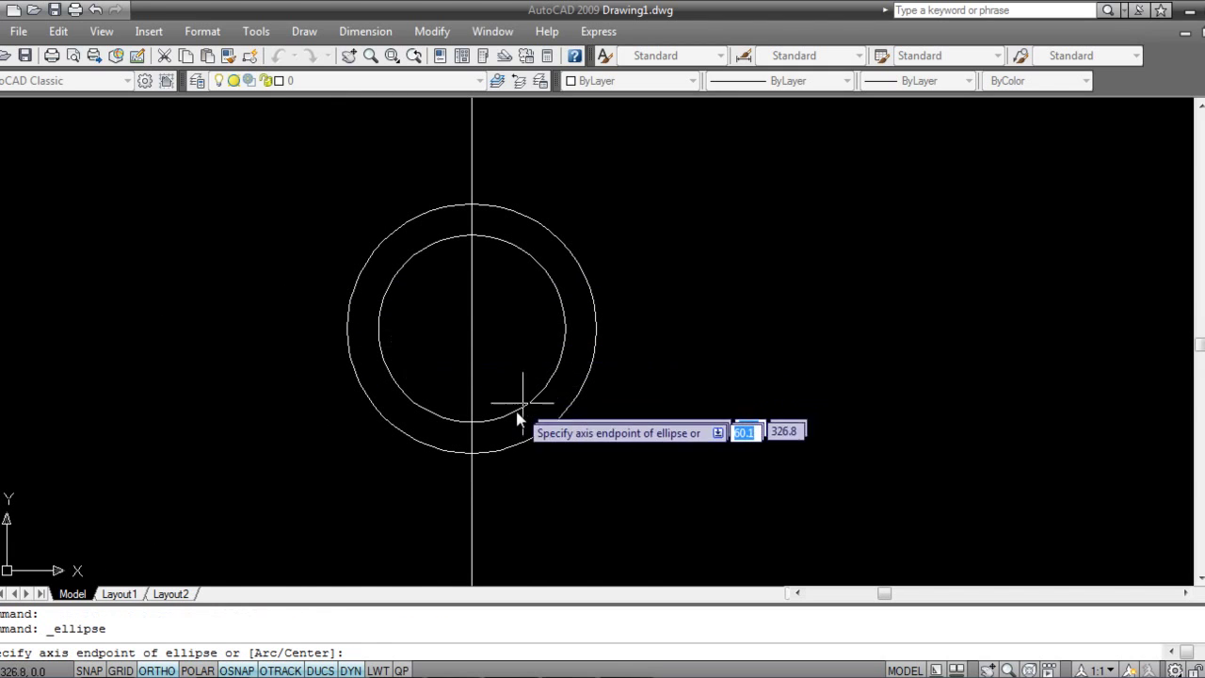
scroll(509, 414, "up", 1)
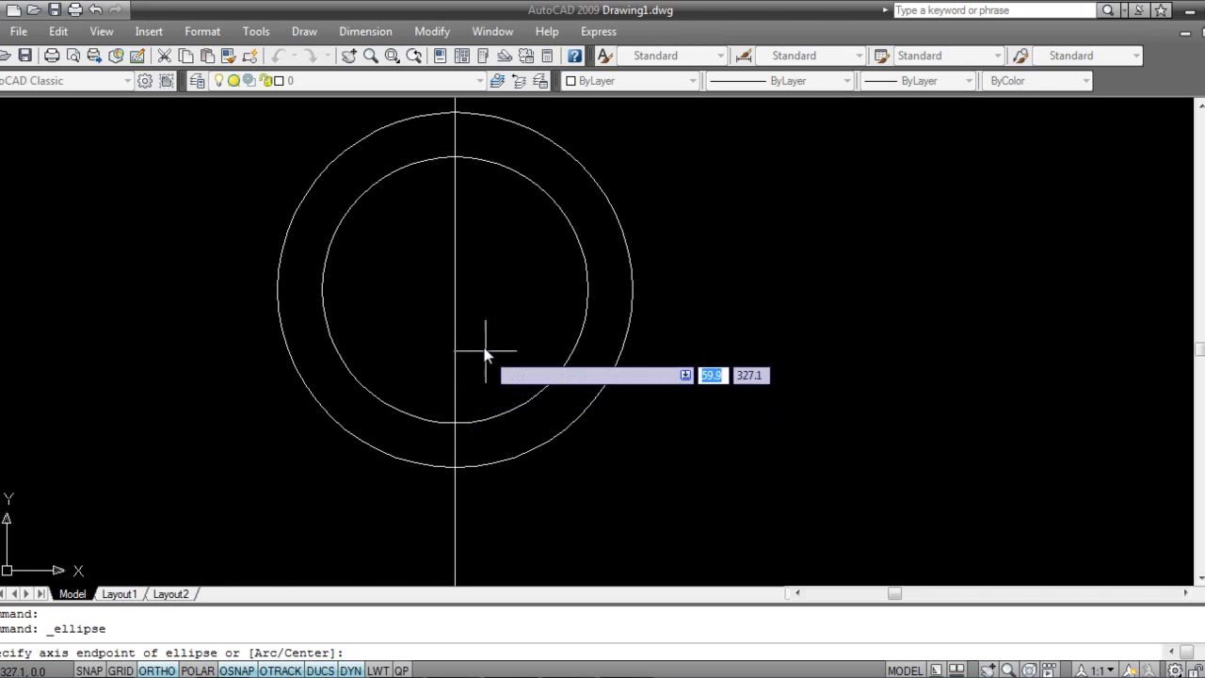
left_click(456, 294)
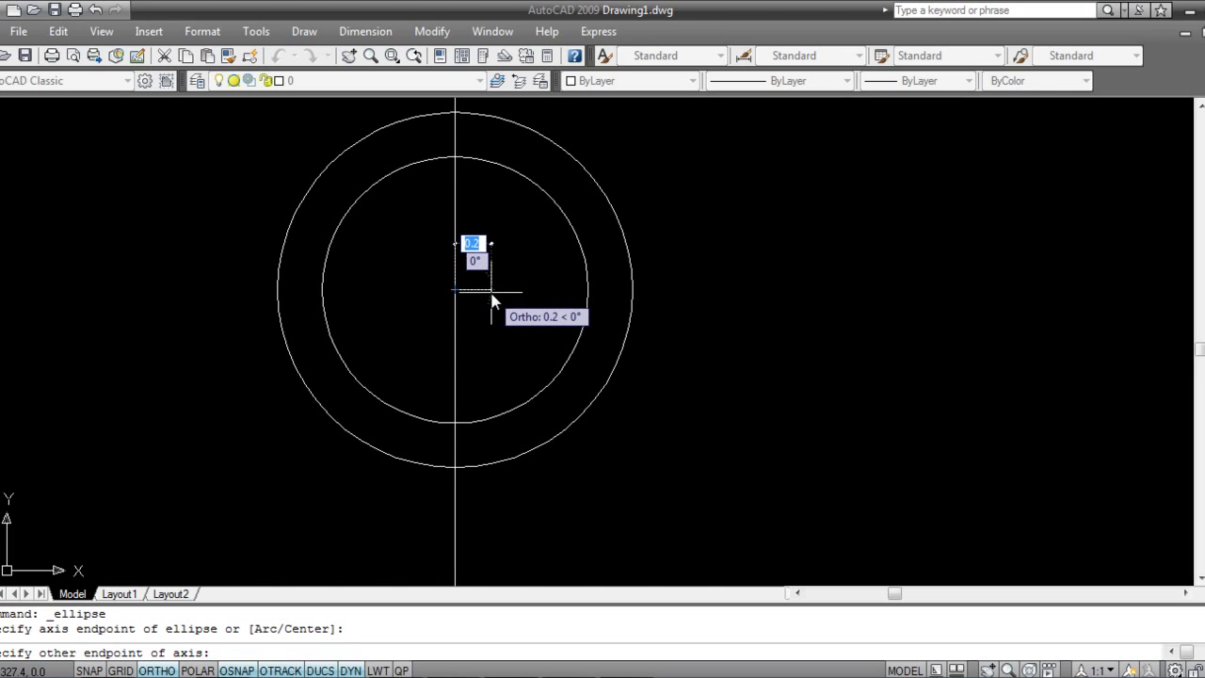
left_click(489, 301)
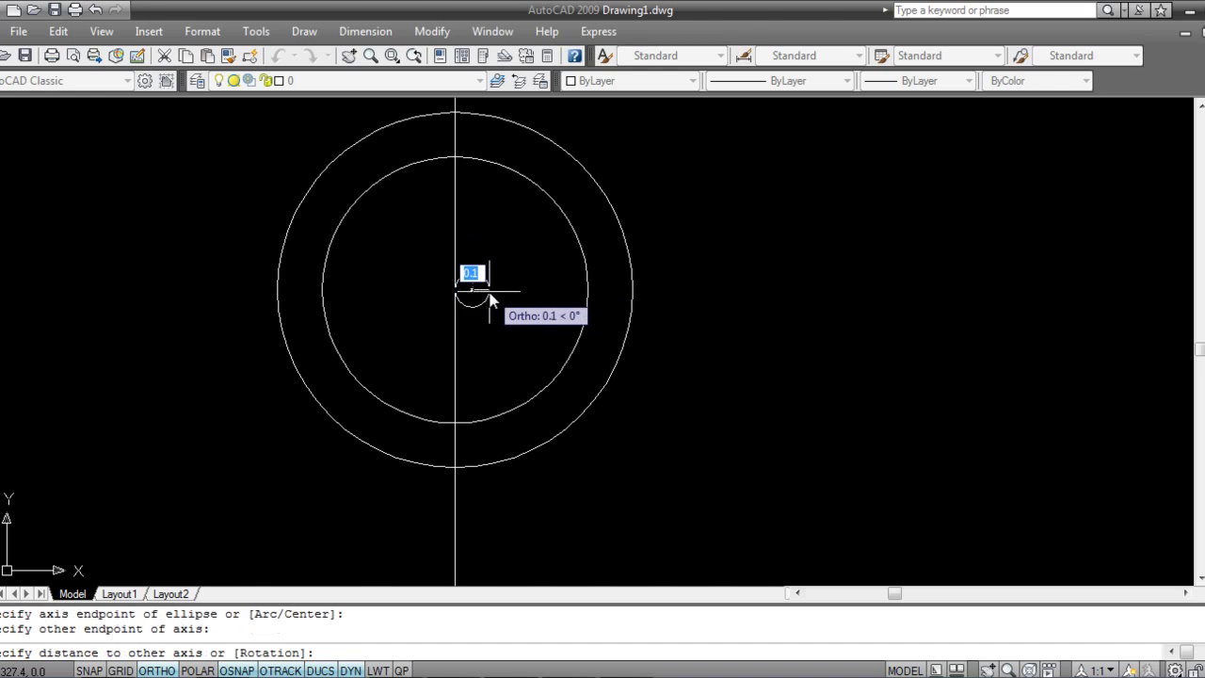
left_click(484, 350)
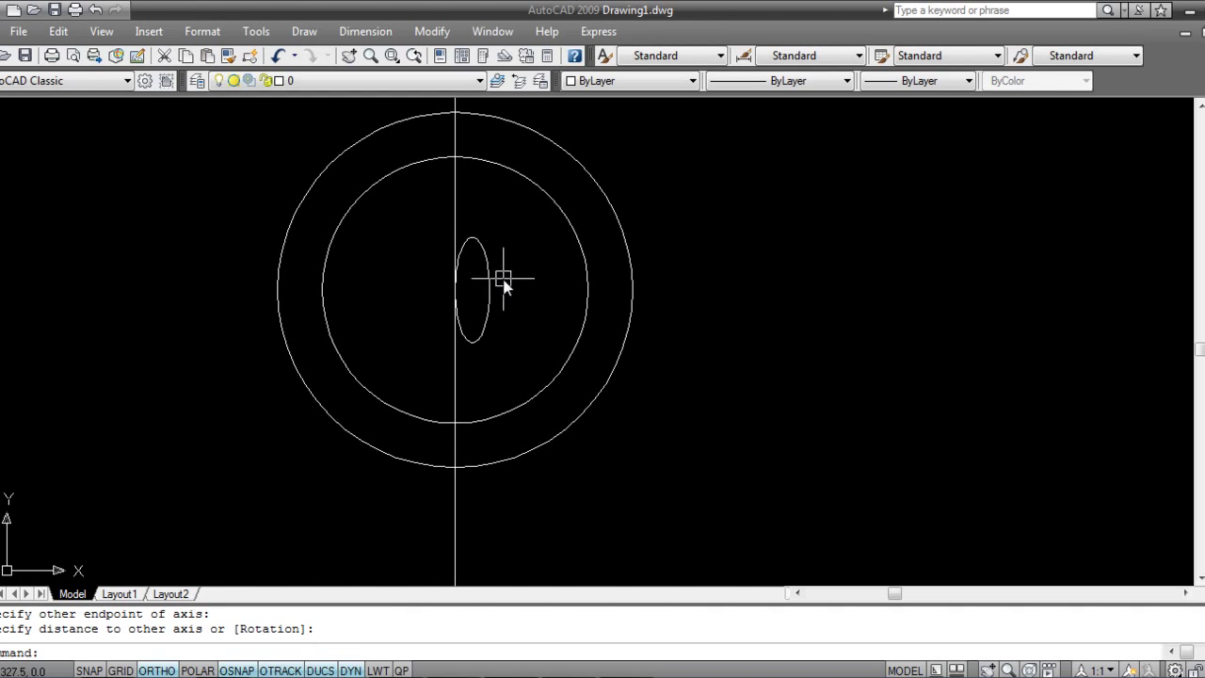
- Enable all object snap modes in the drafting settings
type("m")
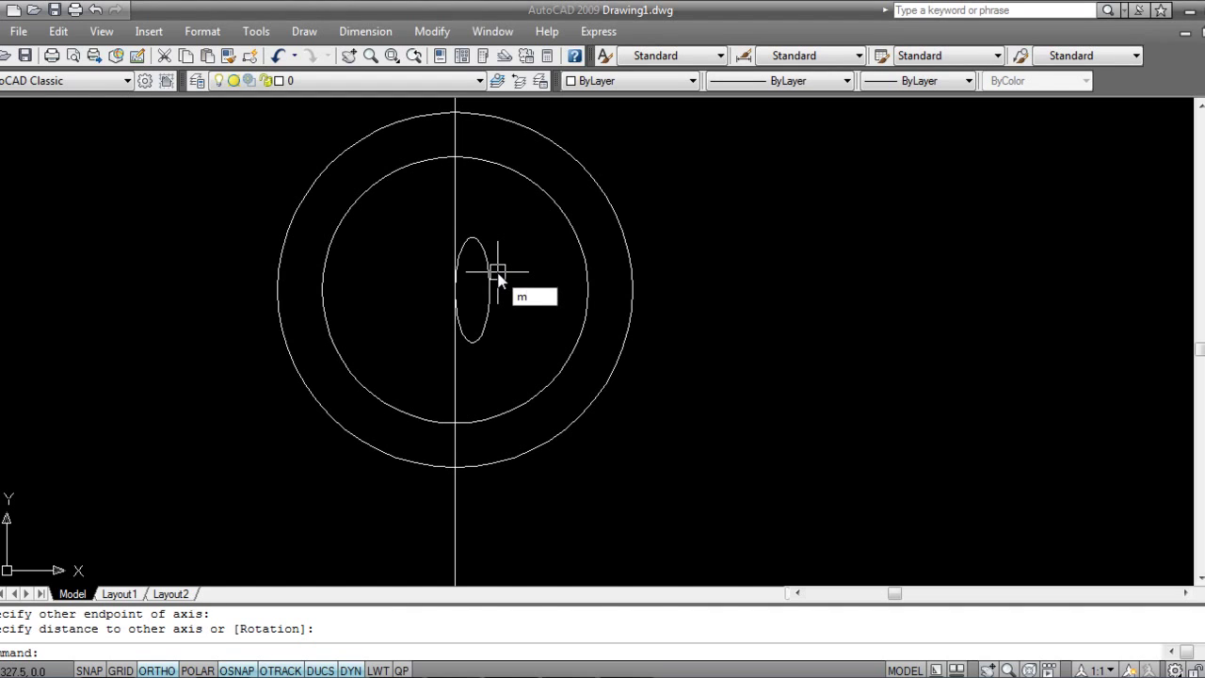
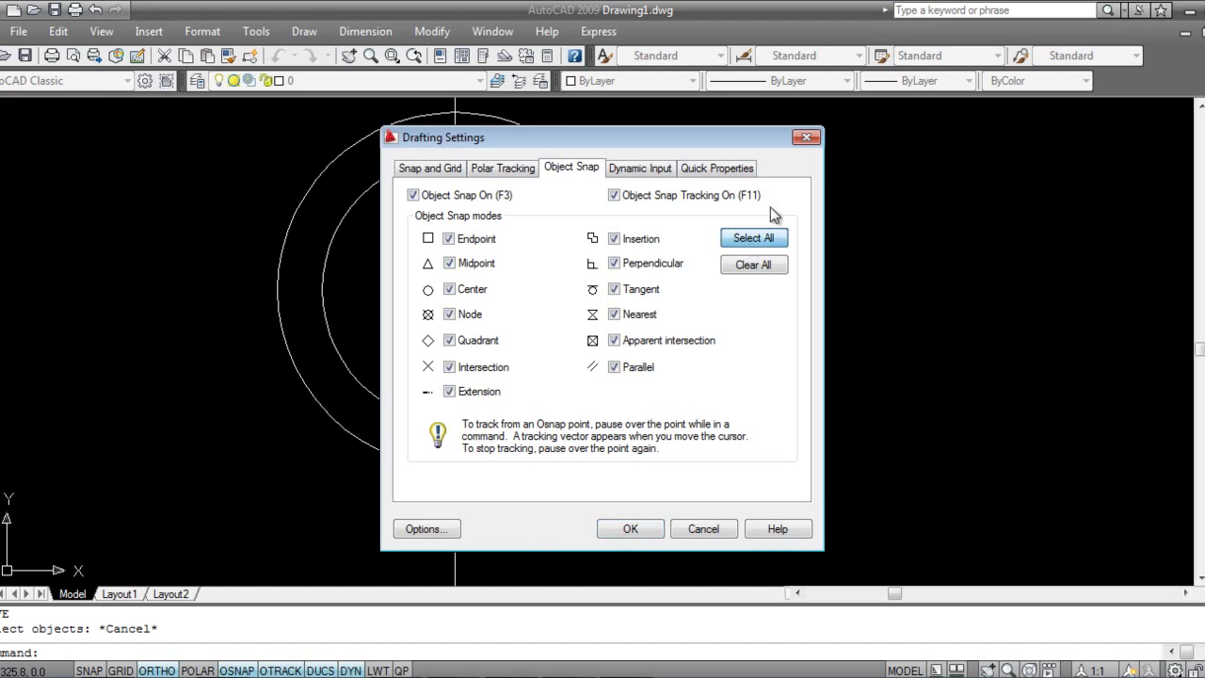
left_click(806, 138)
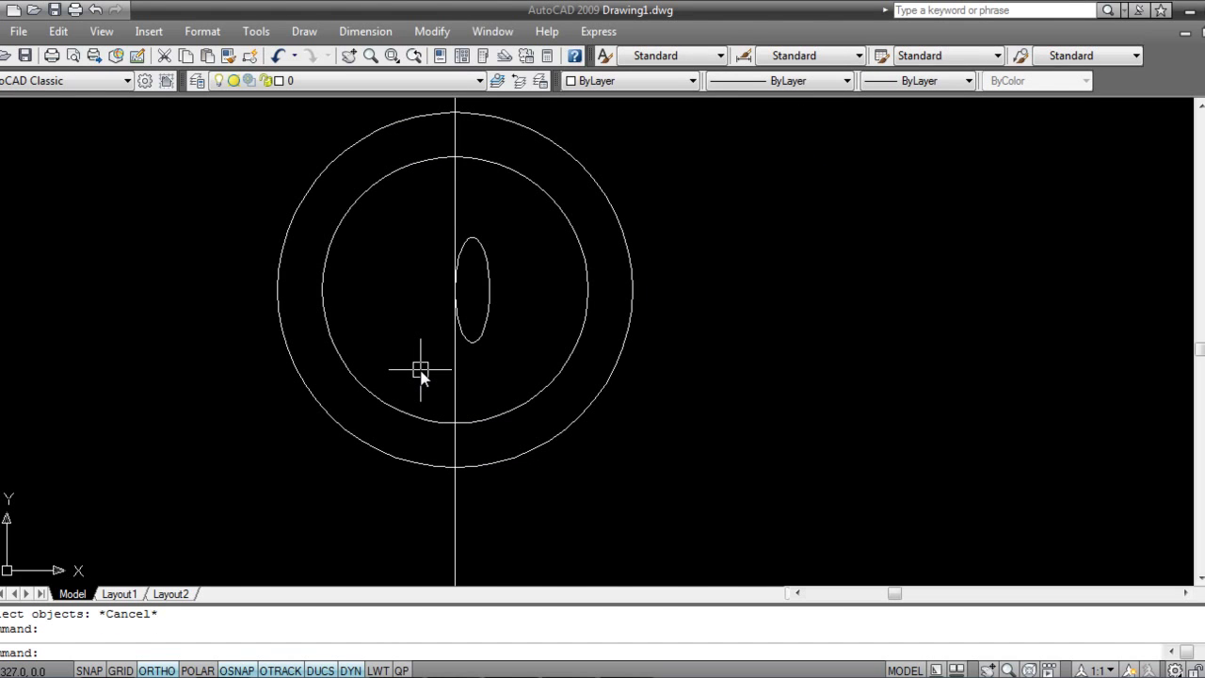
right_click(229, 672)
left_click(320, 635)
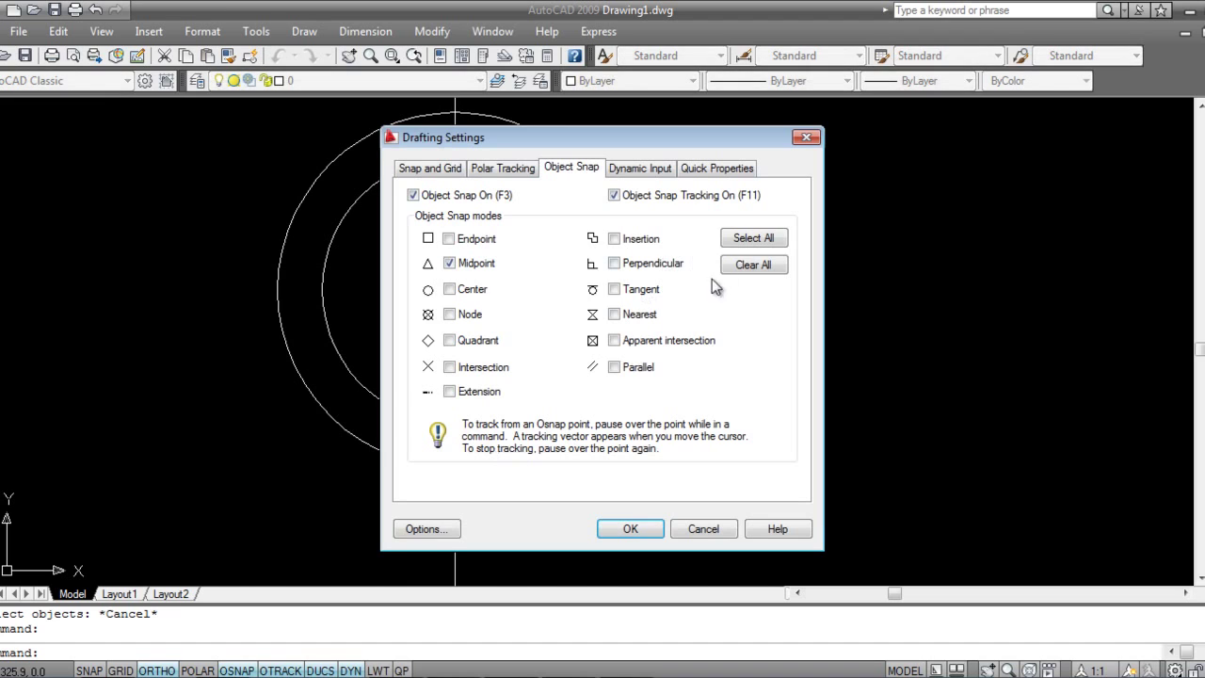
left_click(631, 529)
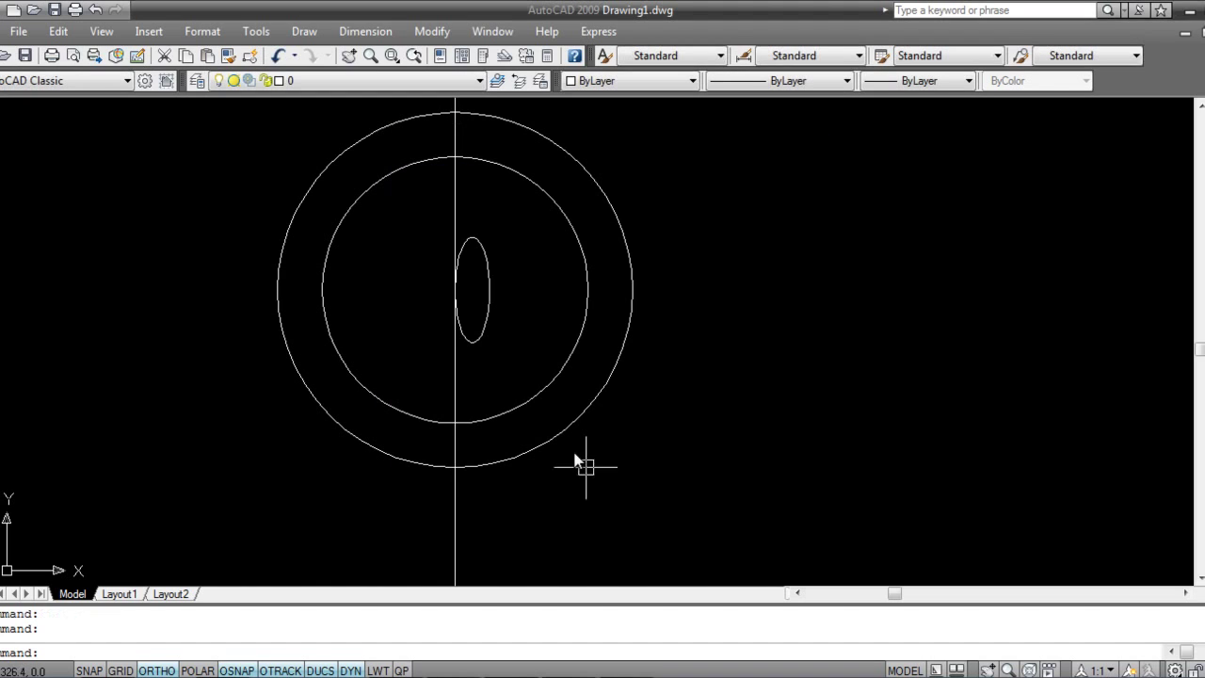
- Move the ellipse by its top quadrant onto the vertical line, just below the circles' centre
type("m")
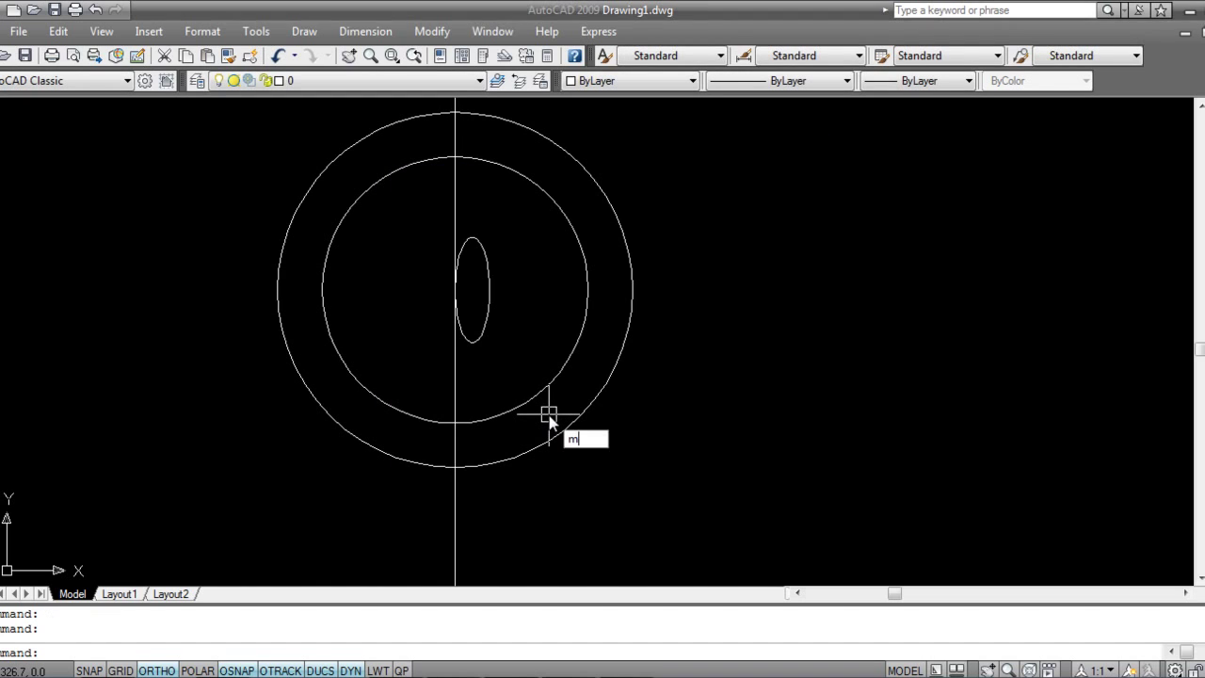
key("Return")
left_click(488, 311)
key("Return")
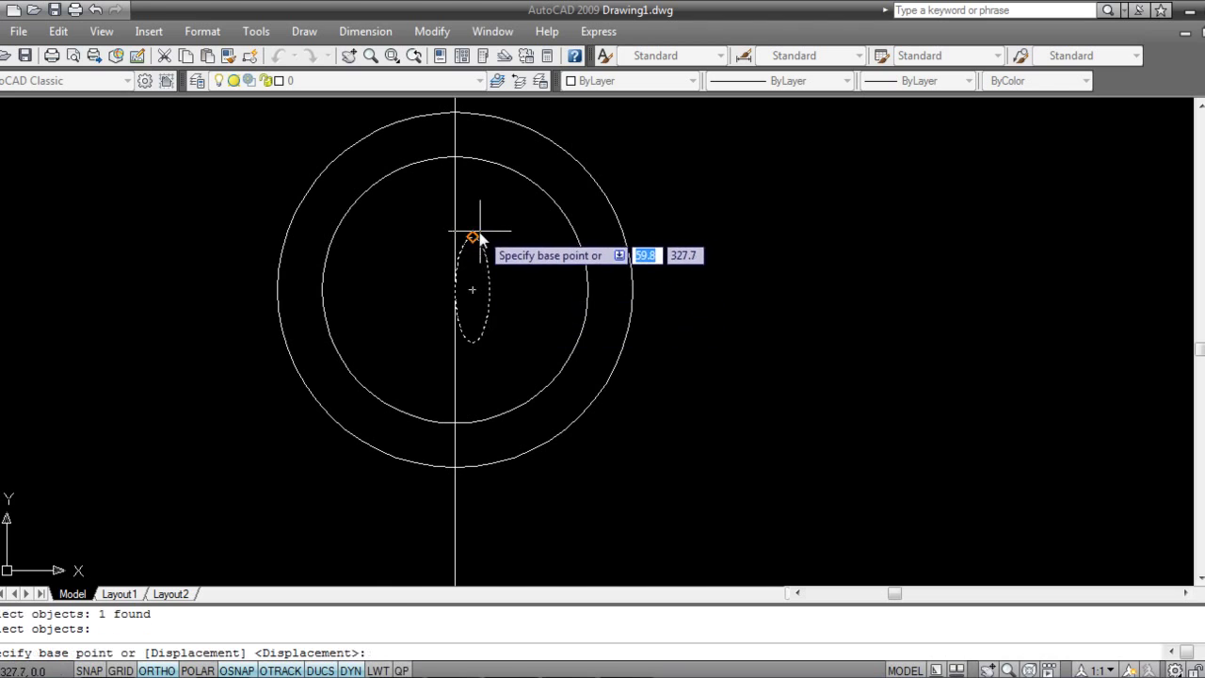
left_click(473, 239)
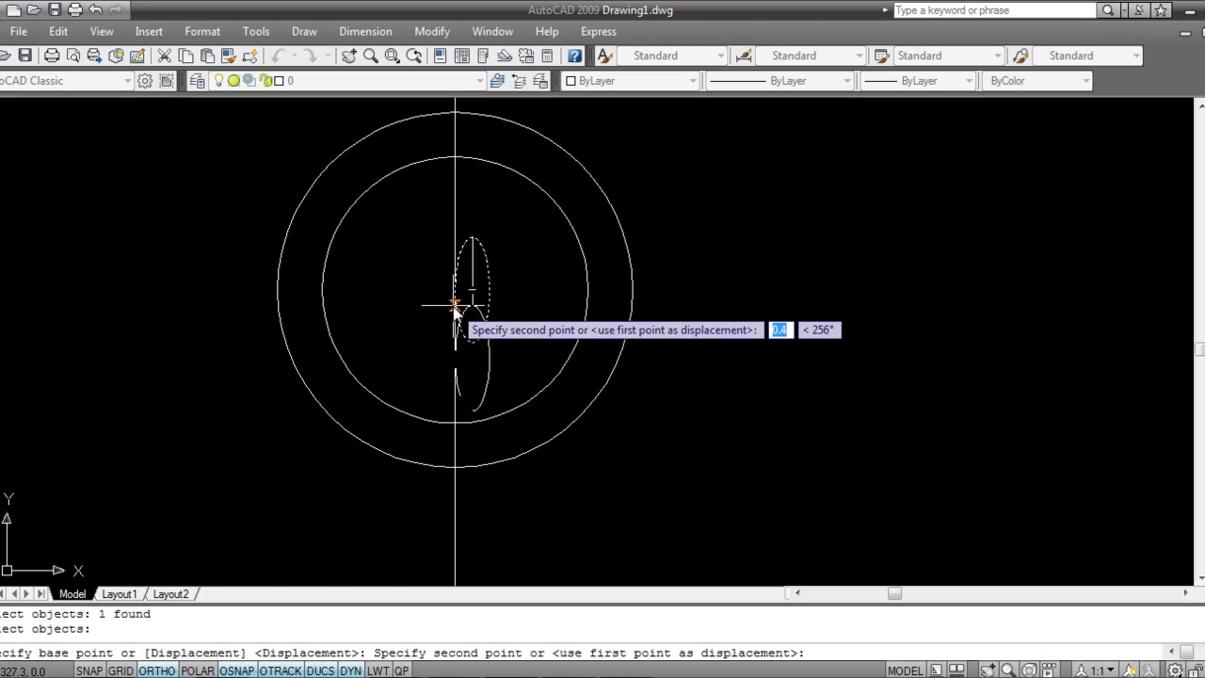
left_click(455, 301)
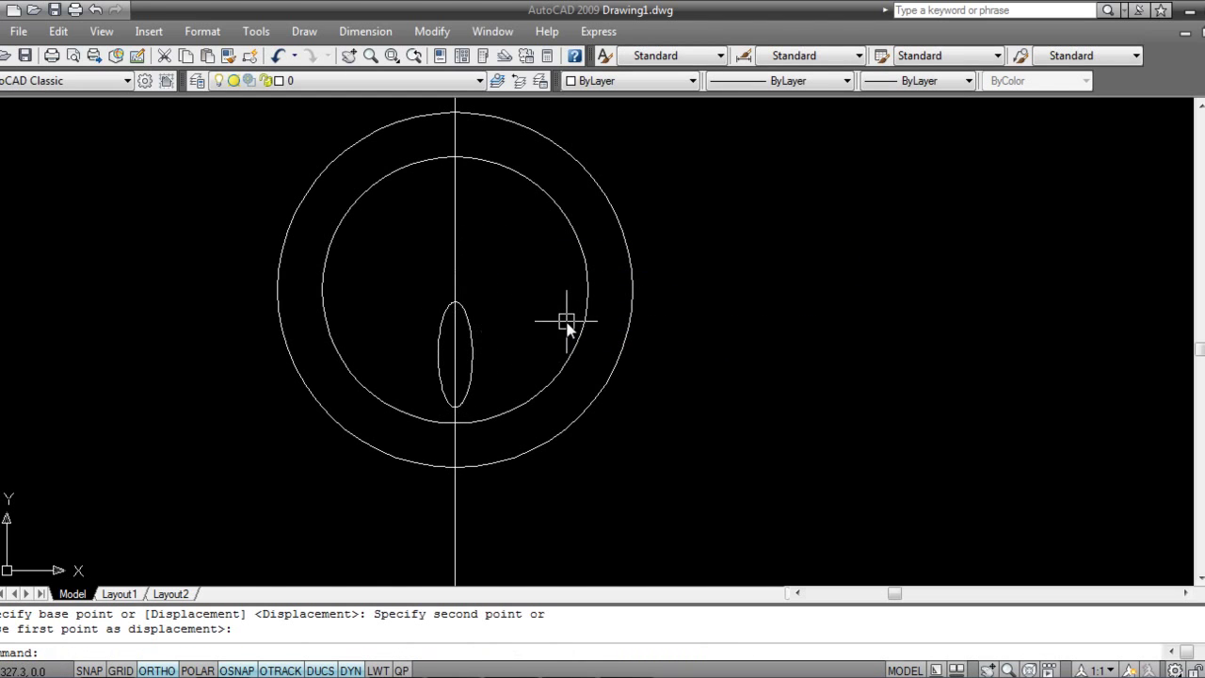
- Move the ellipse slightly down along the vertical line, towards the bottom of the inner circle
key("Return")
left_click(473, 348)
key("Return")
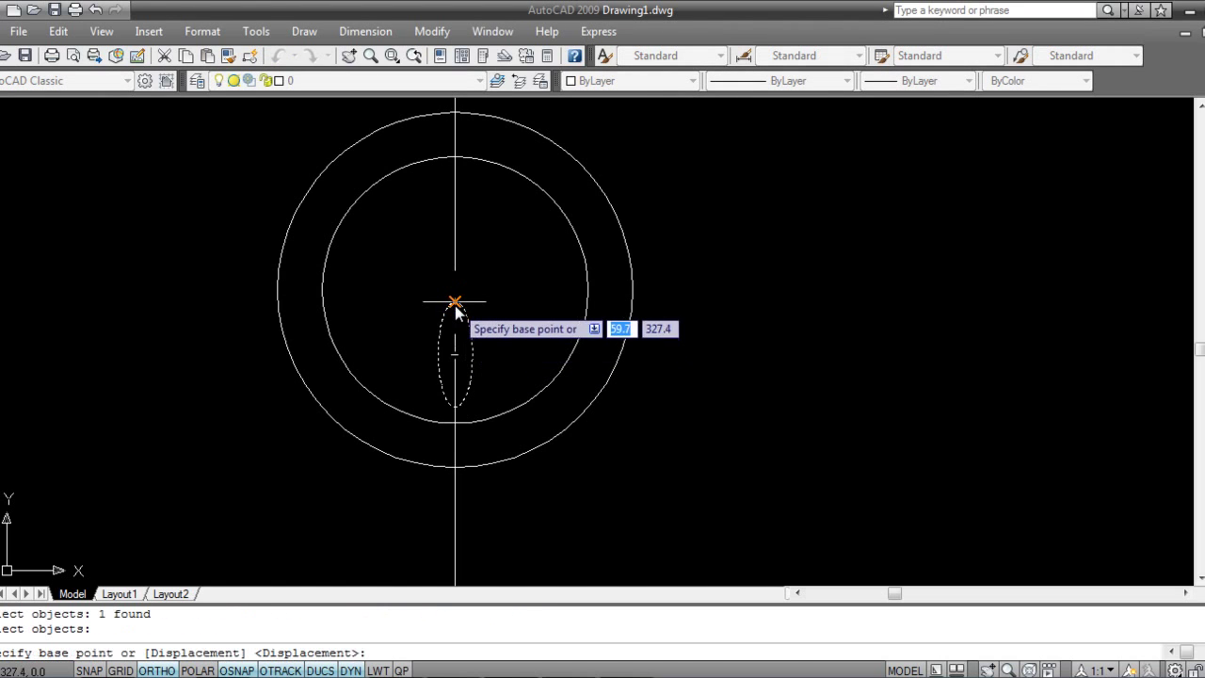
left_click(454, 304)
left_click(455, 309)
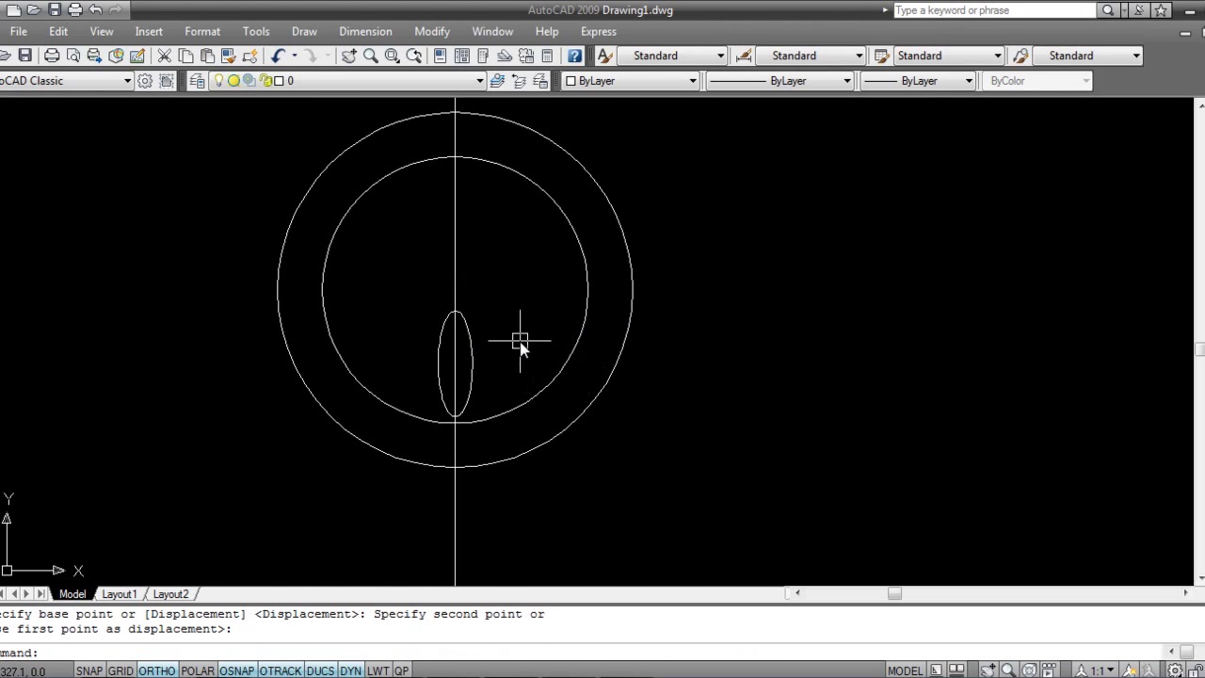
scroll(520, 345, "up", 2)
scroll(529, 382, "down", 2)
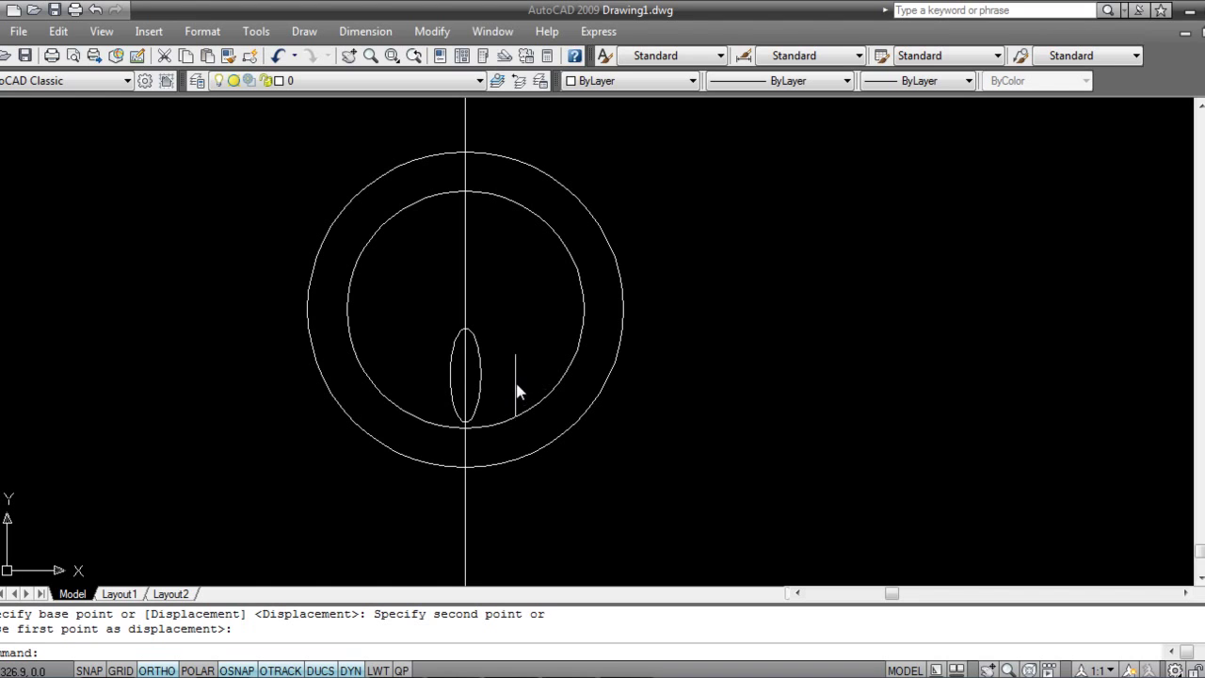
middle_click_drag(504, 395, 478, 411)
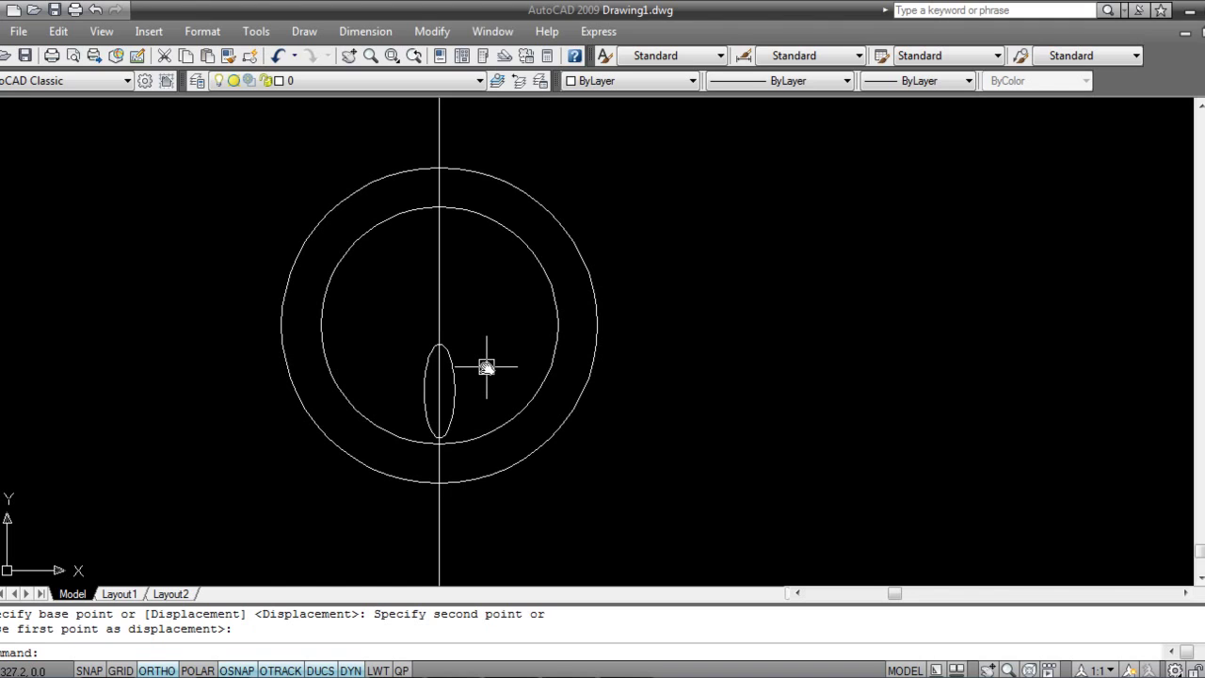
- Set up a polar array of the ellipse about the circles' centre and preview it with 4 items over 360 degrees
type("array")
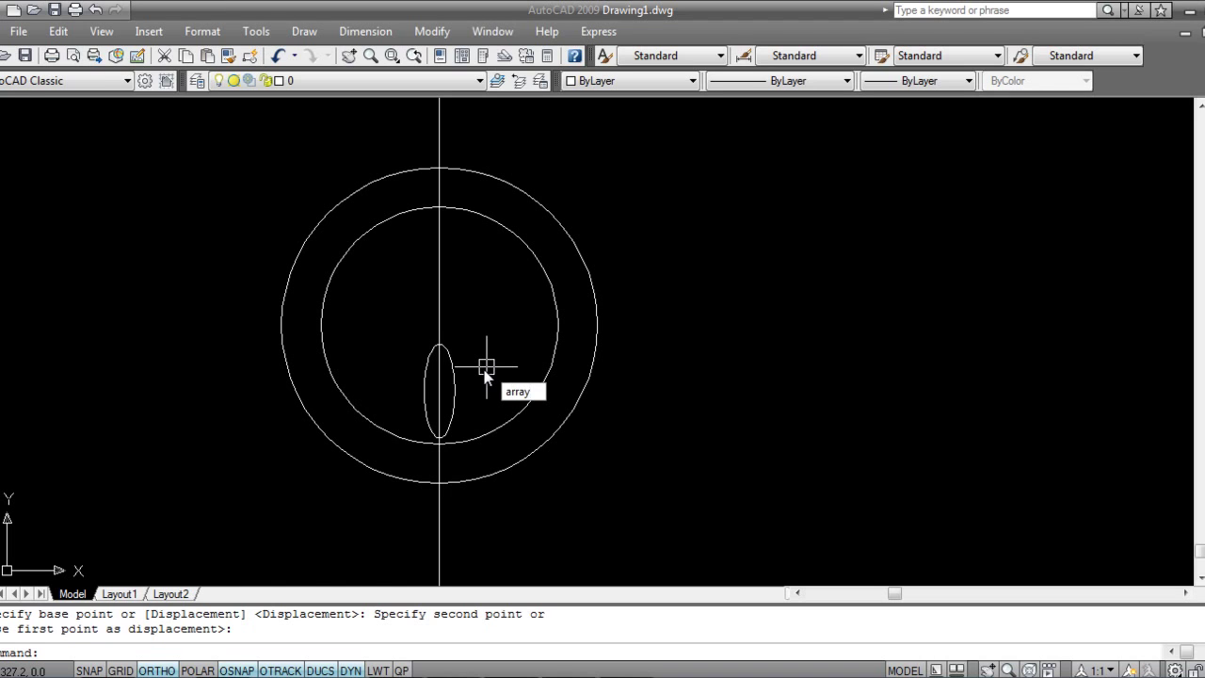
key("Return")
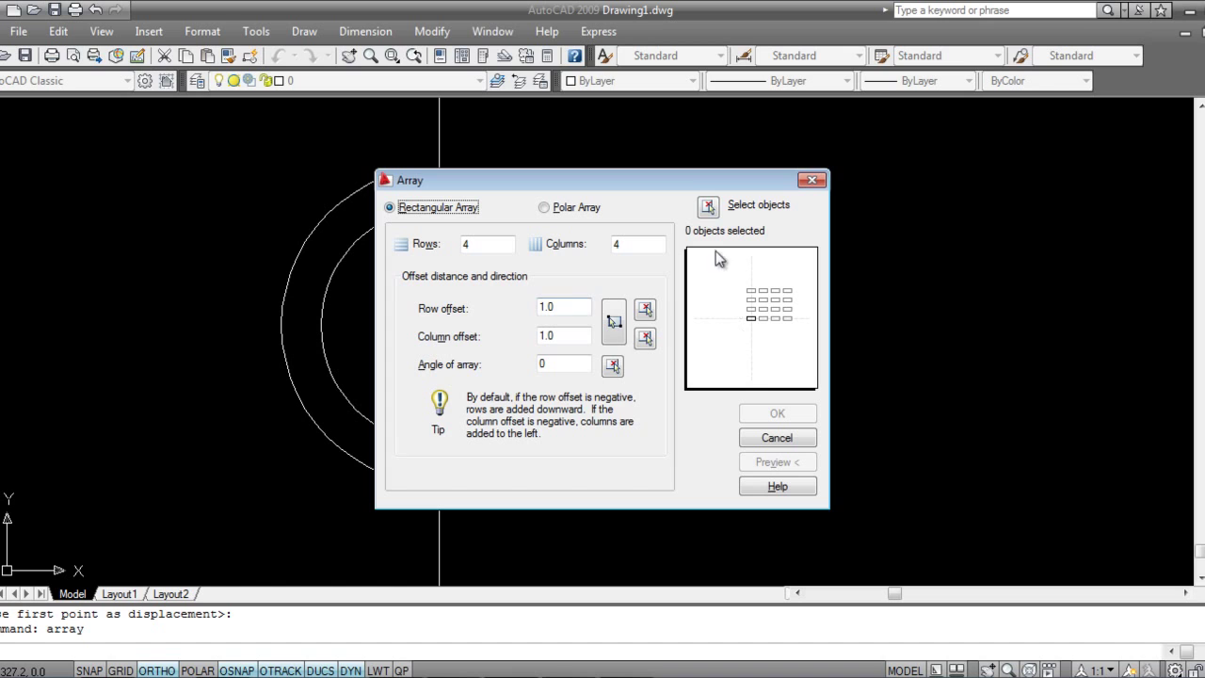
left_click(708, 207)
left_click(454, 366)
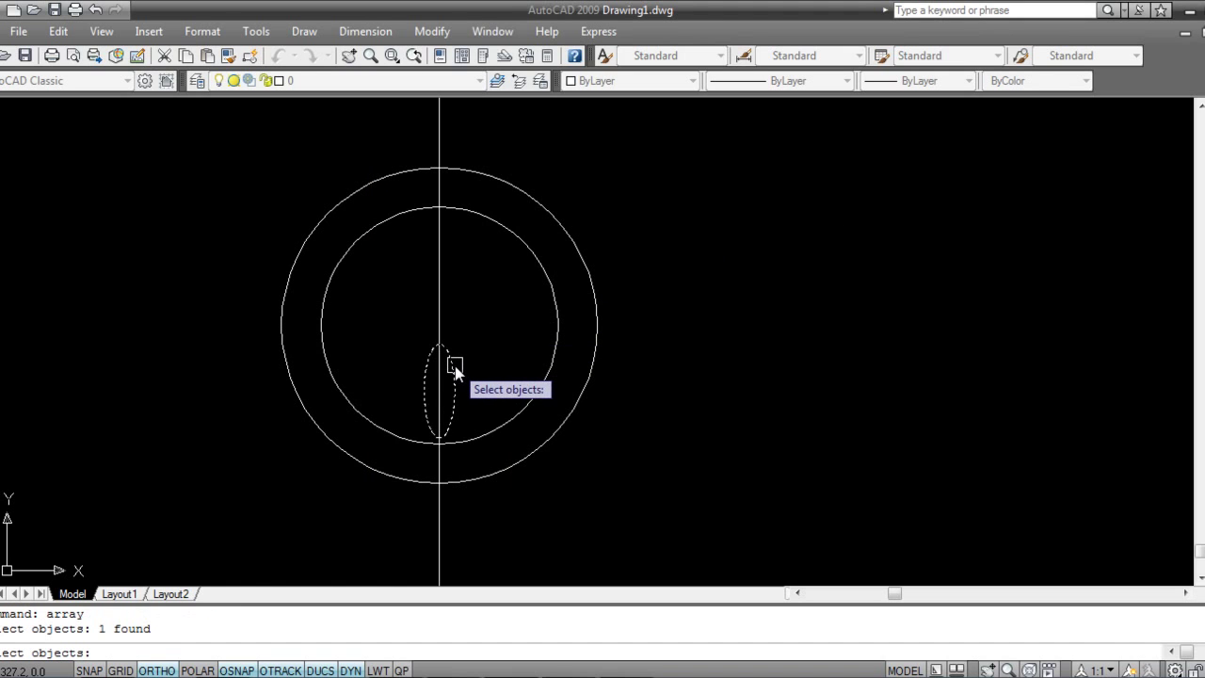
key("Return")
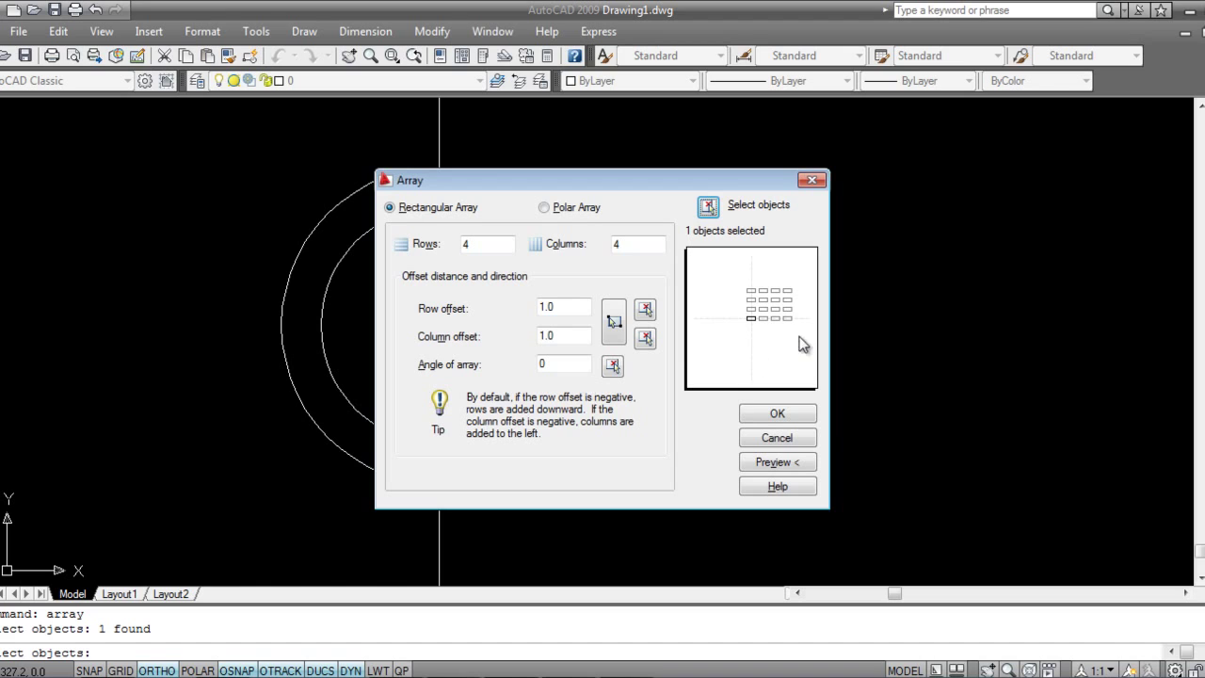
left_click(570, 208)
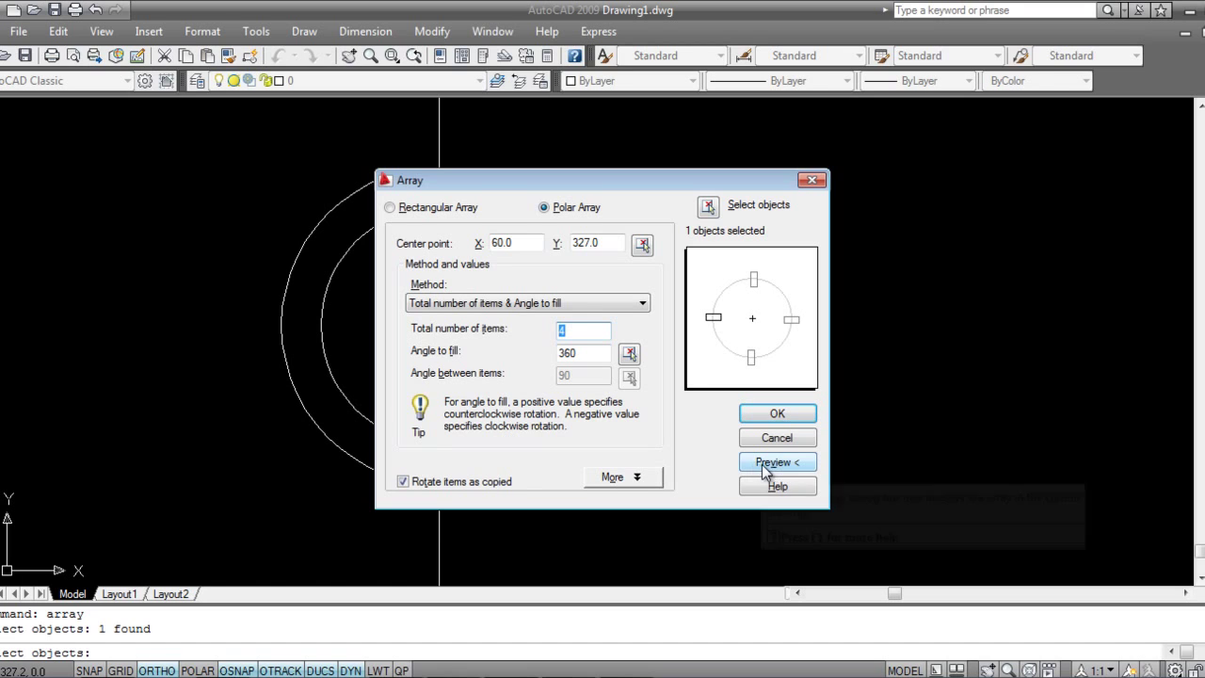
left_click(642, 244)
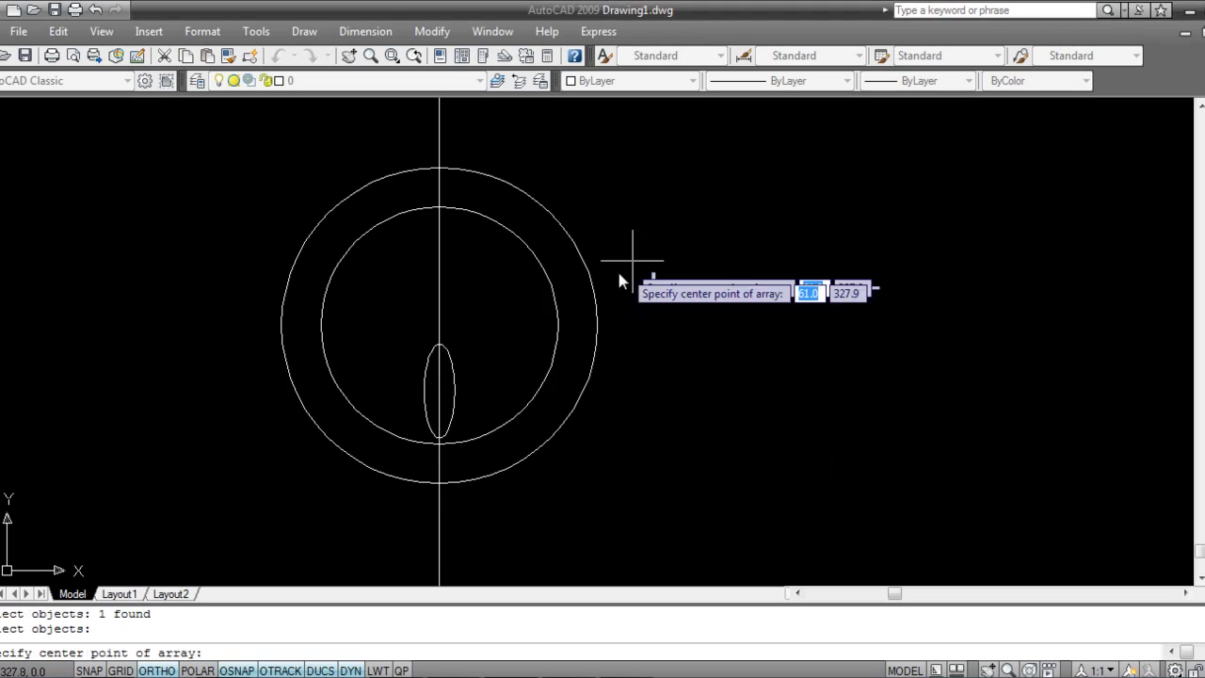
left_click(439, 326)
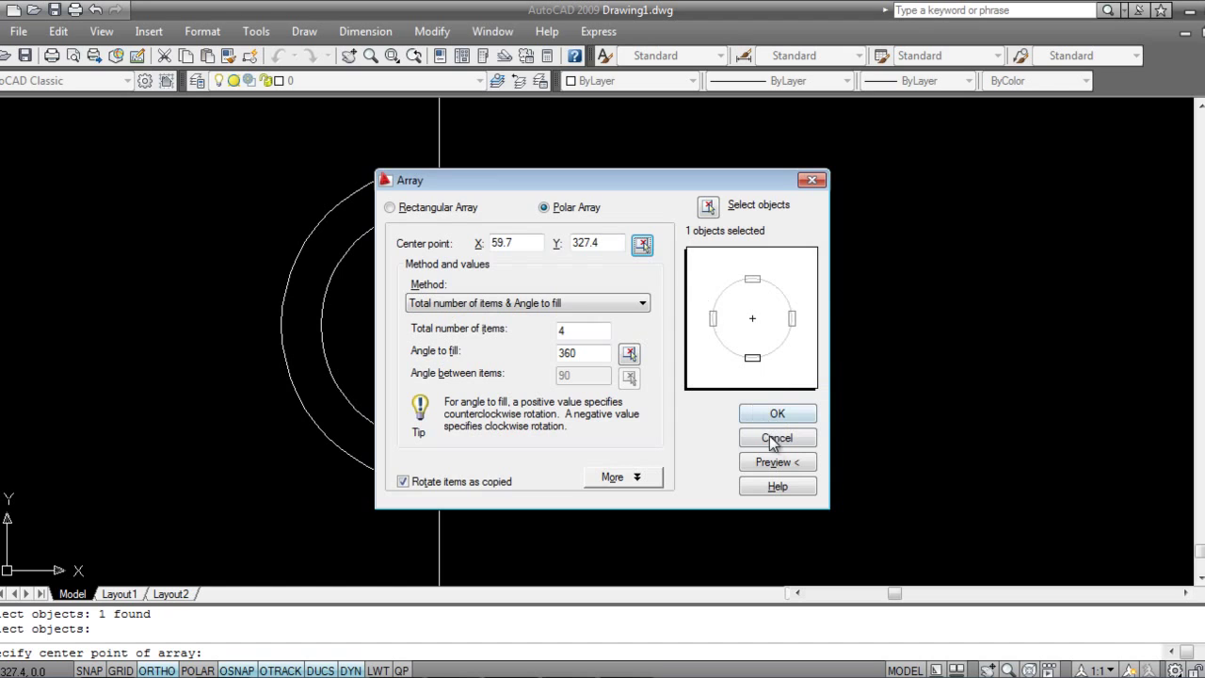
left_click_drag(615, 182, 998, 156)
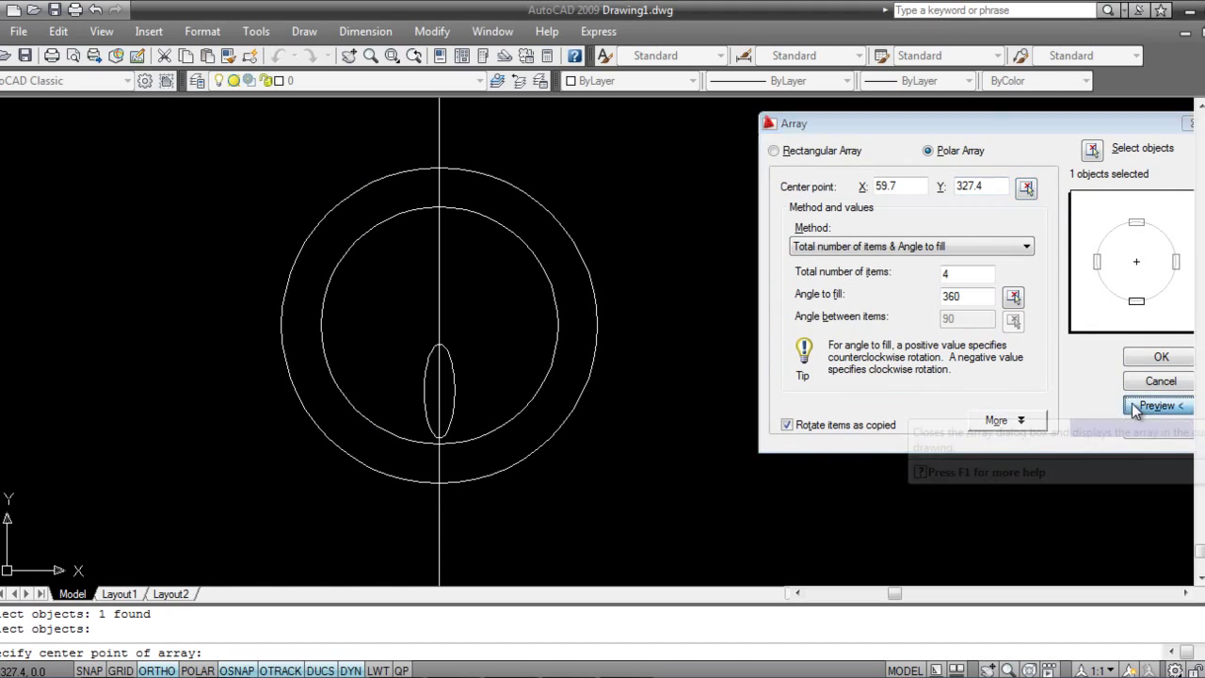
left_click(1129, 399)
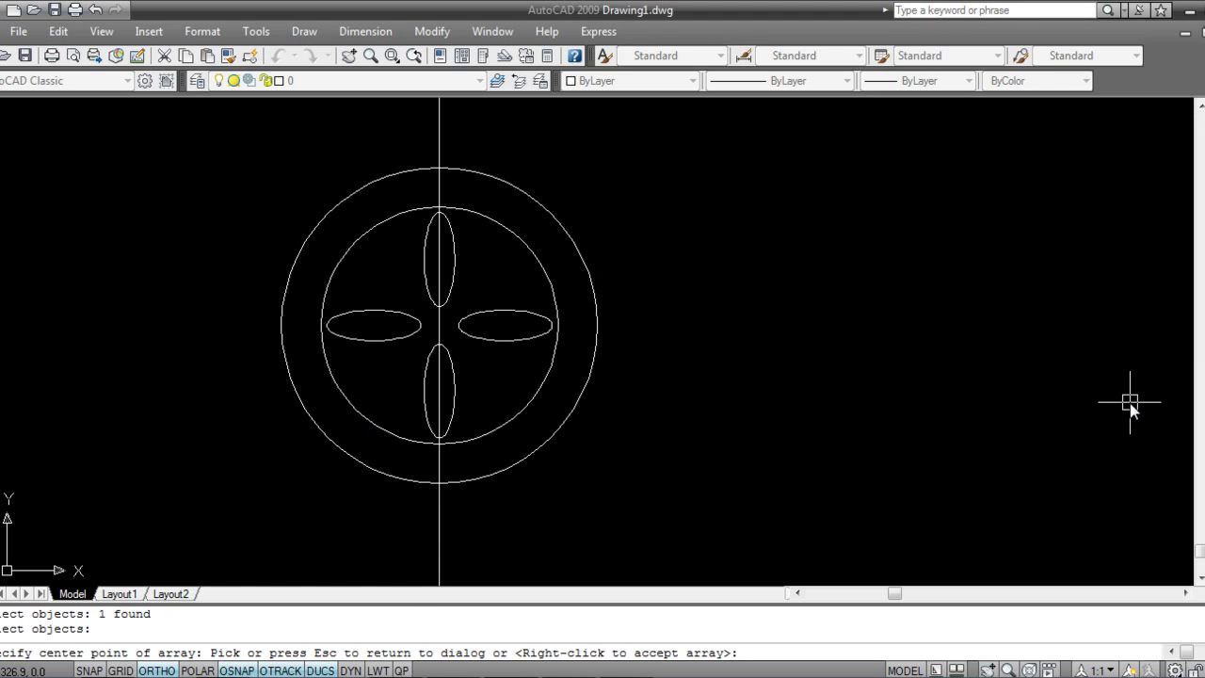
left_click(1130, 403)
- Set the polar array's total number of items to 6, preview it, and apply the array
left_click_drag(978, 274, 887, 273)
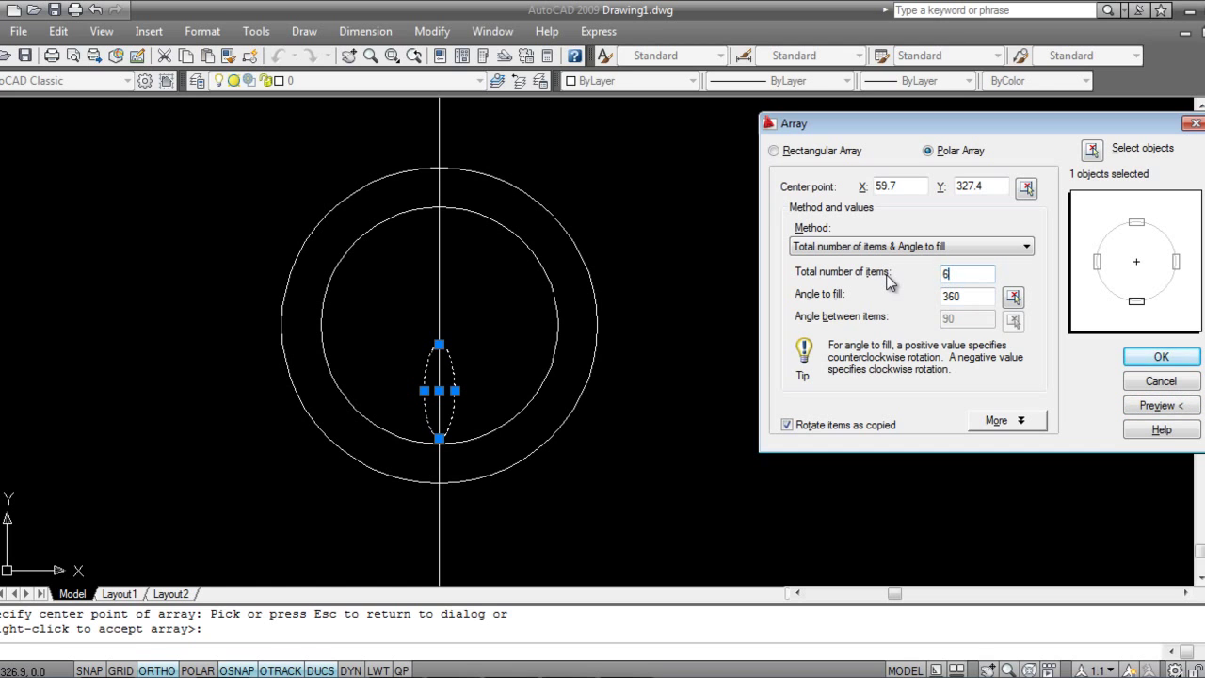
left_click(1156, 407)
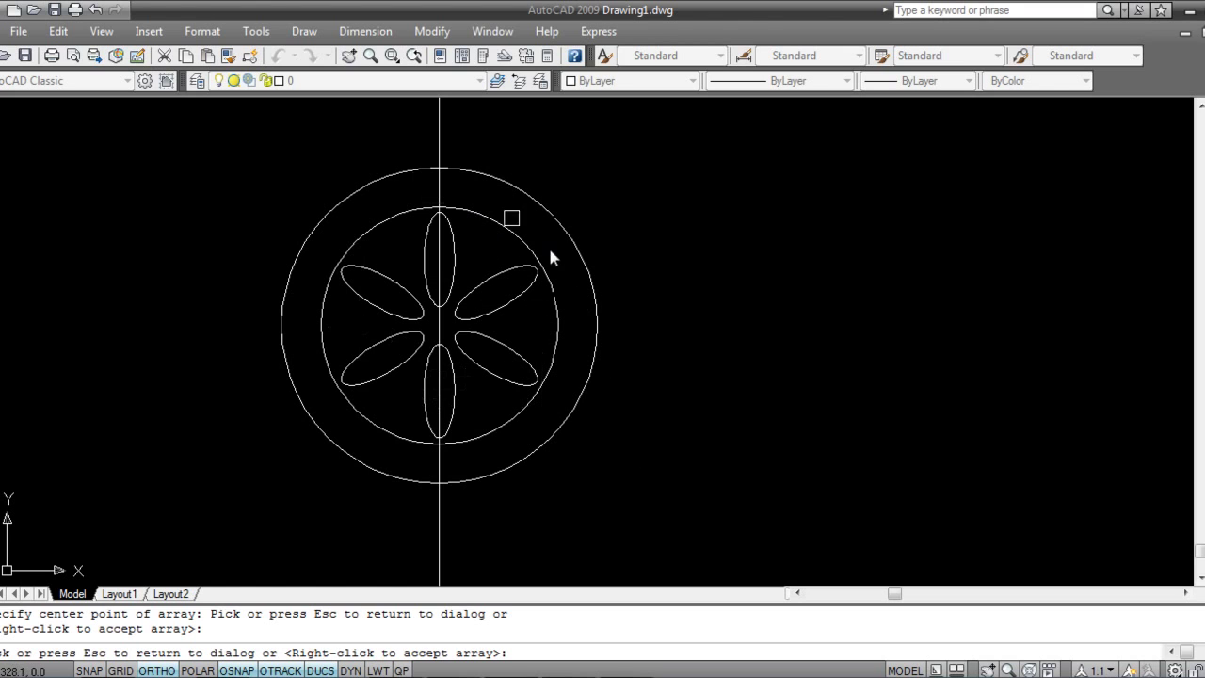
key("Escape")
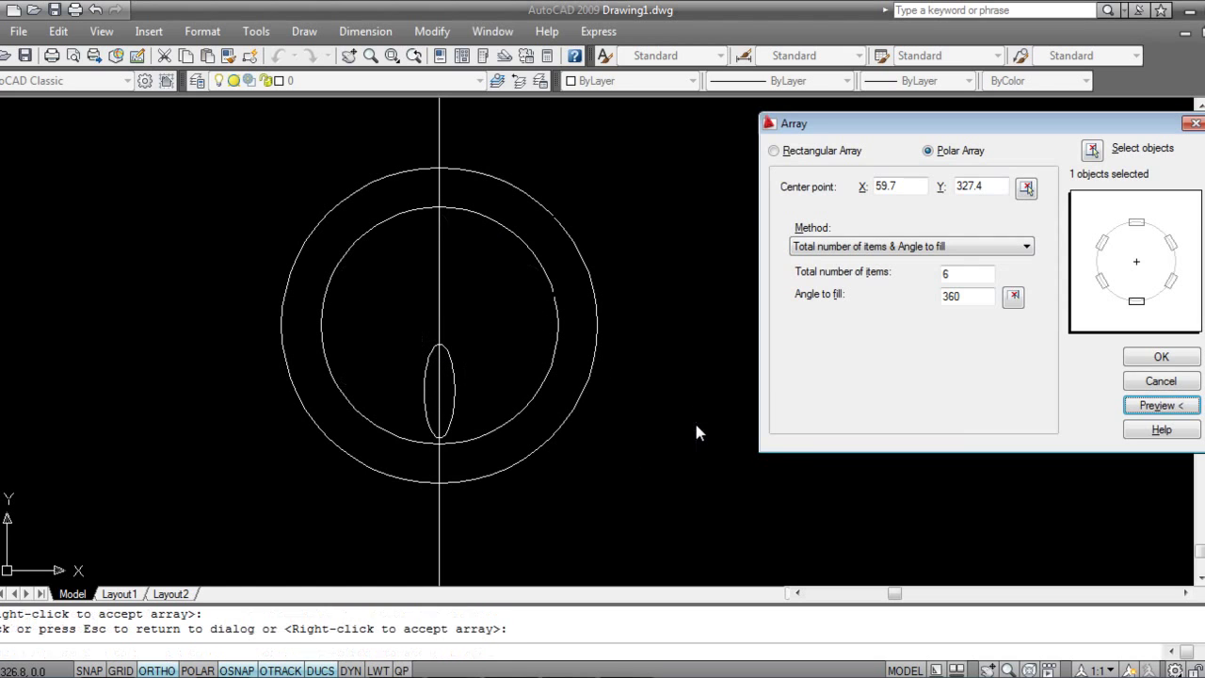
left_click(1162, 359)
scroll(589, 317, "up", 4)
scroll(527, 320, "down", 3)
scroll(543, 367, "down", 7)
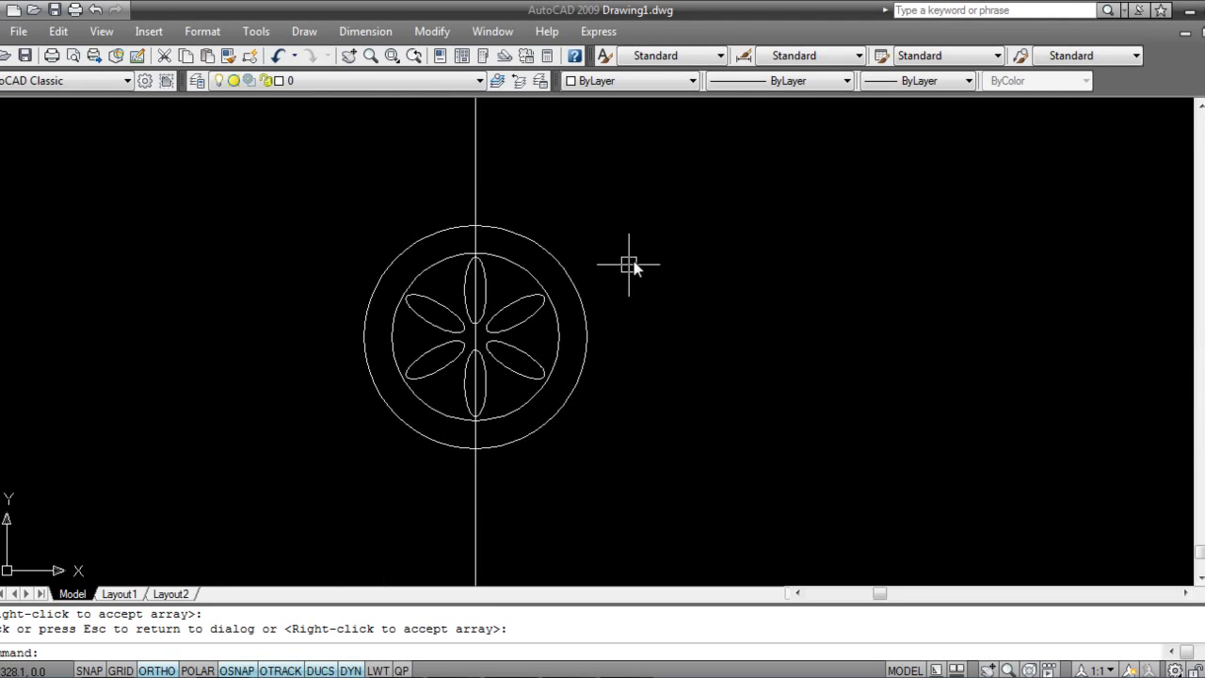
scroll(734, 327, "down", 2)
scroll(674, 393, "down", 3)
scroll(615, 390, "up", 5)
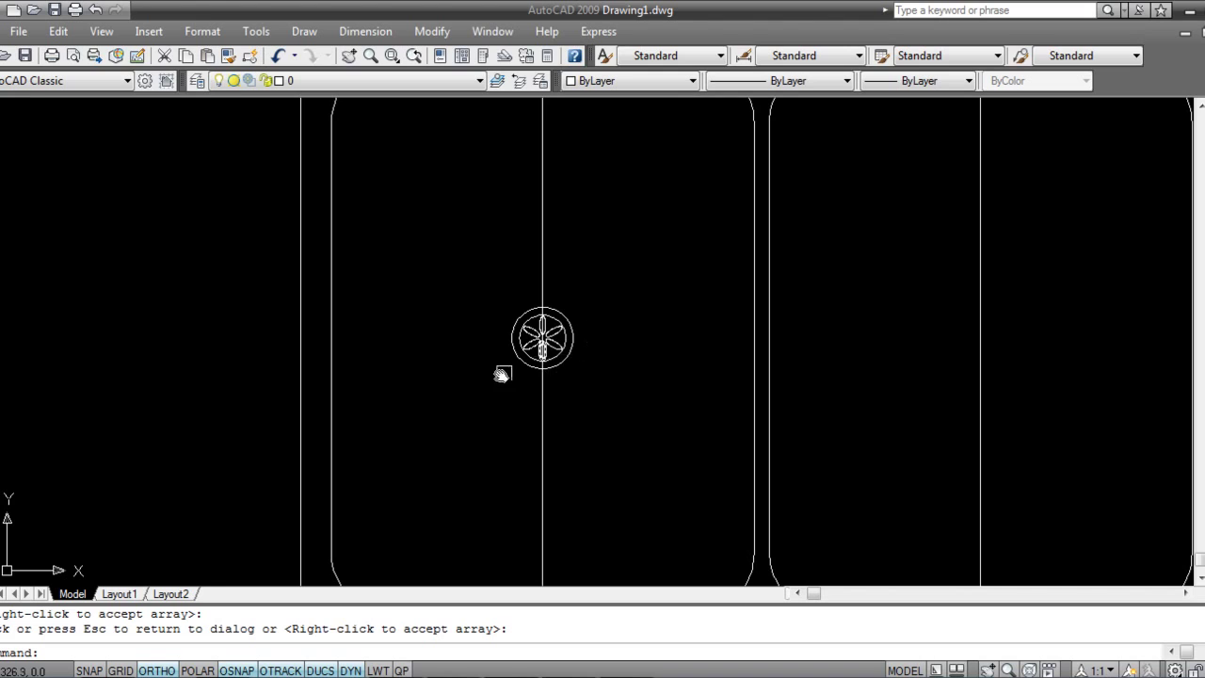
scroll(634, 395, "up", 2)
middle_click_drag(541, 417, 458, 436)
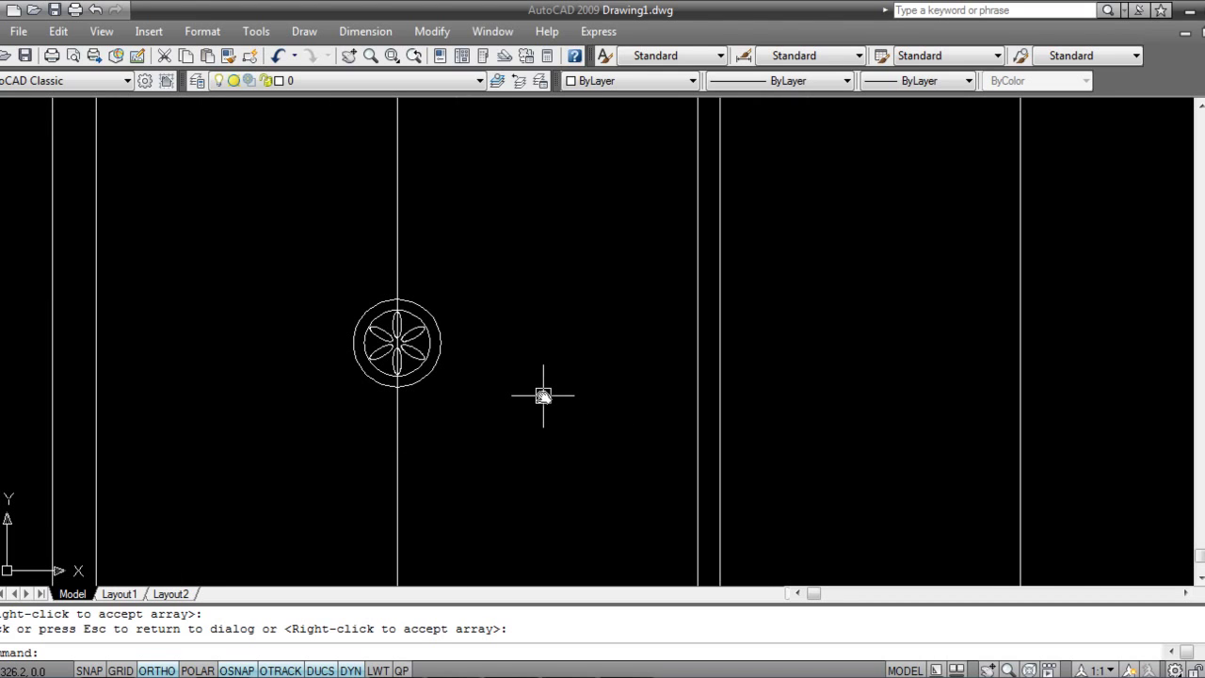
type("c")
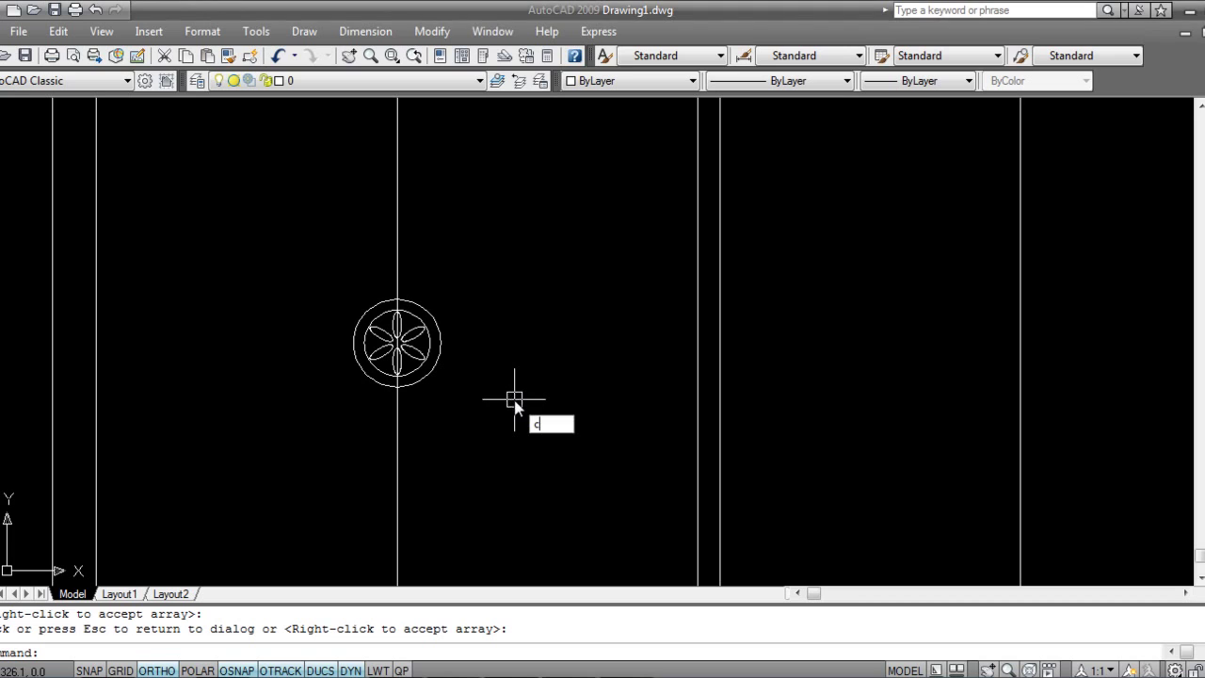
key("Return")
left_click(491, 407)
left_click(347, 287)
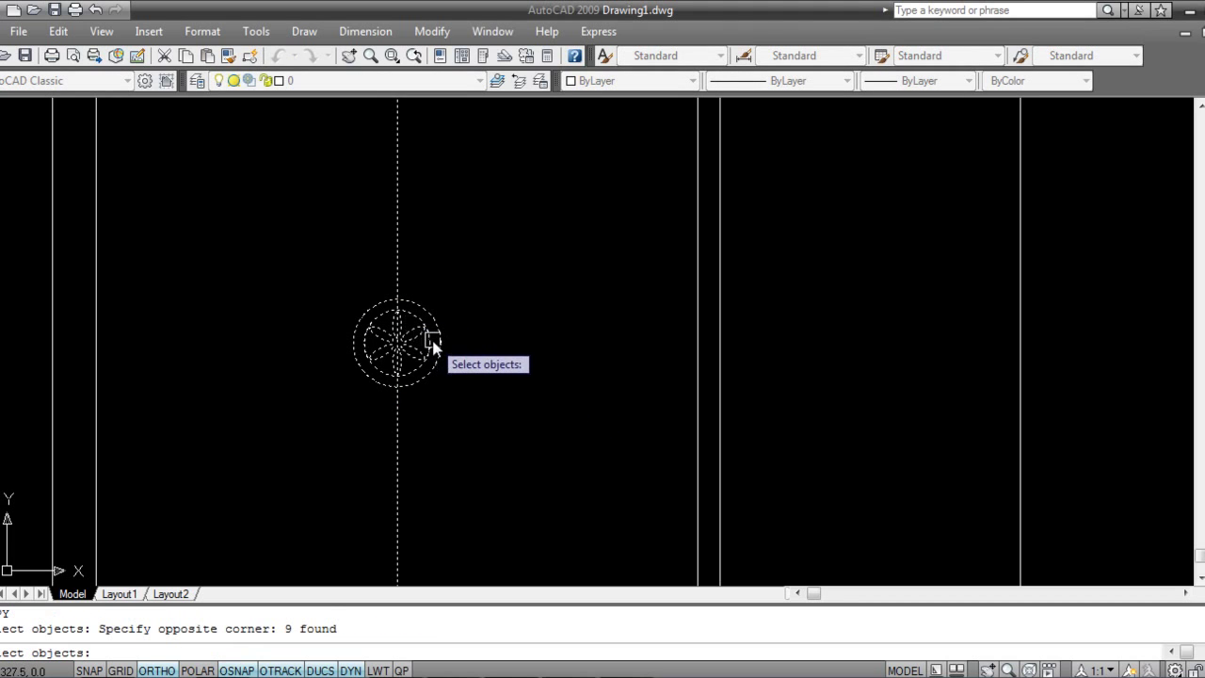
key("Escape")
- Copy the drain's circles and ellipses, without the vertical line, from their centre to the middle of the second panel's vertical centre line
scroll(450, 393, "up", 3)
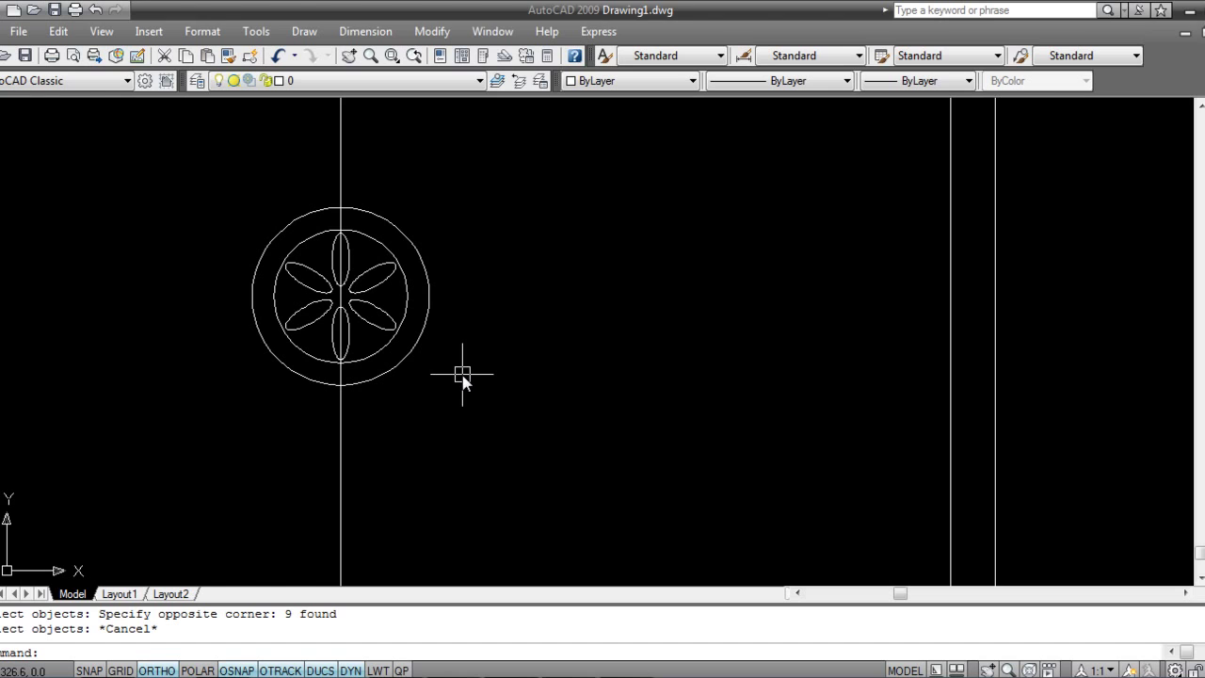
type("c")
key("Return")
left_click(192, 163)
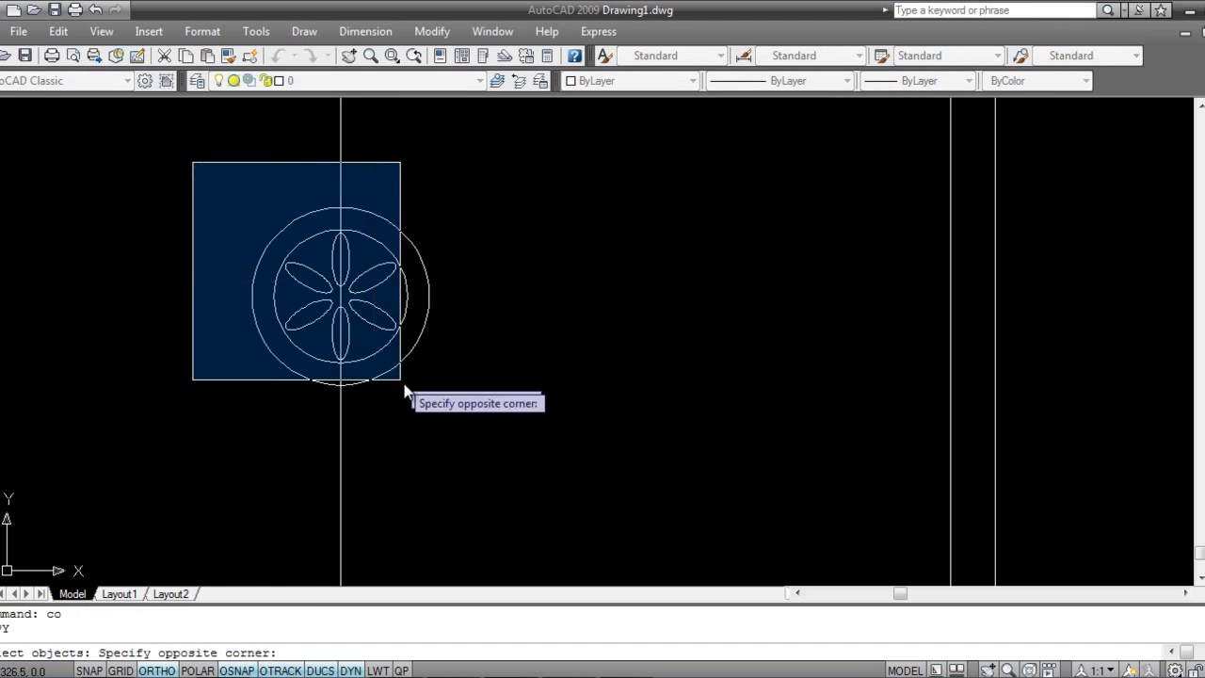
left_click(498, 424)
key("Return")
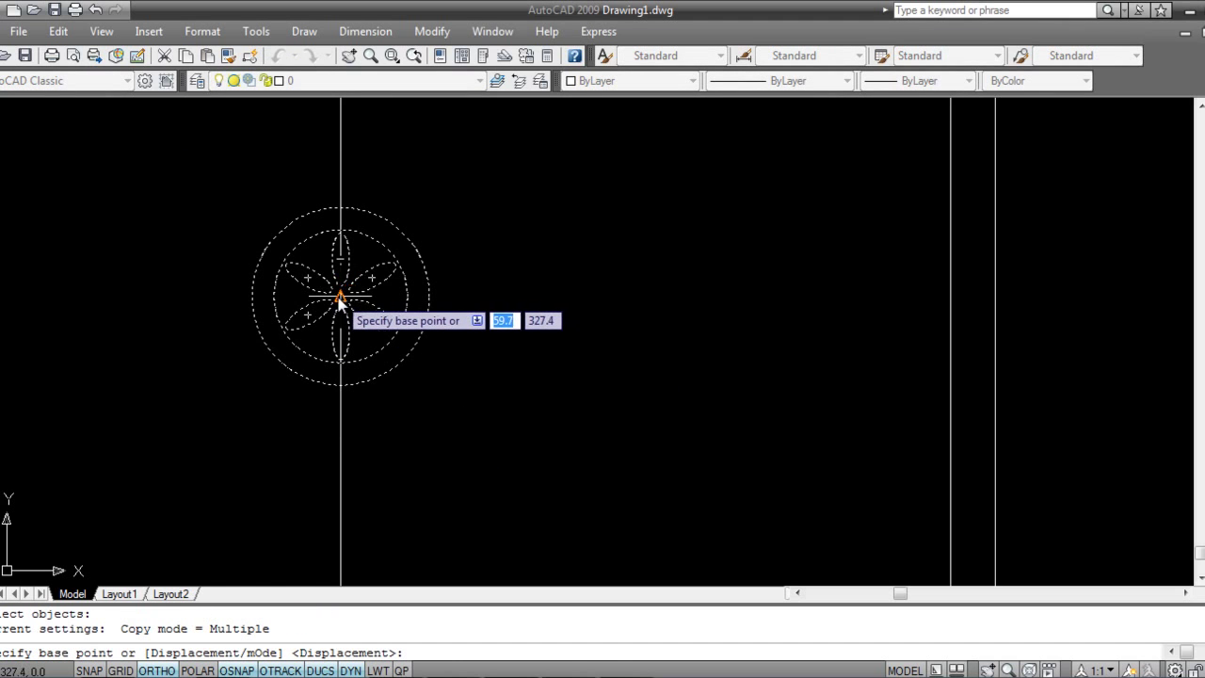
left_click(341, 296)
scroll(937, 346, "down", 4)
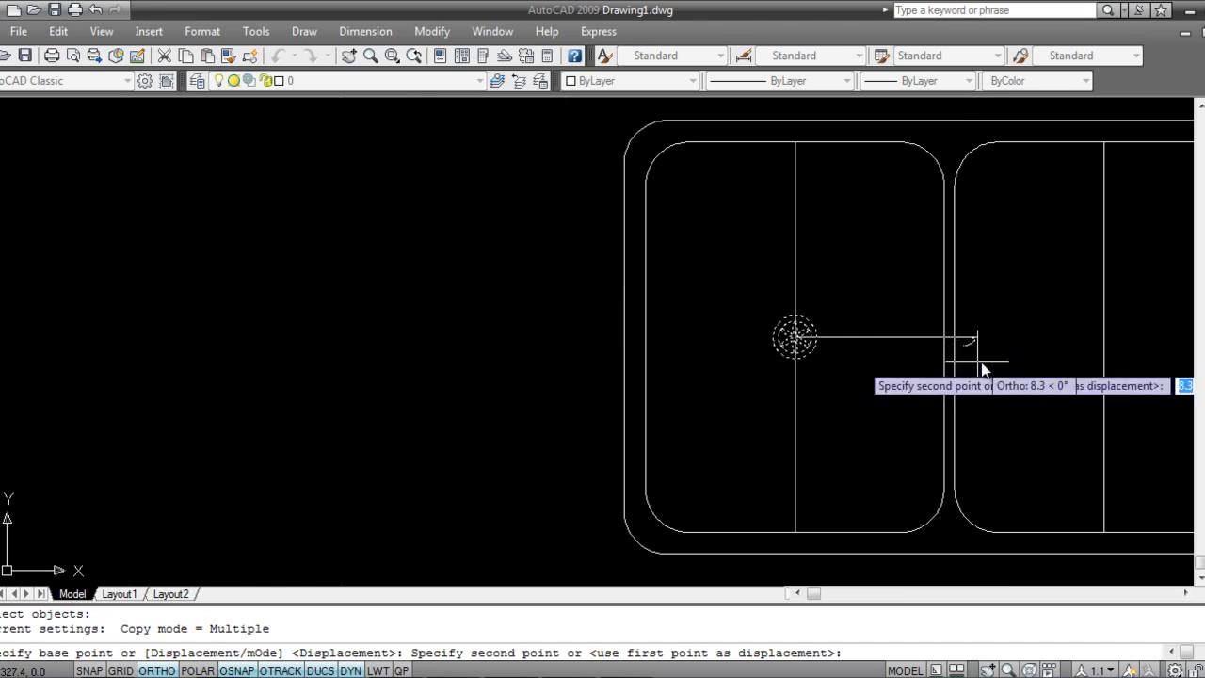
left_click(1109, 341)
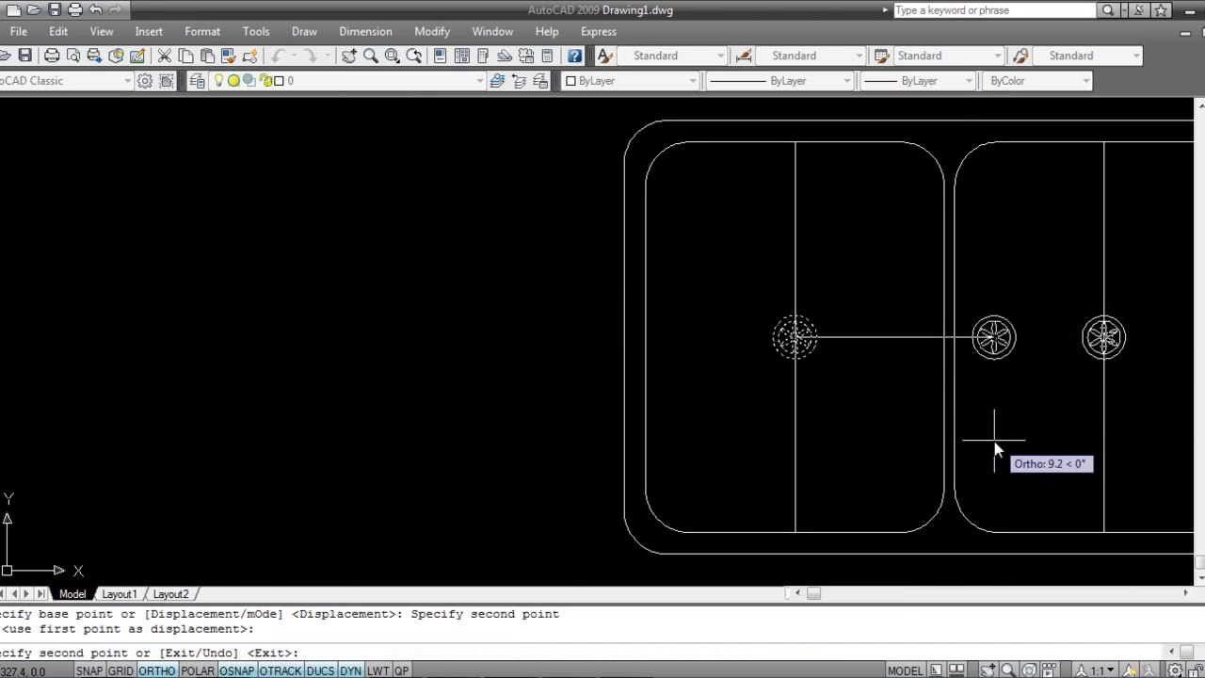
key("Escape")
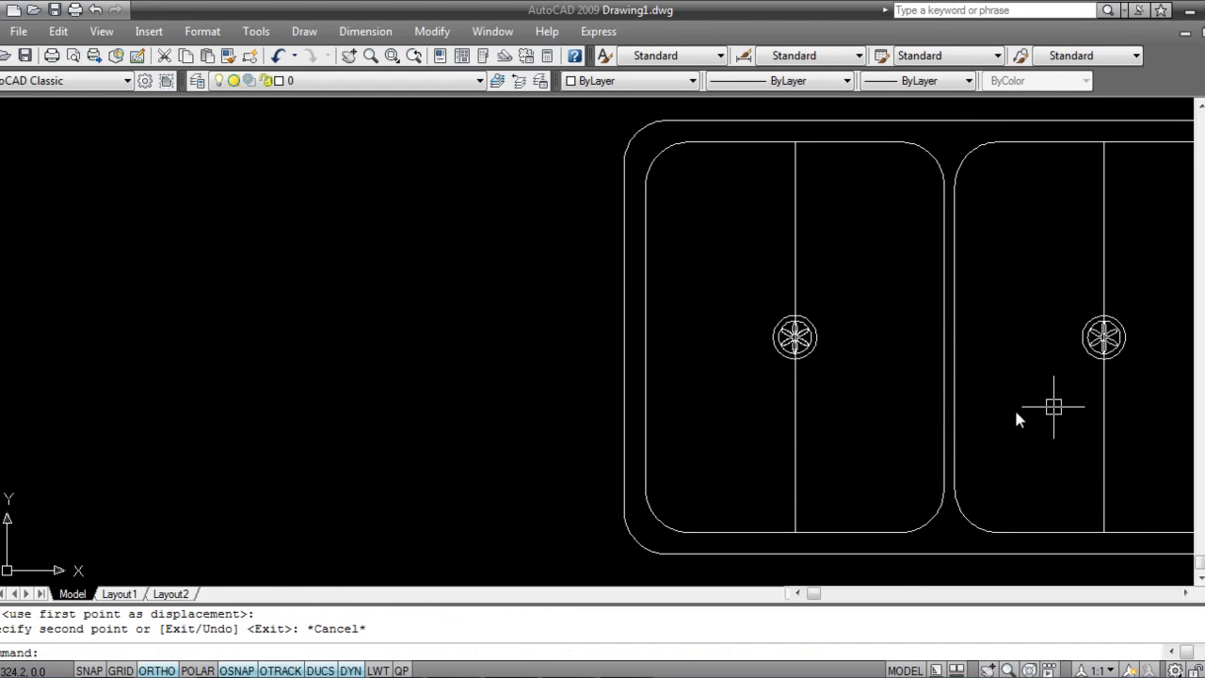
- Erase the vertical centre lines in both panels
left_click(854, 481)
left_click(777, 435)
key("Delete")
left_click(1136, 482)
left_click(1045, 442)
key("Delete")
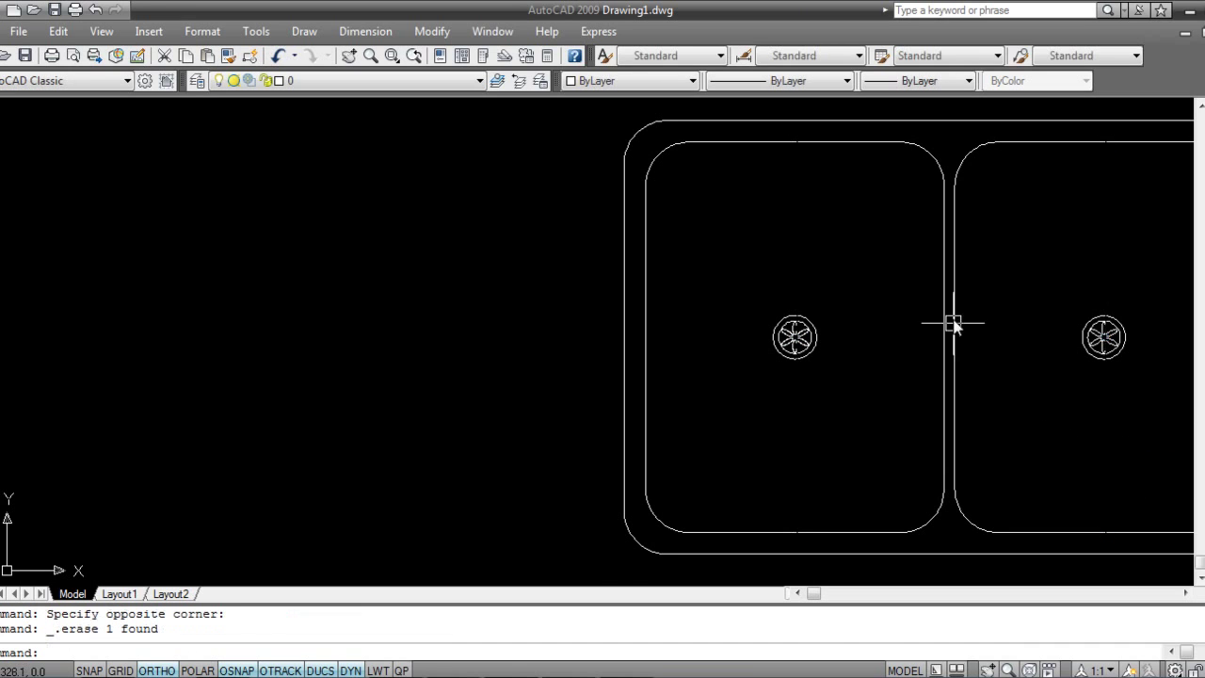
- With ortho off, draw a diagonal line from the midpoint of the frame's upper outer edge to the first panel's drain's outer circle
middle_click_drag(984, 282, 920, 374)
scroll(944, 387, "up", 2)
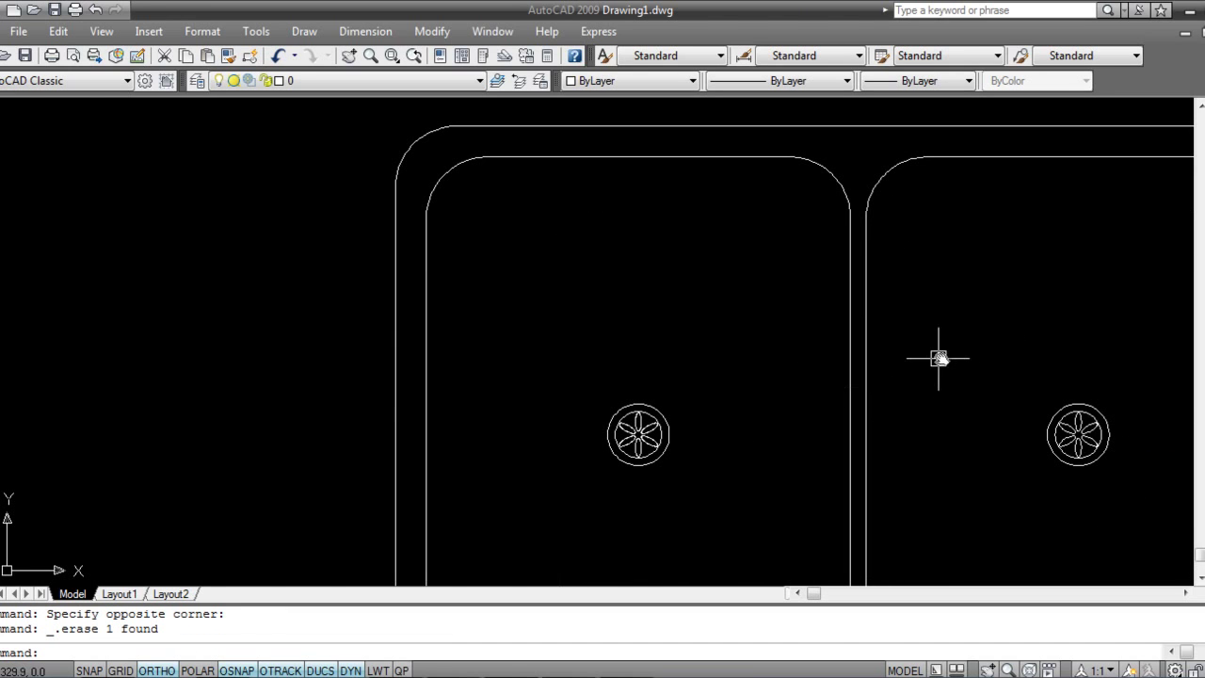
scroll(875, 386, "down", 4)
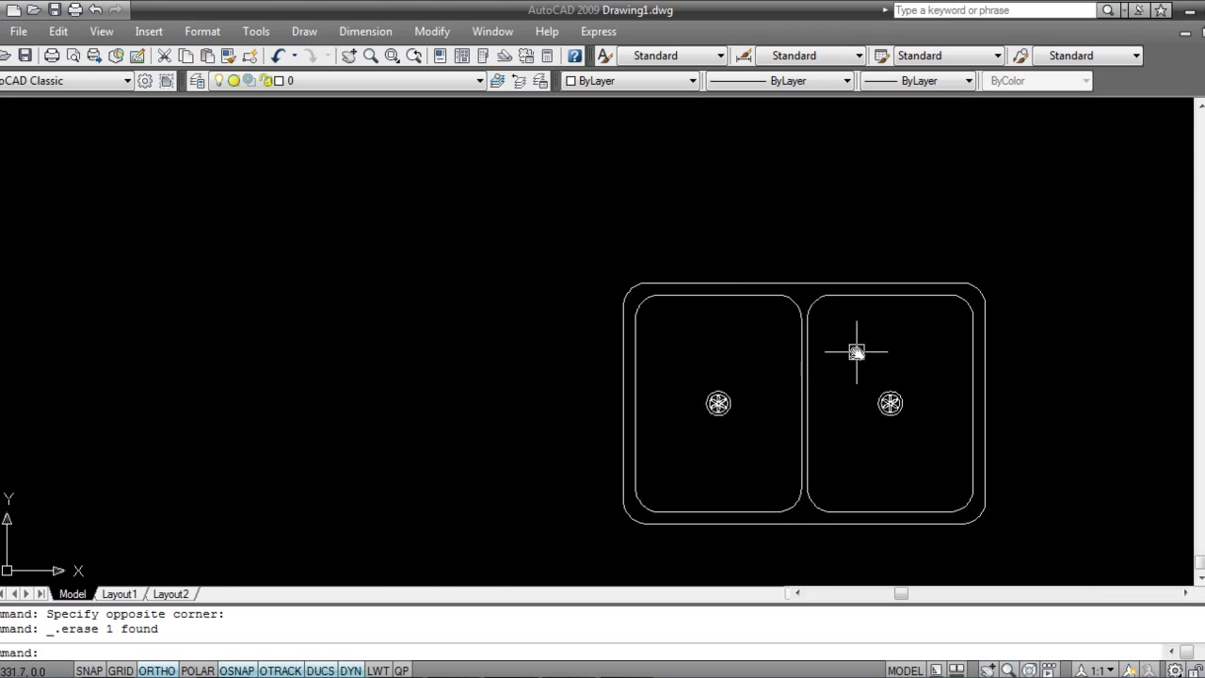
scroll(849, 385, "up", 2)
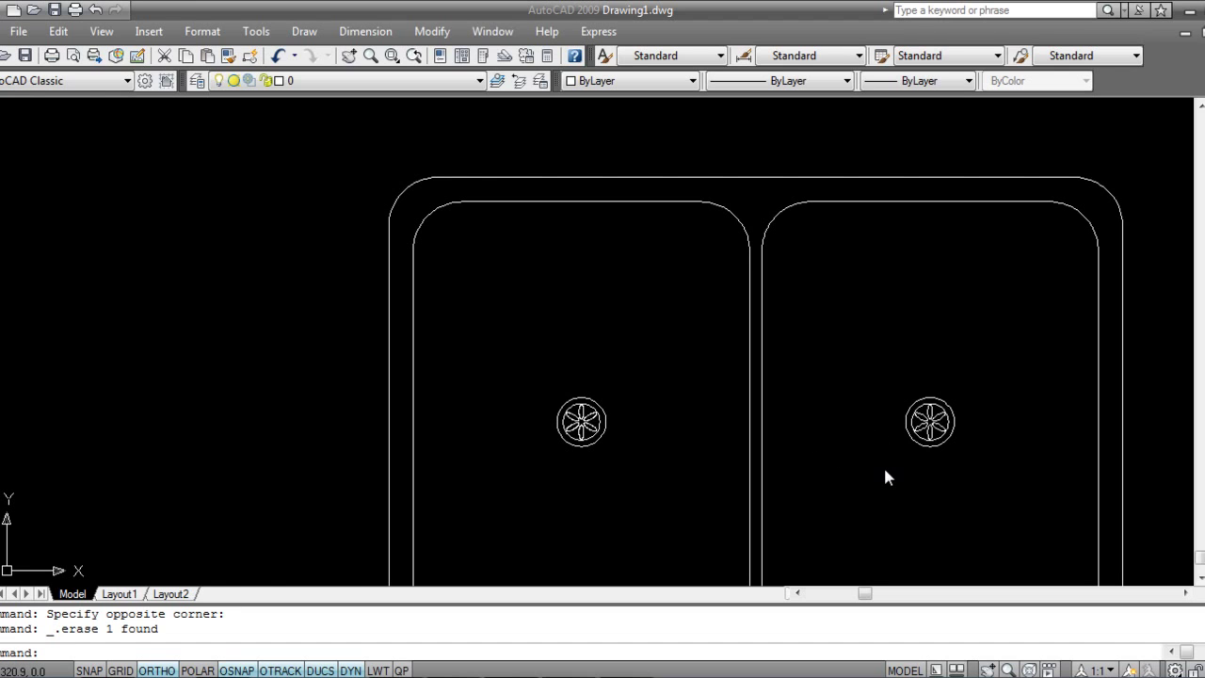
scroll(791, 414, "down", 3)
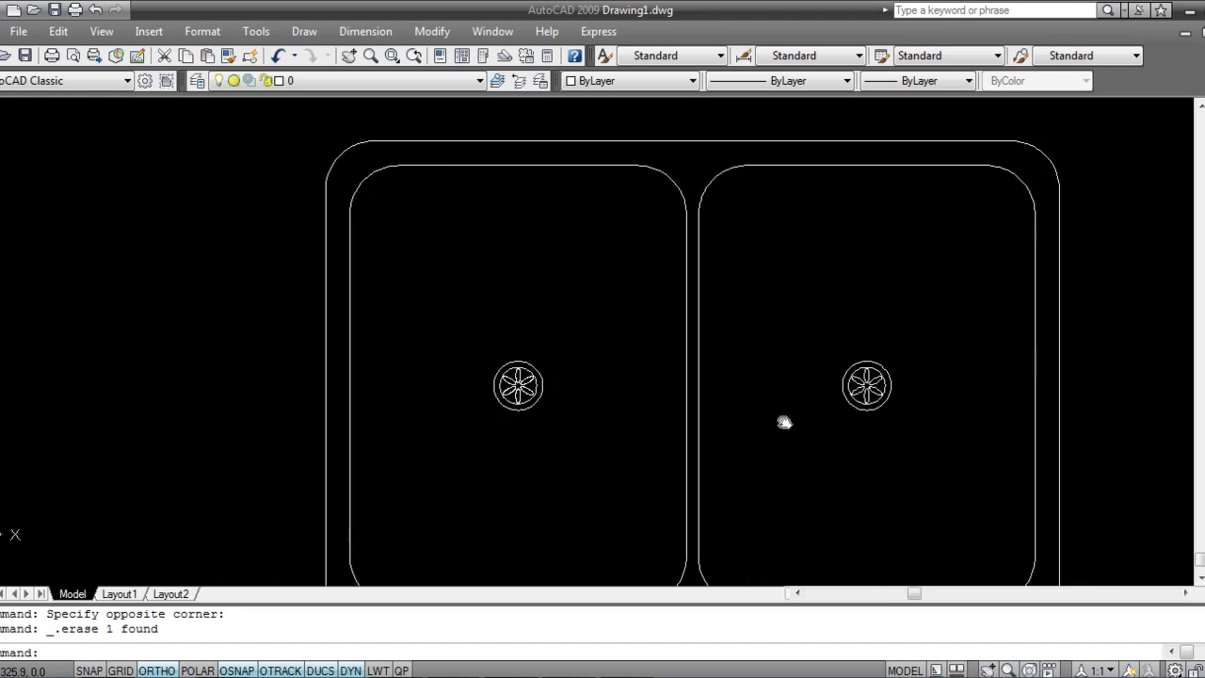
scroll(701, 400, "up", 3)
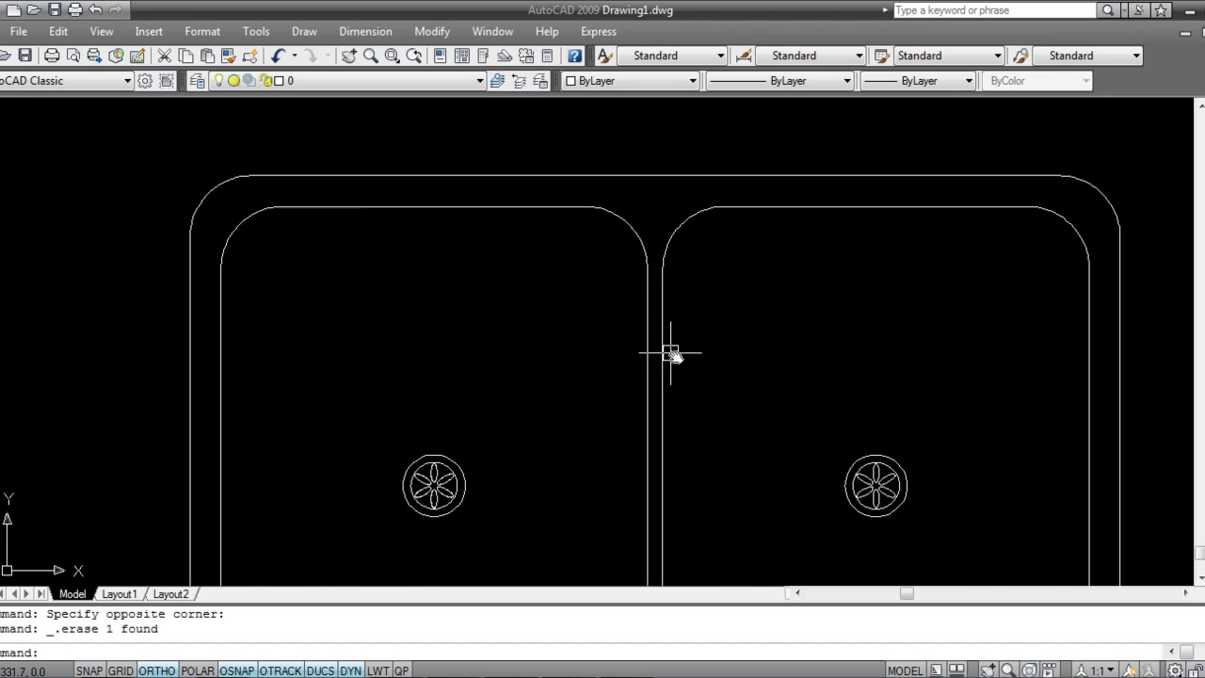
type("l")
key("Return")
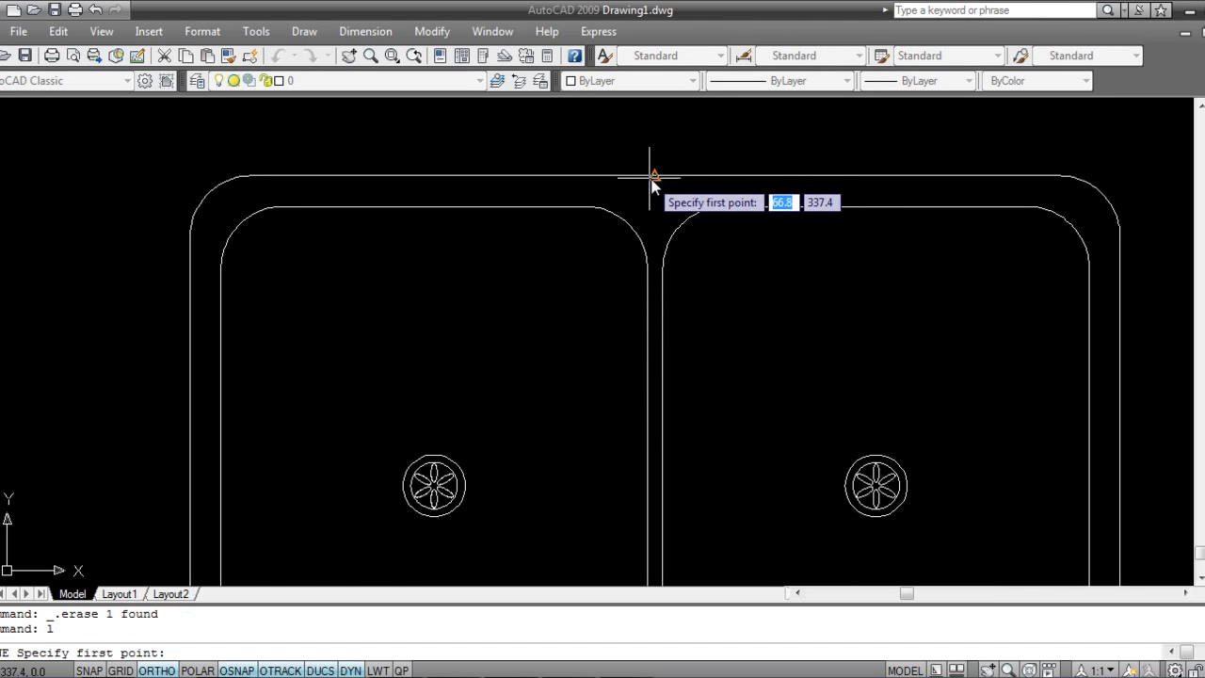
left_click(654, 176)
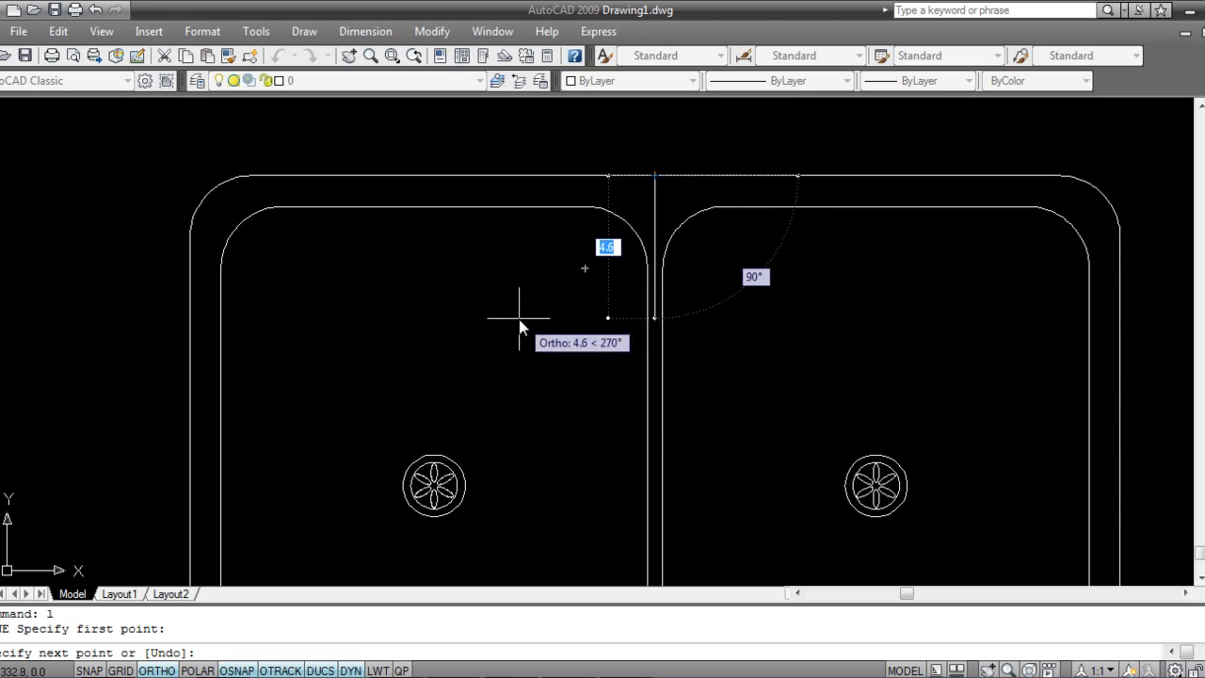
key("F8")
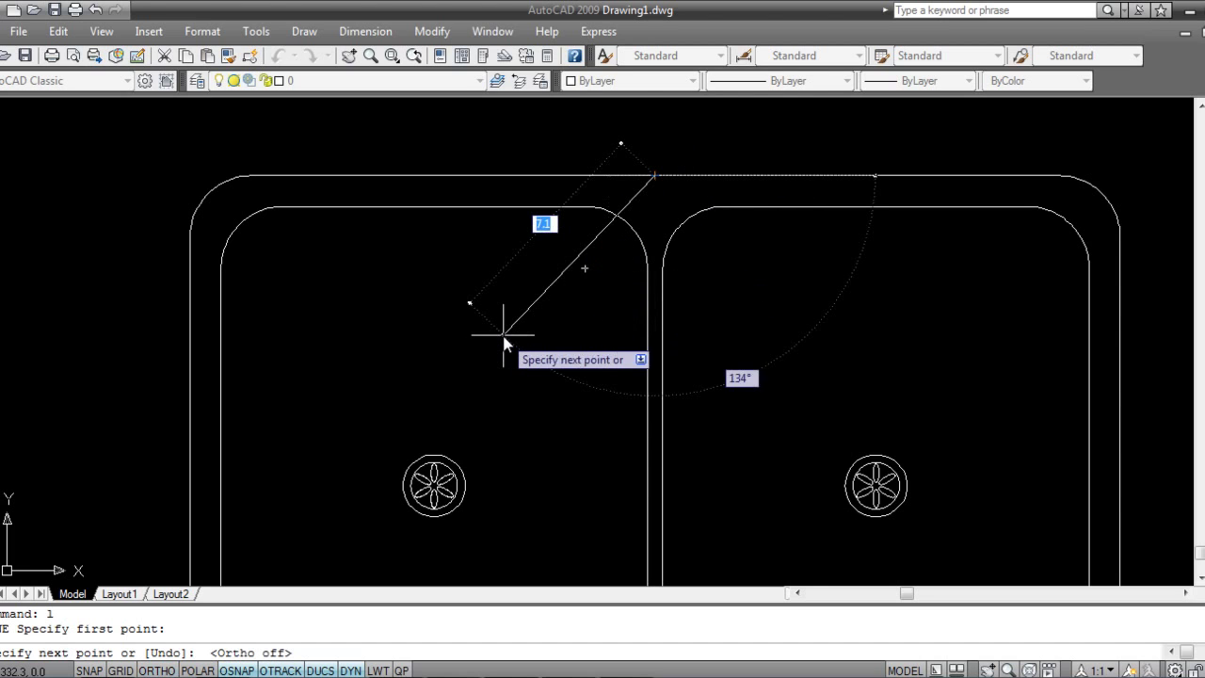
left_click(452, 460)
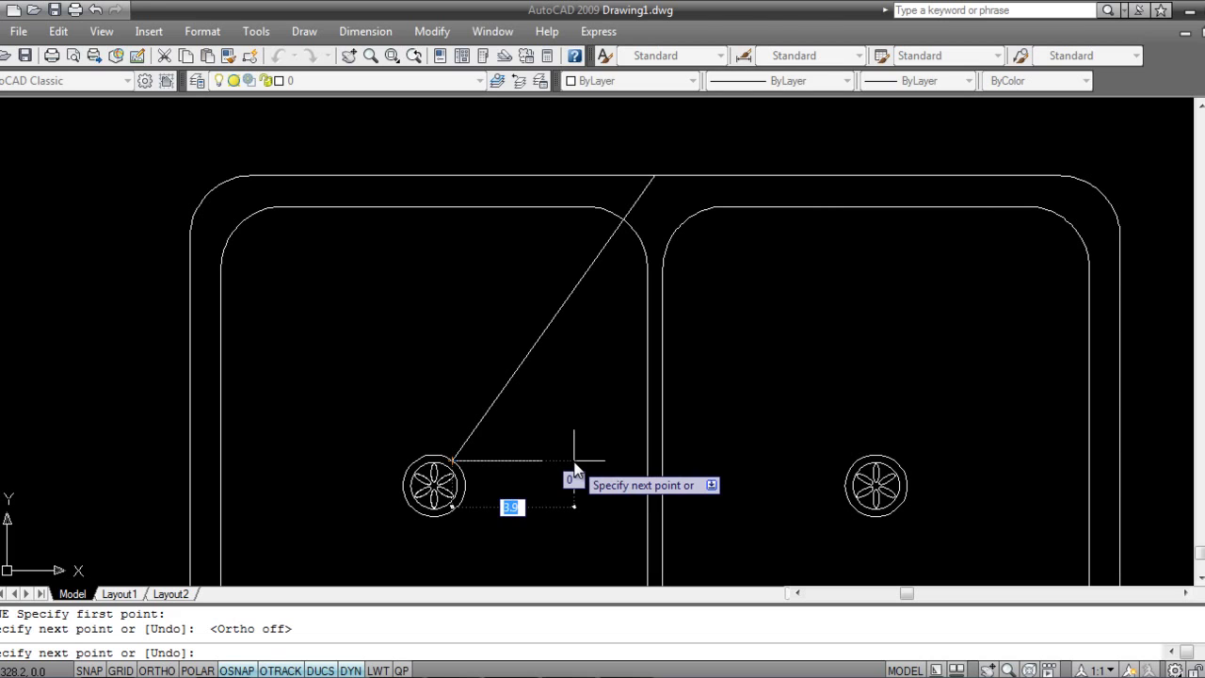
key("Escape")
- With ortho on, draw a line 4 units left from the midpoint of the frame's upper outer edge, continuing down to the inner edge
scroll(659, 317, "down", 2)
scroll(656, 376, "up", 1)
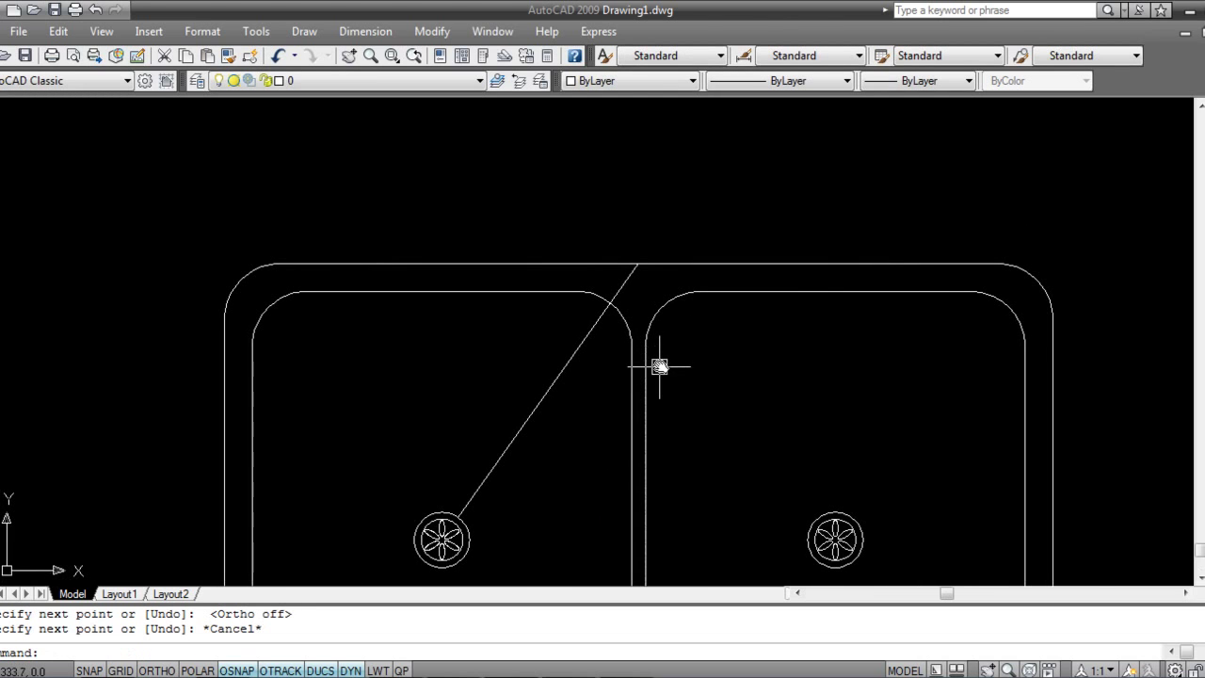
type("l")
key("Return")
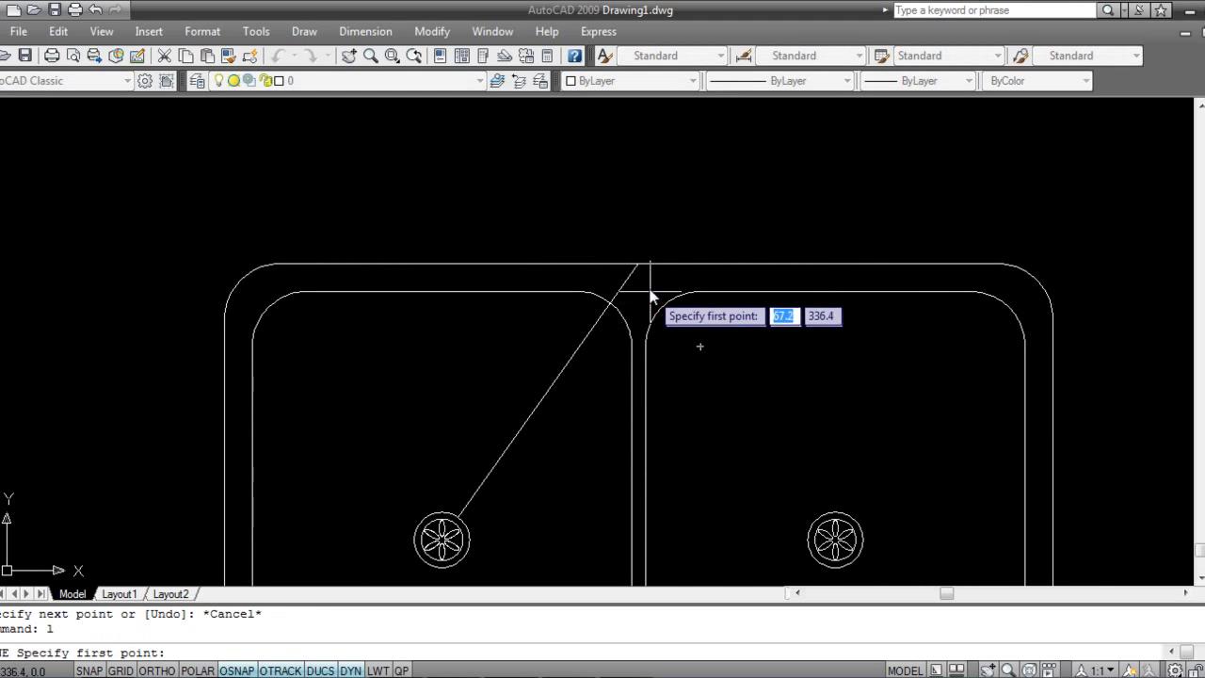
left_click(637, 264)
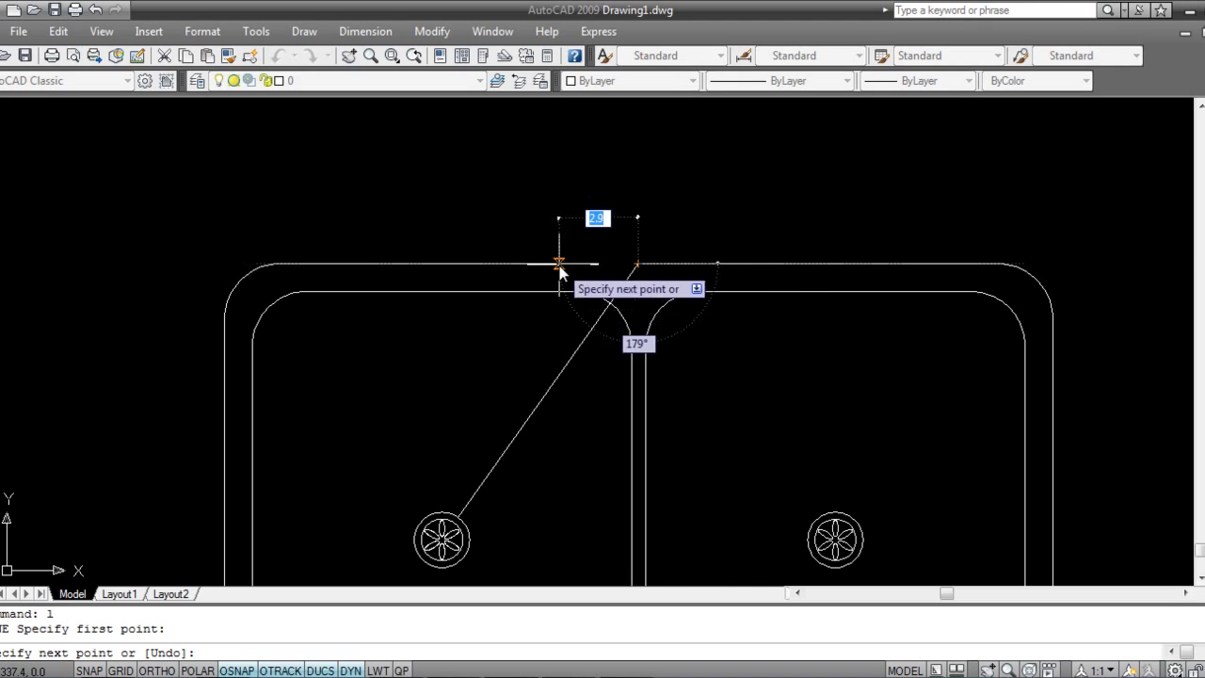
key("F8")
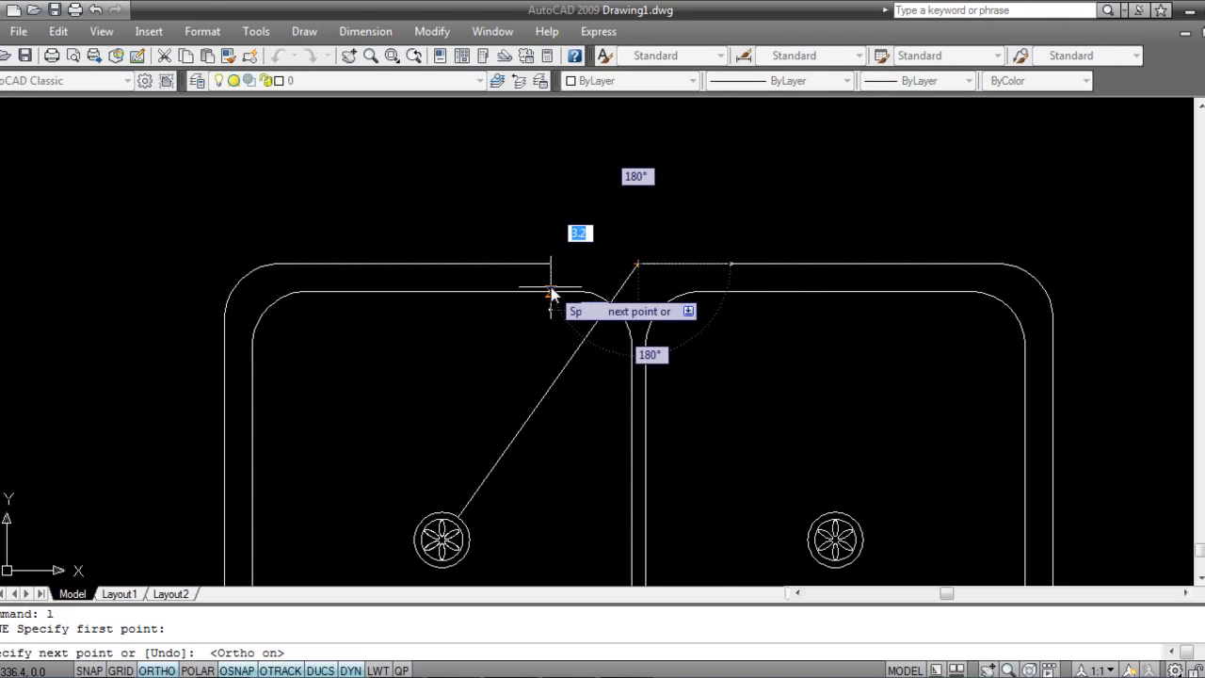
type("4")
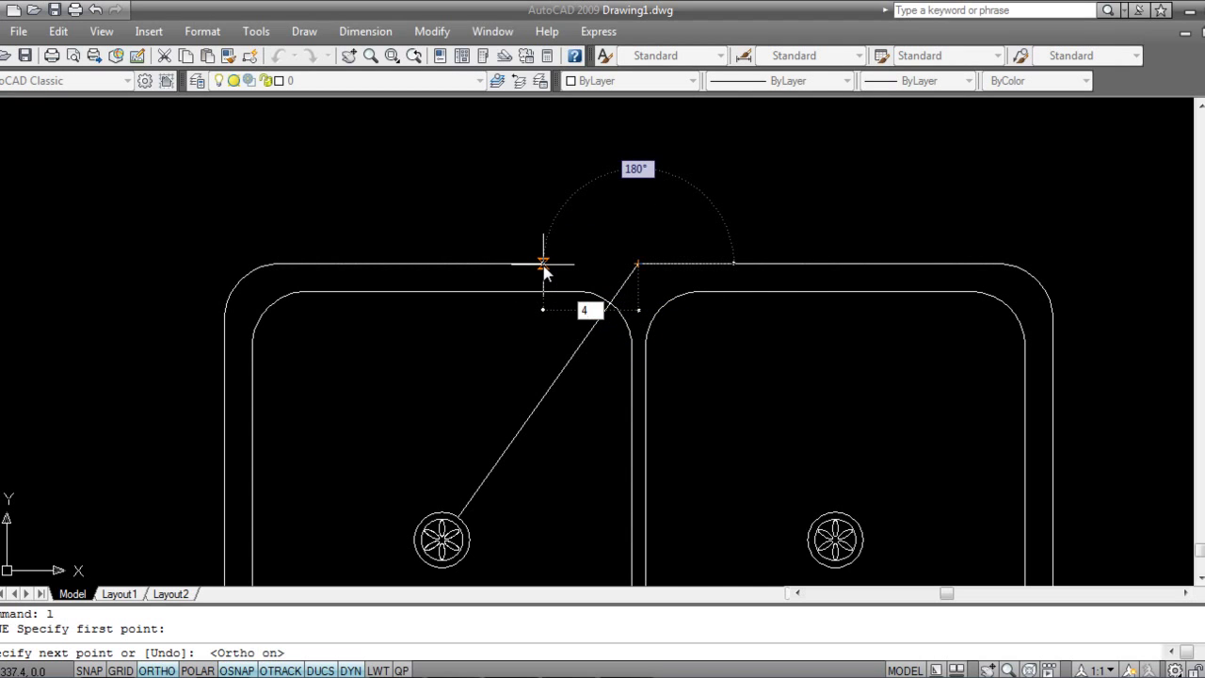
key("Return")
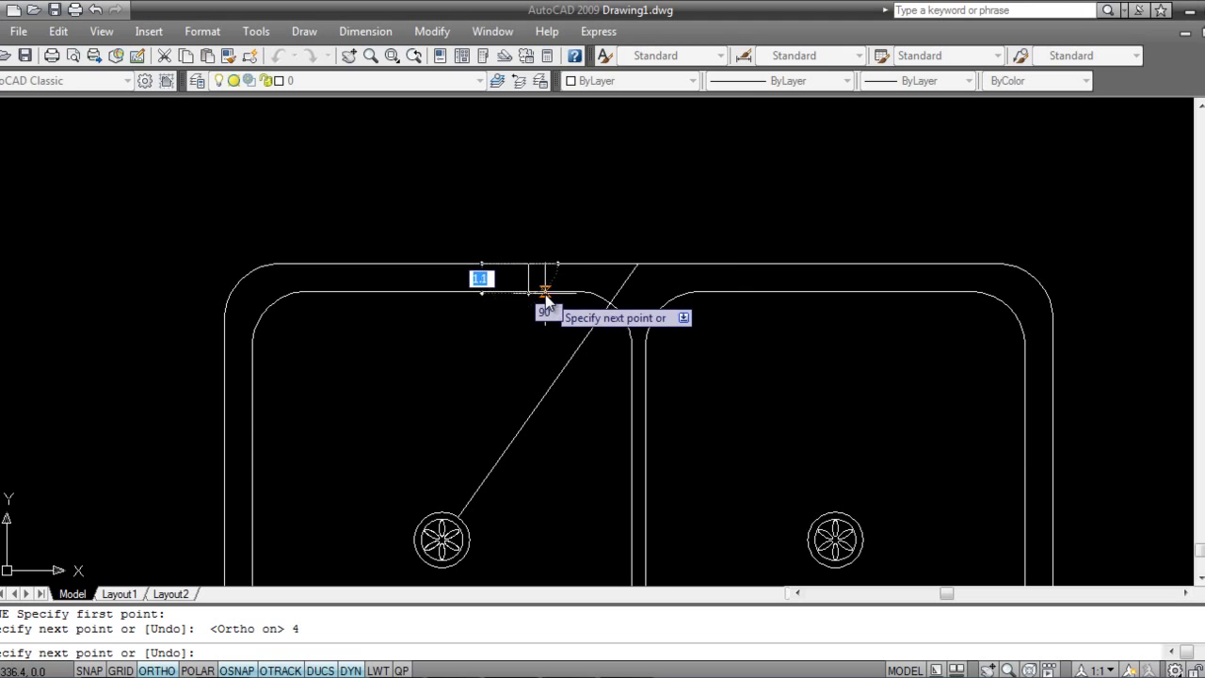
left_click(528, 282)
key("Escape")
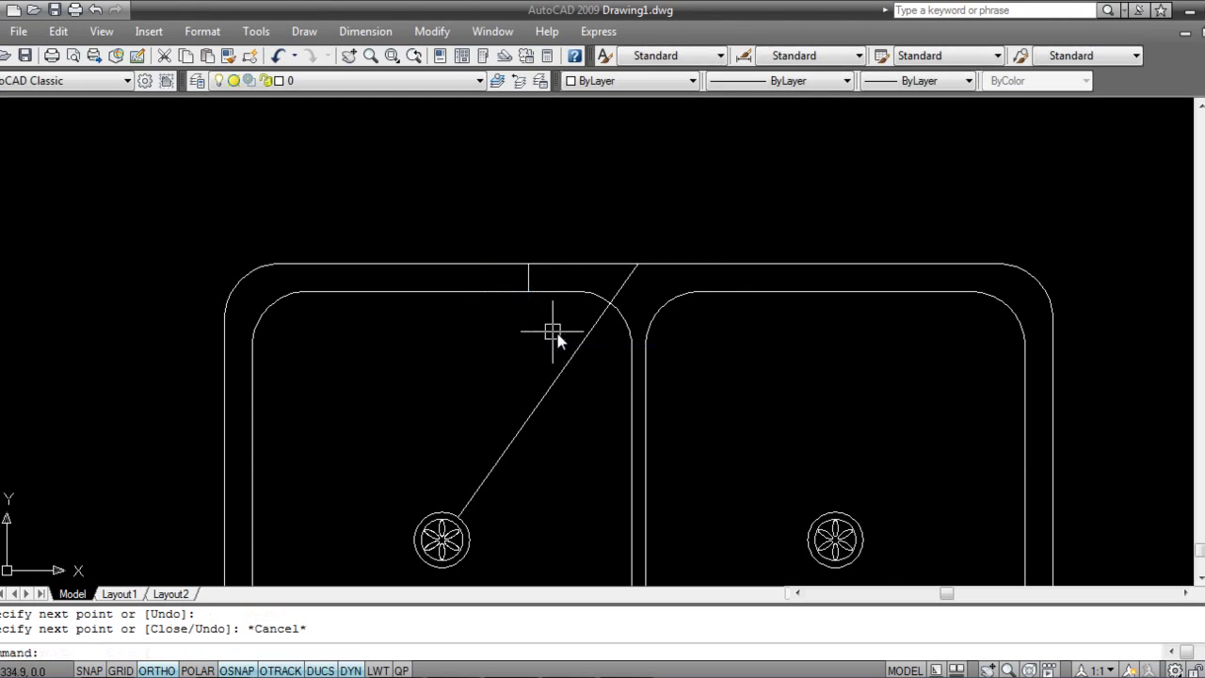
- Draw a line 4 units right from the midpoint of the upper outer edge, continuing down to the second panel's upper edge
type("l")
key("Return")
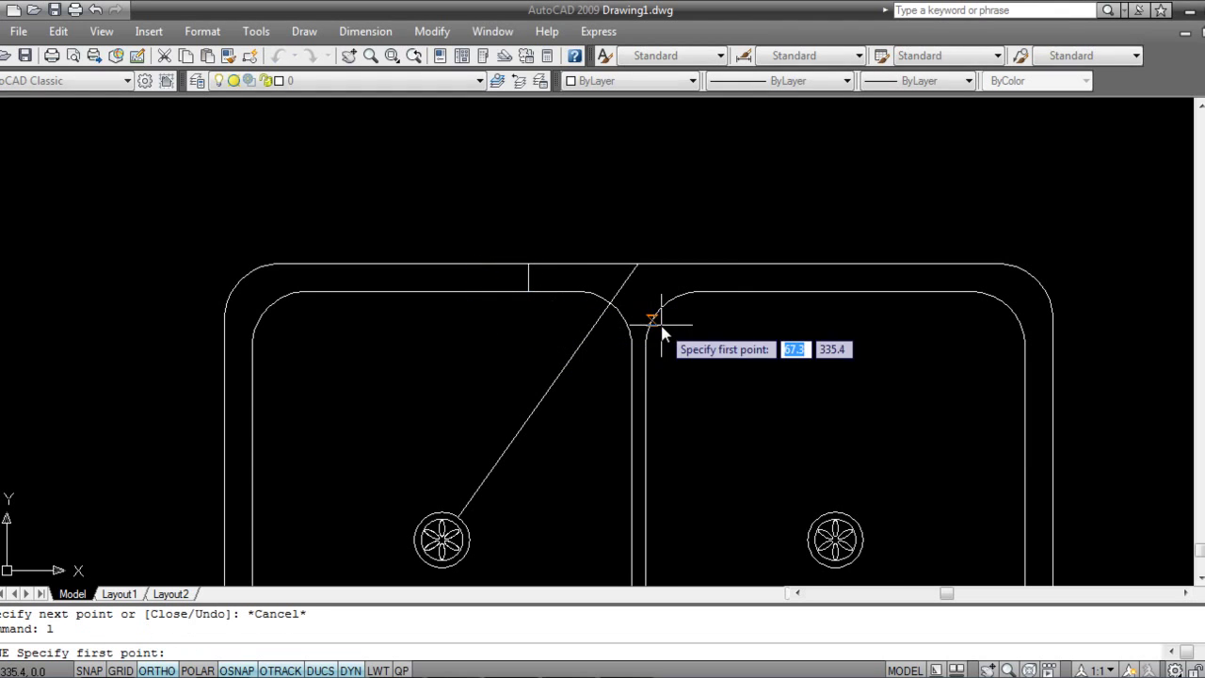
left_click(639, 265)
type("4")
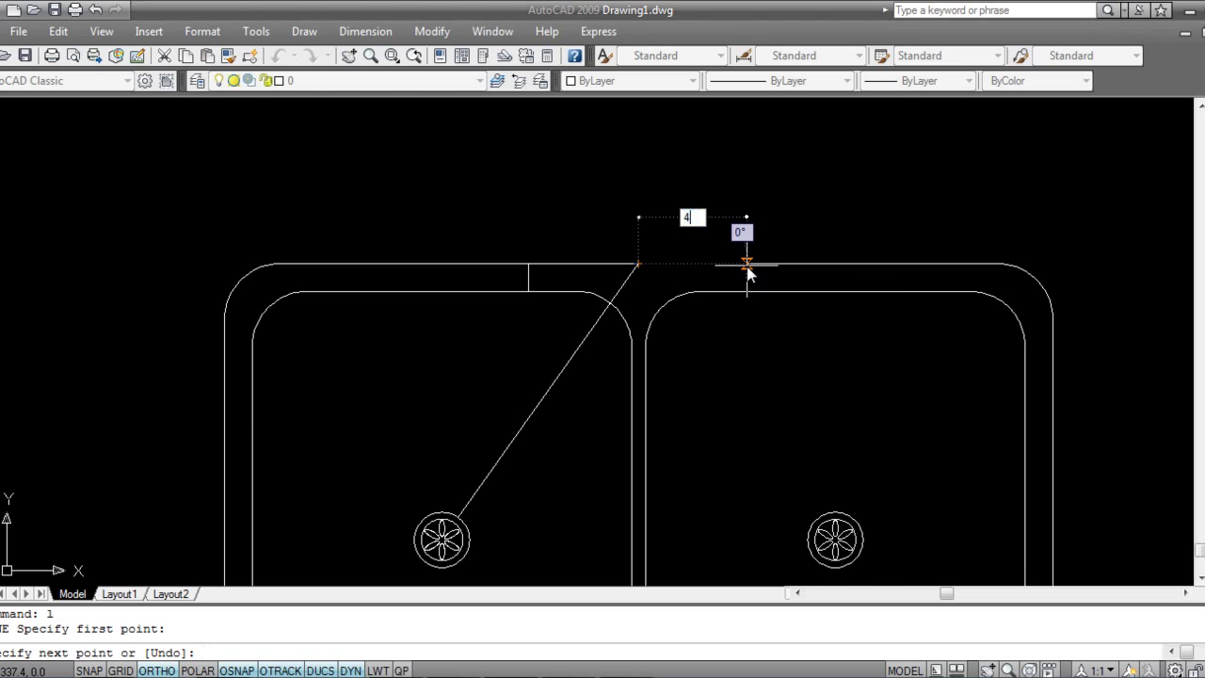
key("Return")
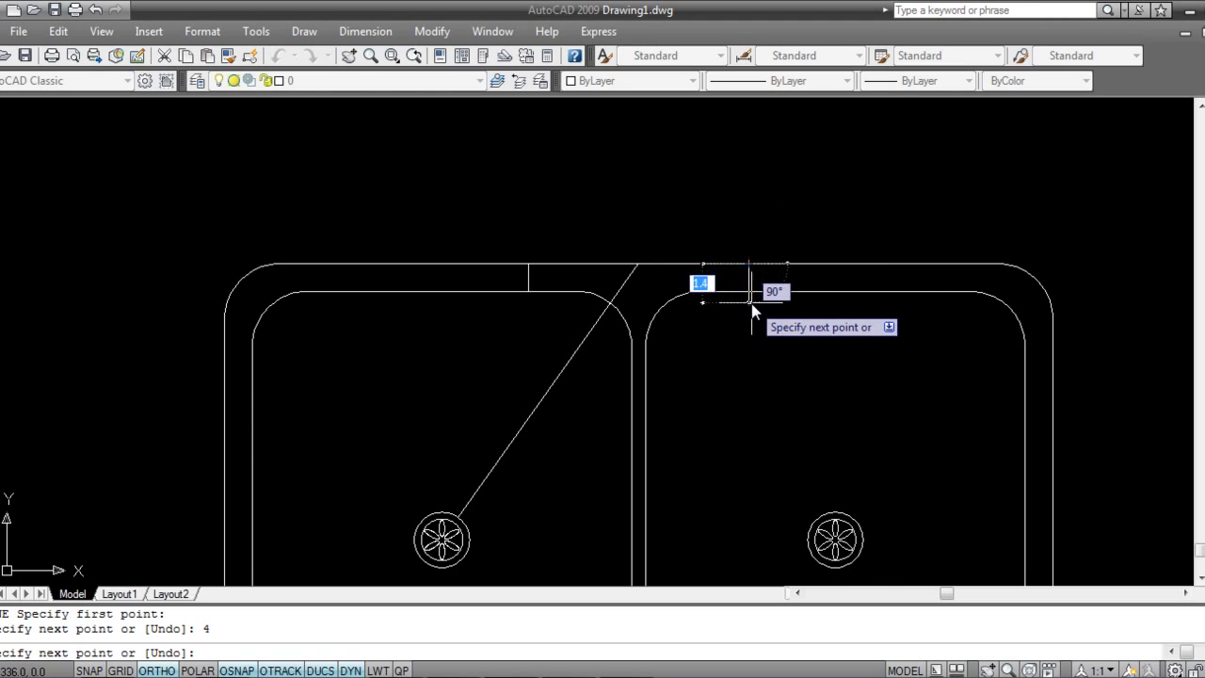
left_click(748, 292)
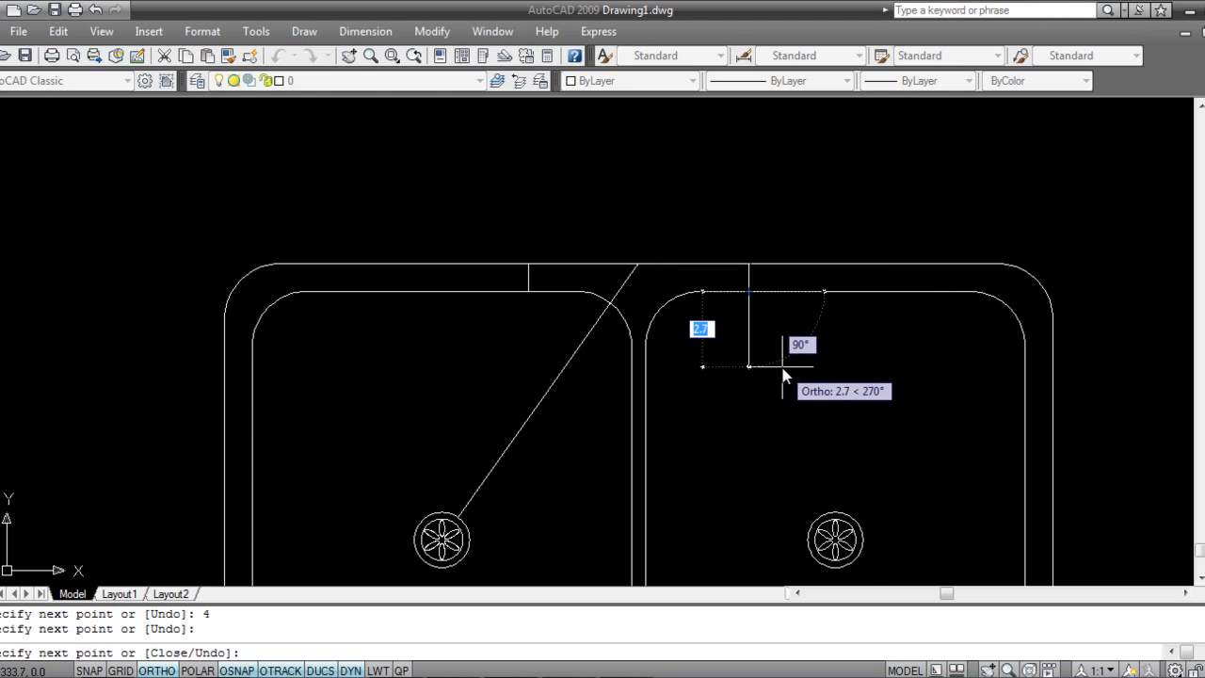
key("Escape")
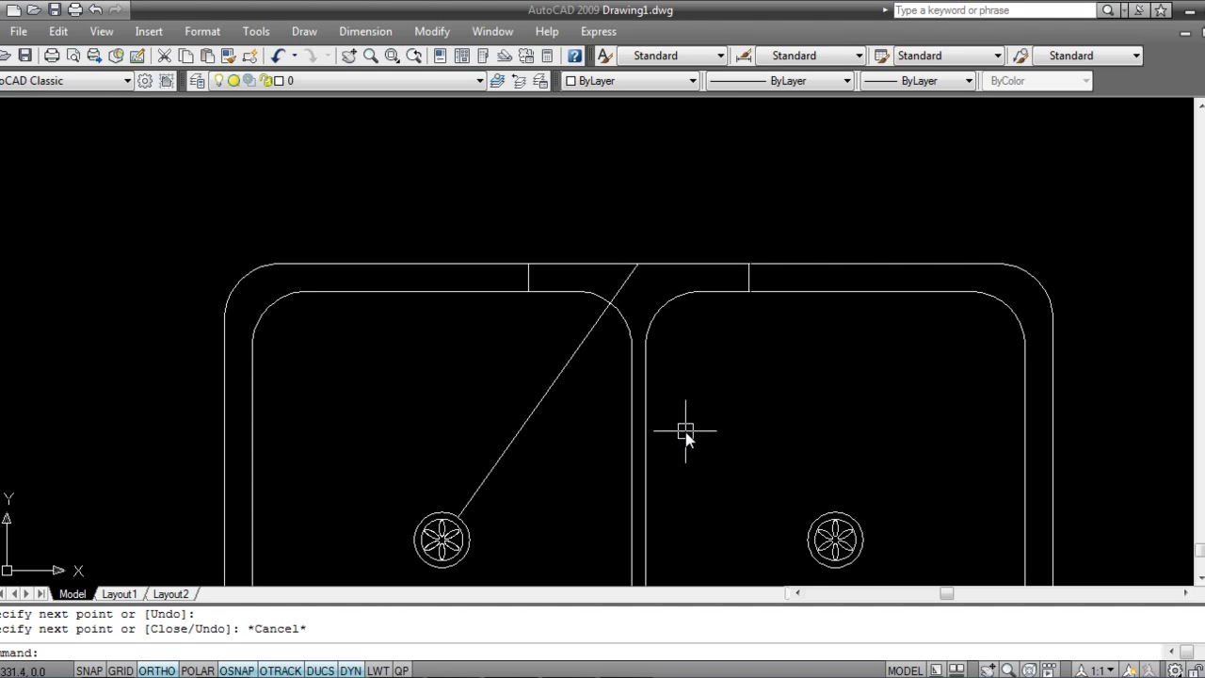
key("Escape")
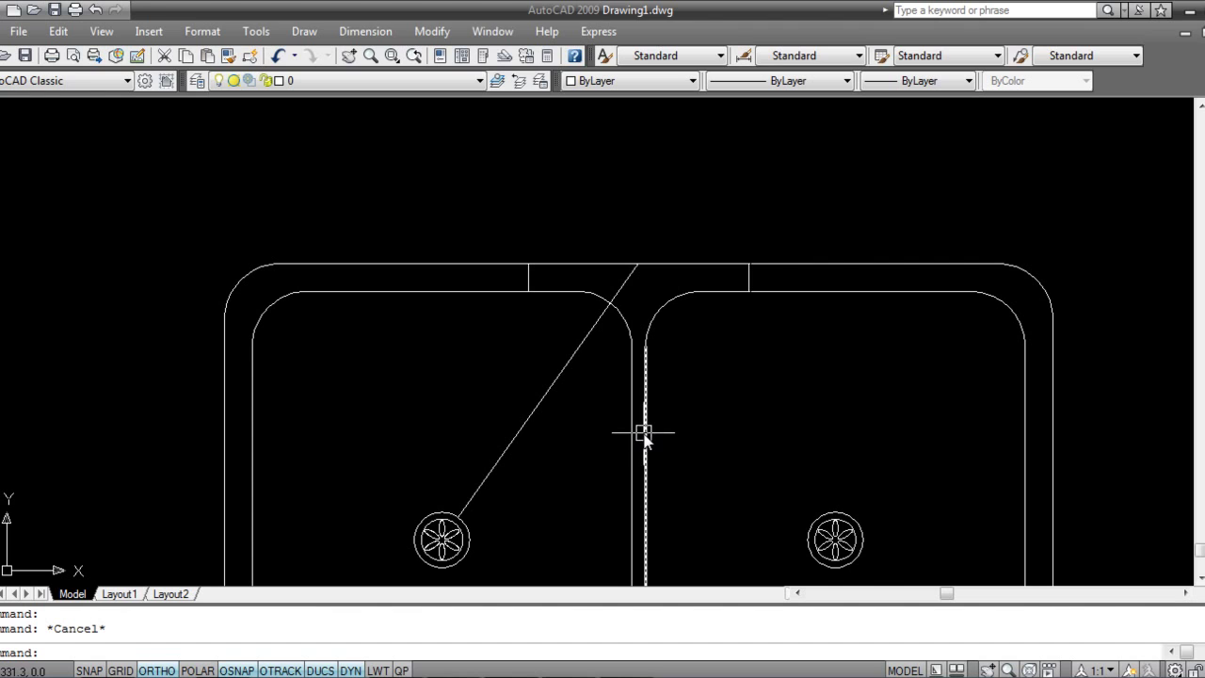
- Offset the diagonal line by 0.25 to both sides
type("o")
key("Return")
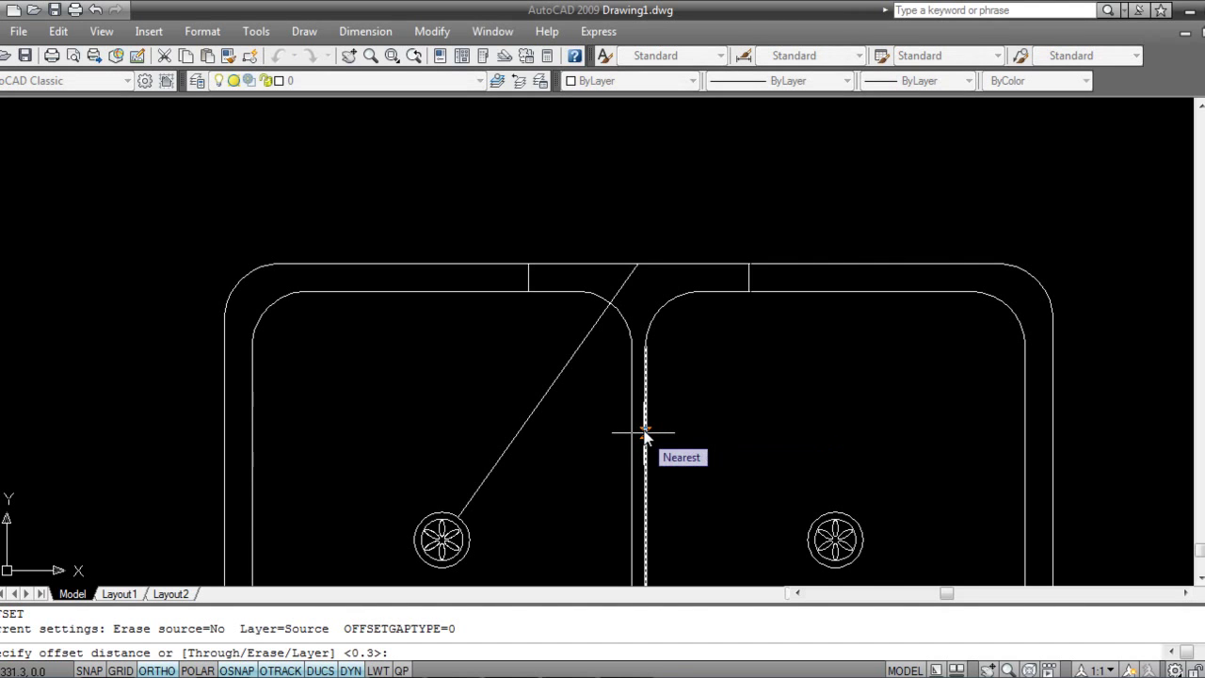
type(".25")
key("Return")
left_click(544, 395)
left_click(570, 343)
scroll(541, 397, "up", 4)
left_click(530, 384)
left_click(566, 403)
scroll(659, 336, "down", 5)
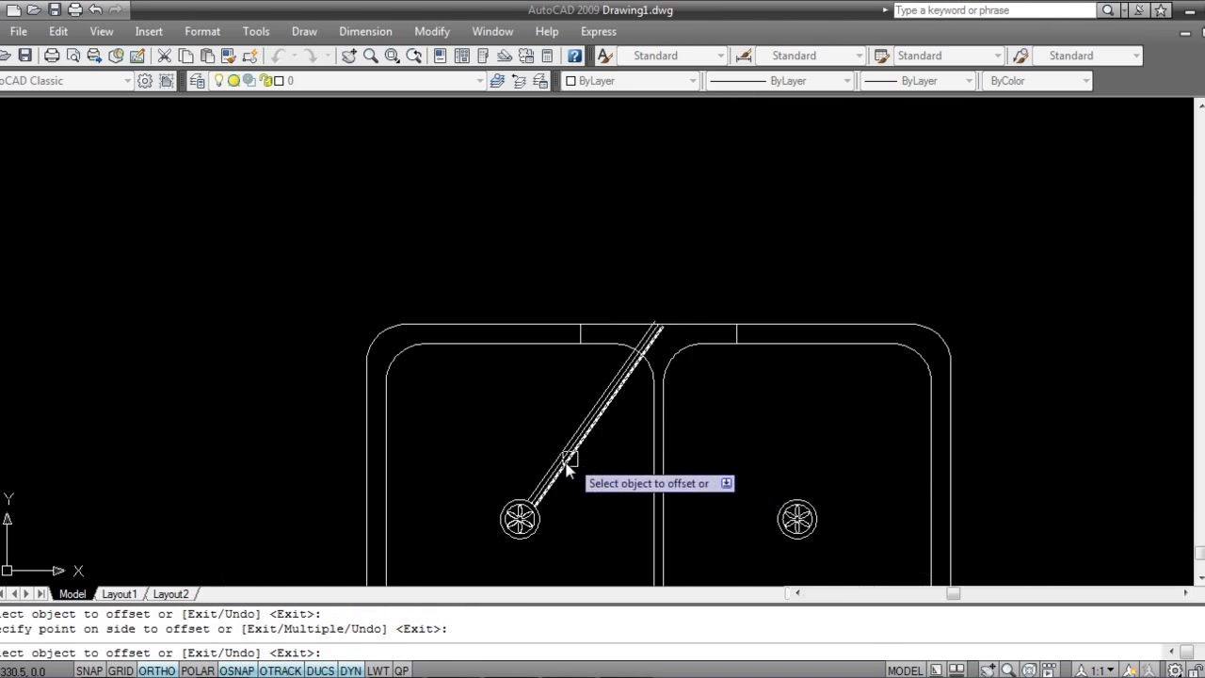
scroll(603, 461, "down", 4)
scroll(588, 445, "up", 4)
scroll(588, 444, "up", 2)
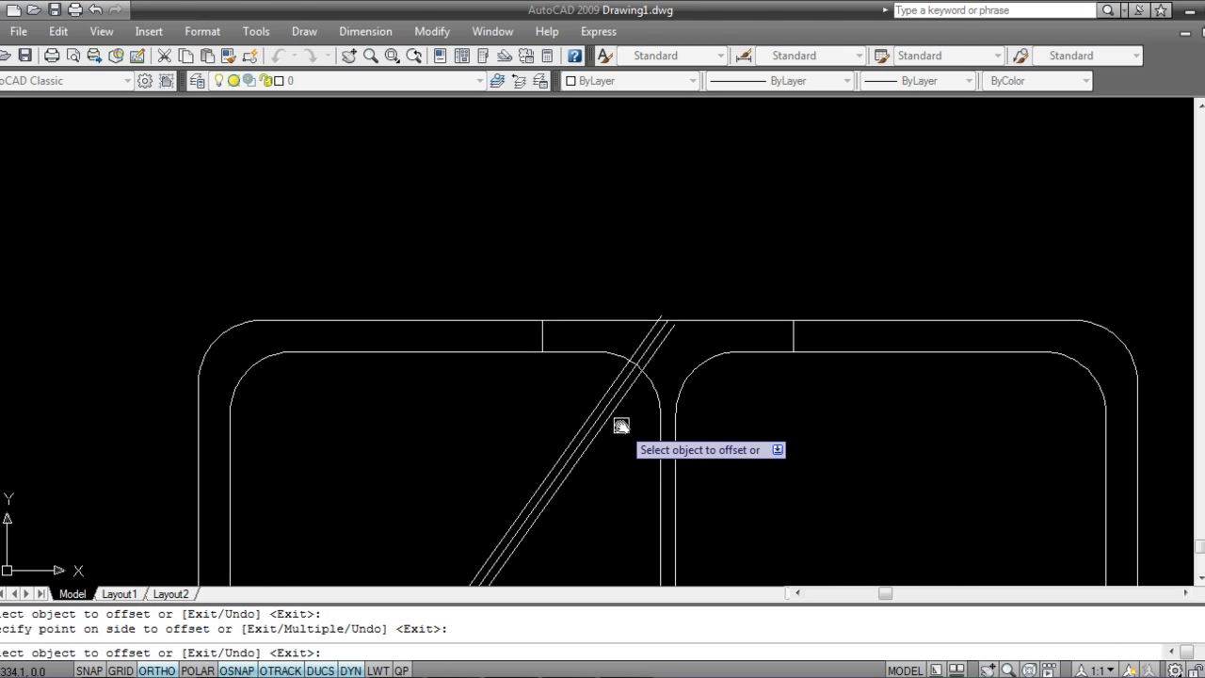
- Draw a radius-1 circle centred on the upper end of the short vertical line above the first panel
type("c")
key("Return")
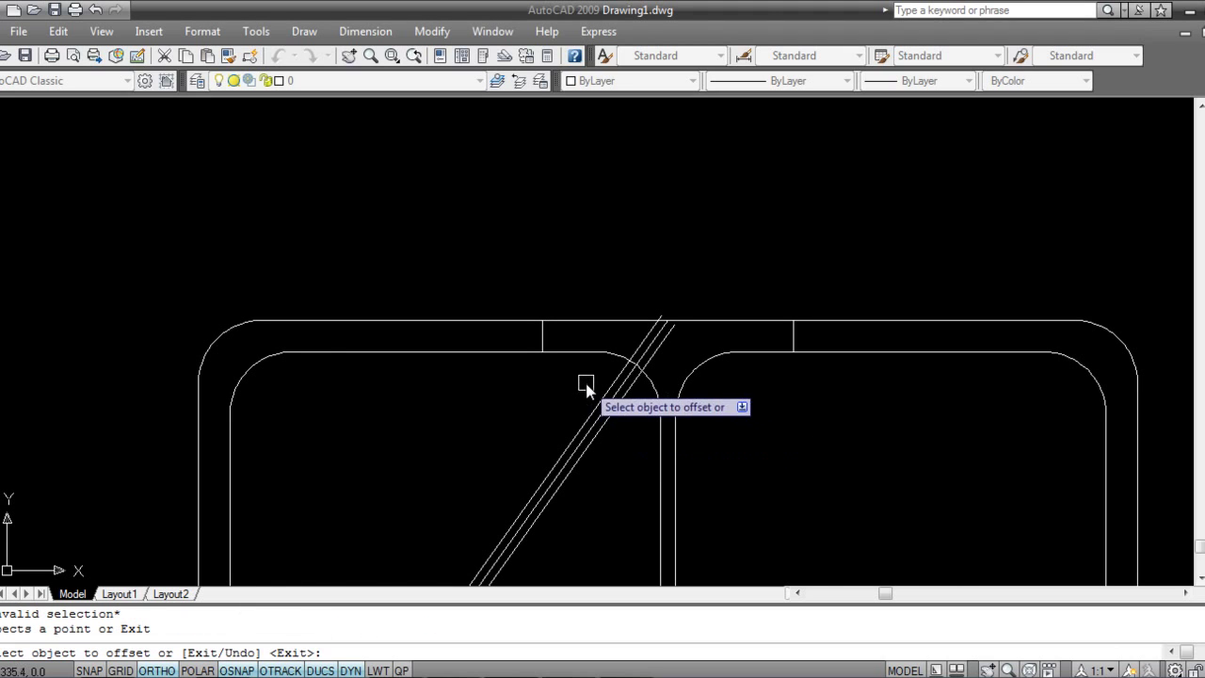
key("Escape")
type("c")
key("Return")
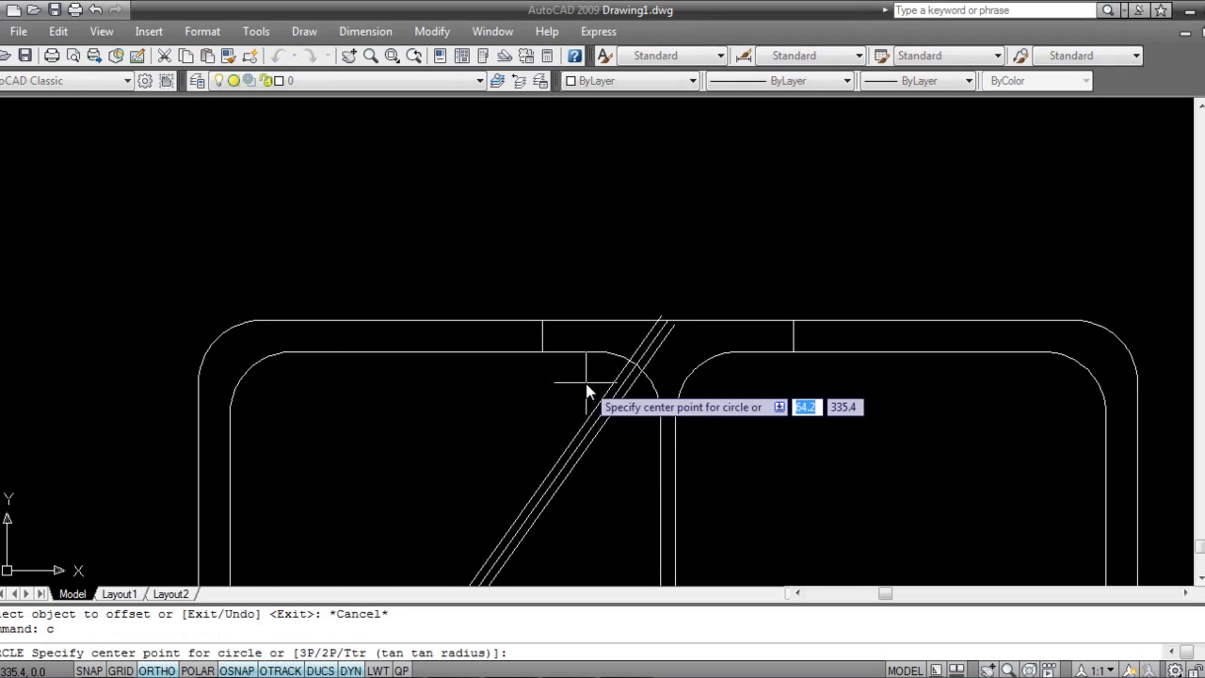
left_click(560, 351)
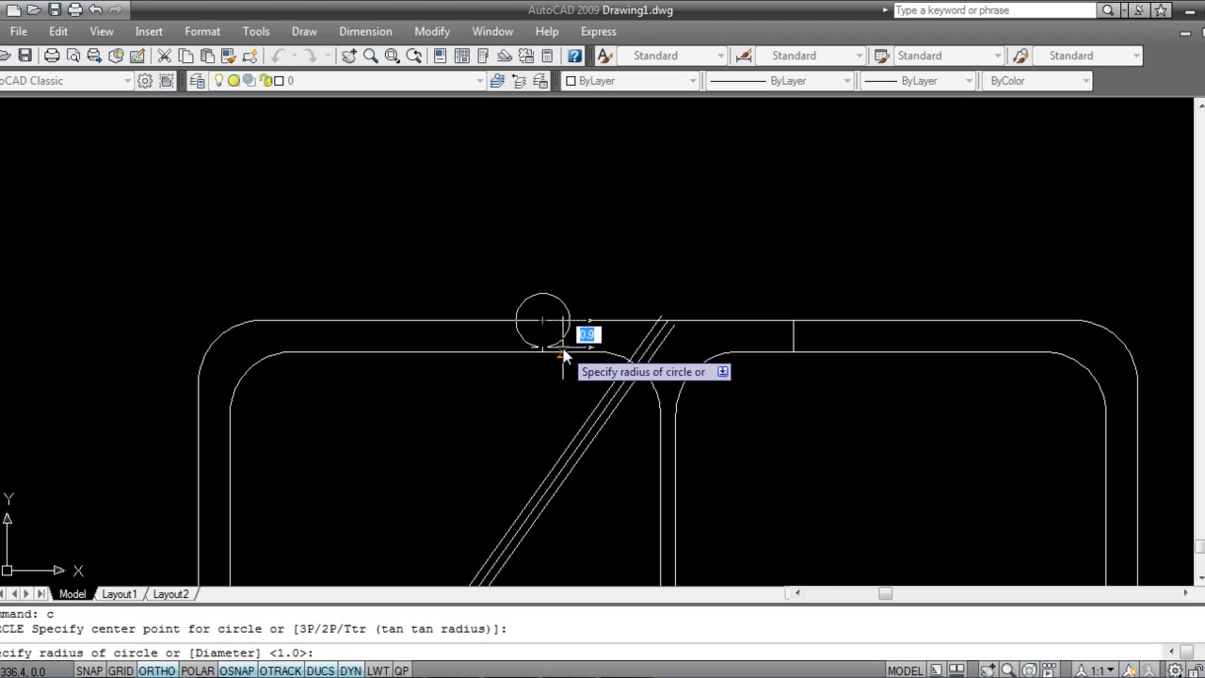
type("1")
key("Return")
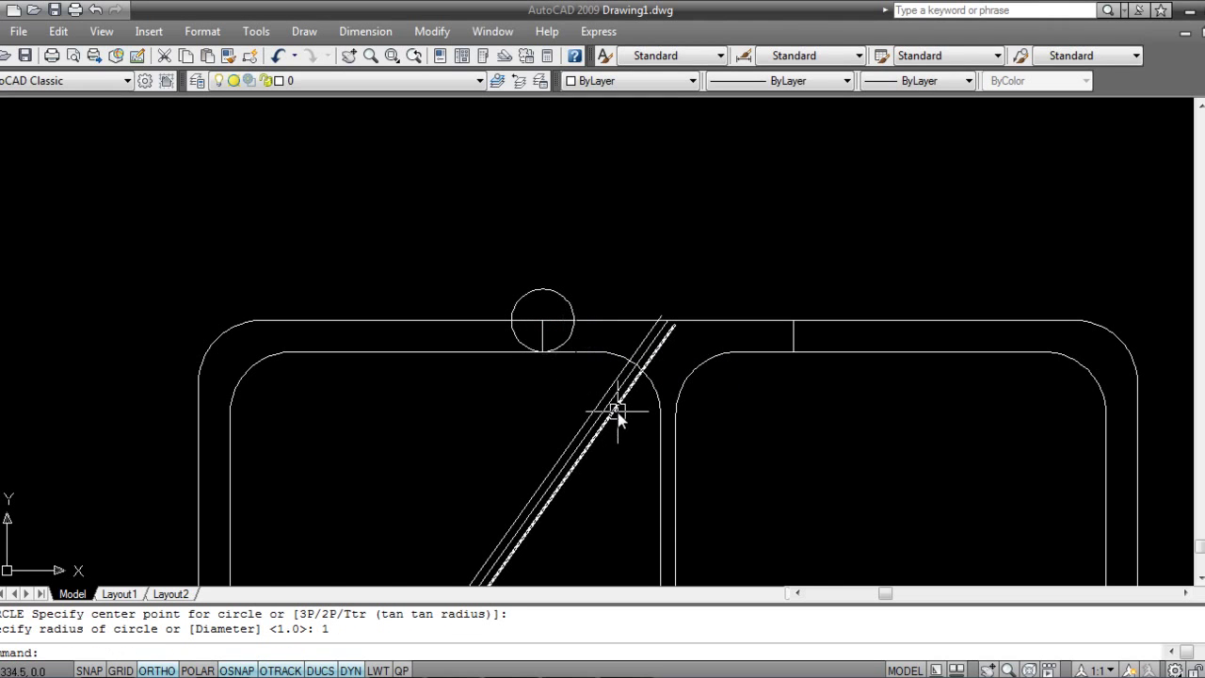
- Draw a radius-1 circle centred on the upper end of the short vertical line above the second panel
type("c")
key("Return")
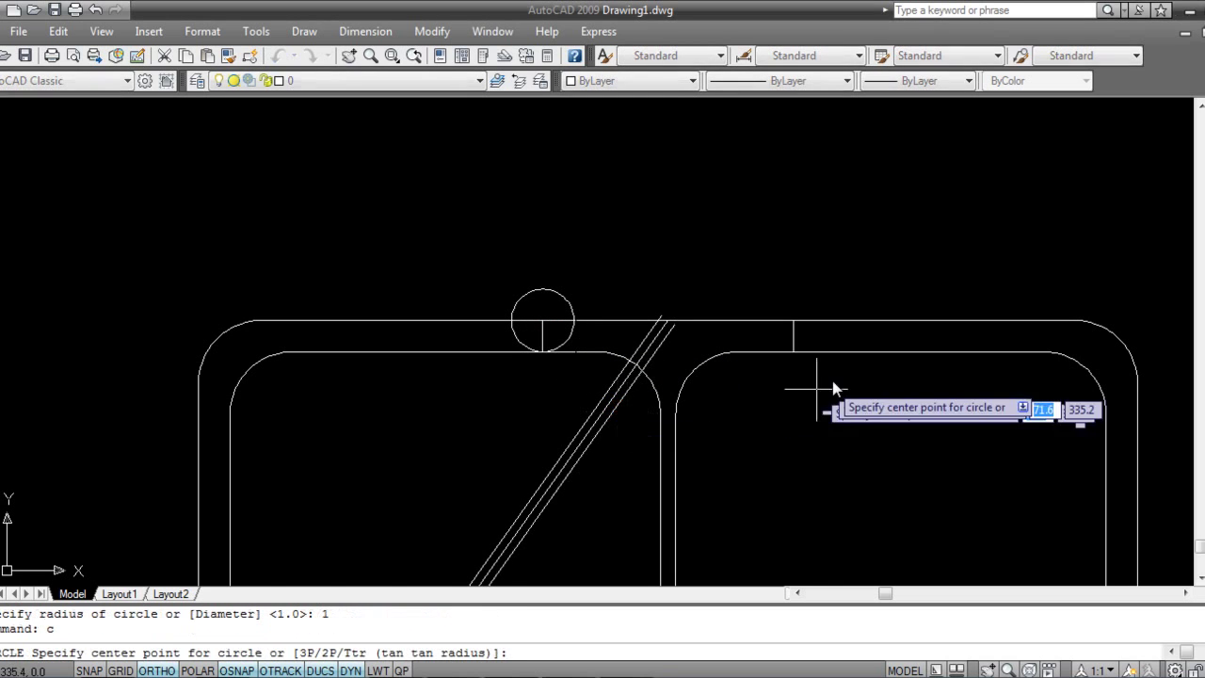
left_click(793, 323)
type("1")
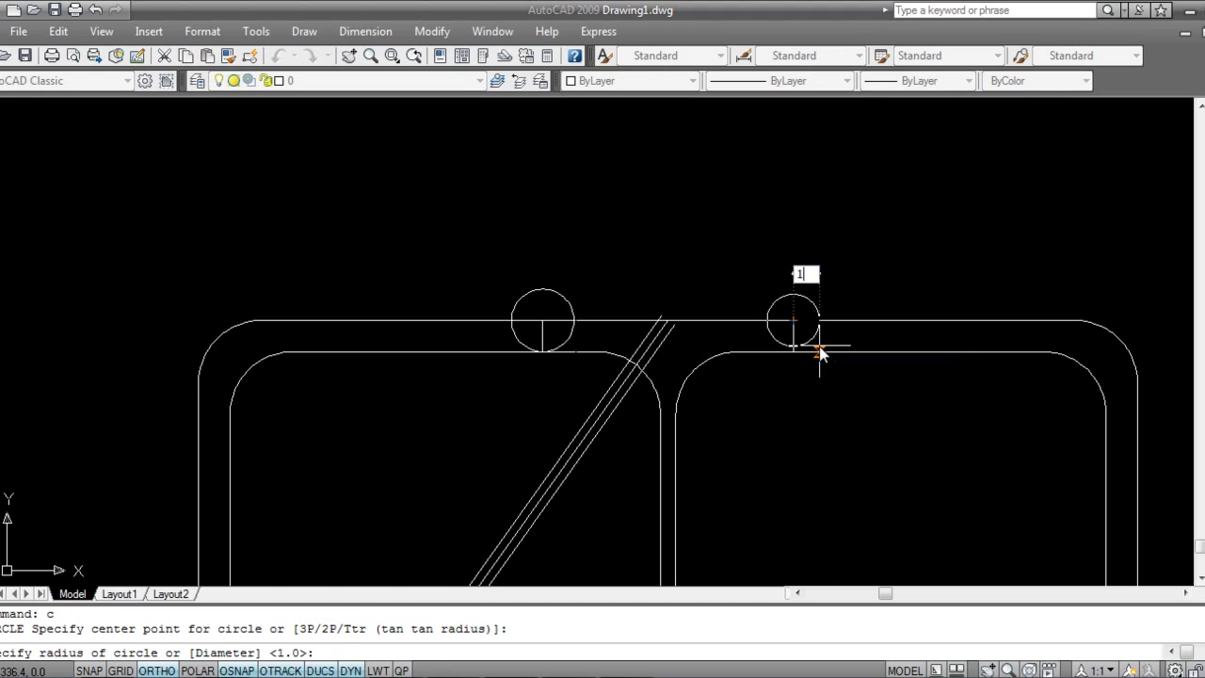
key("Return")
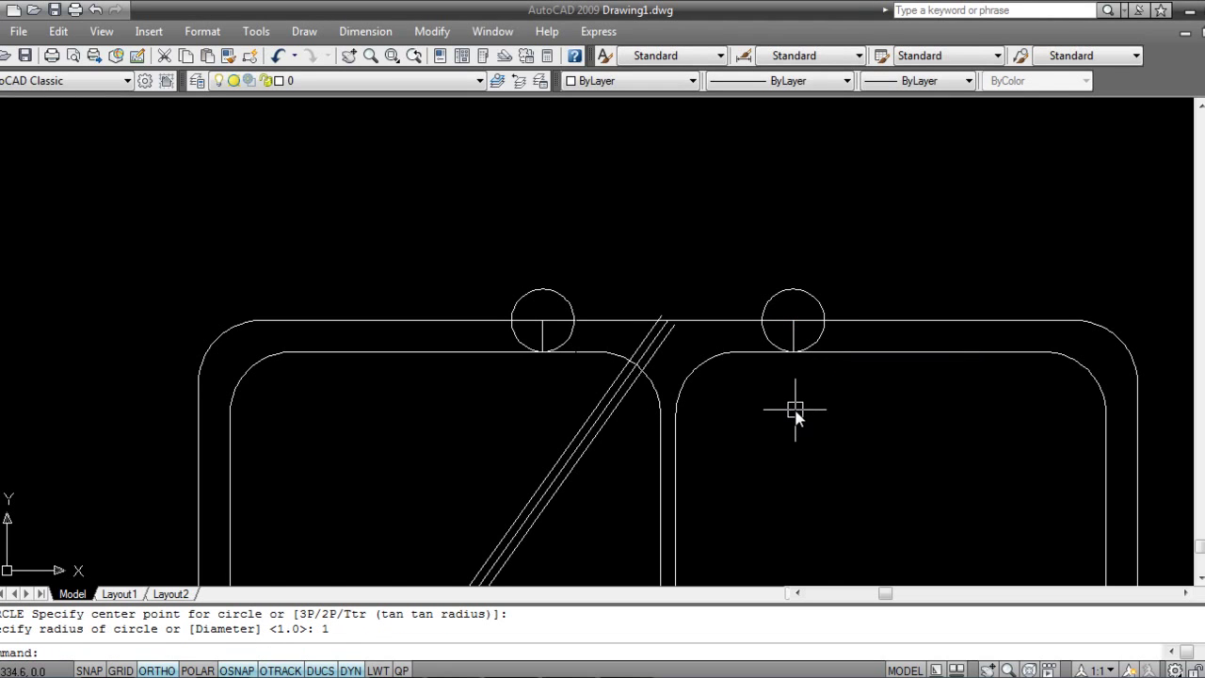
- Move both circles straight up by one radius, from the second circle's centre to its upper quadrant
scroll(598, 415, "up", 2)
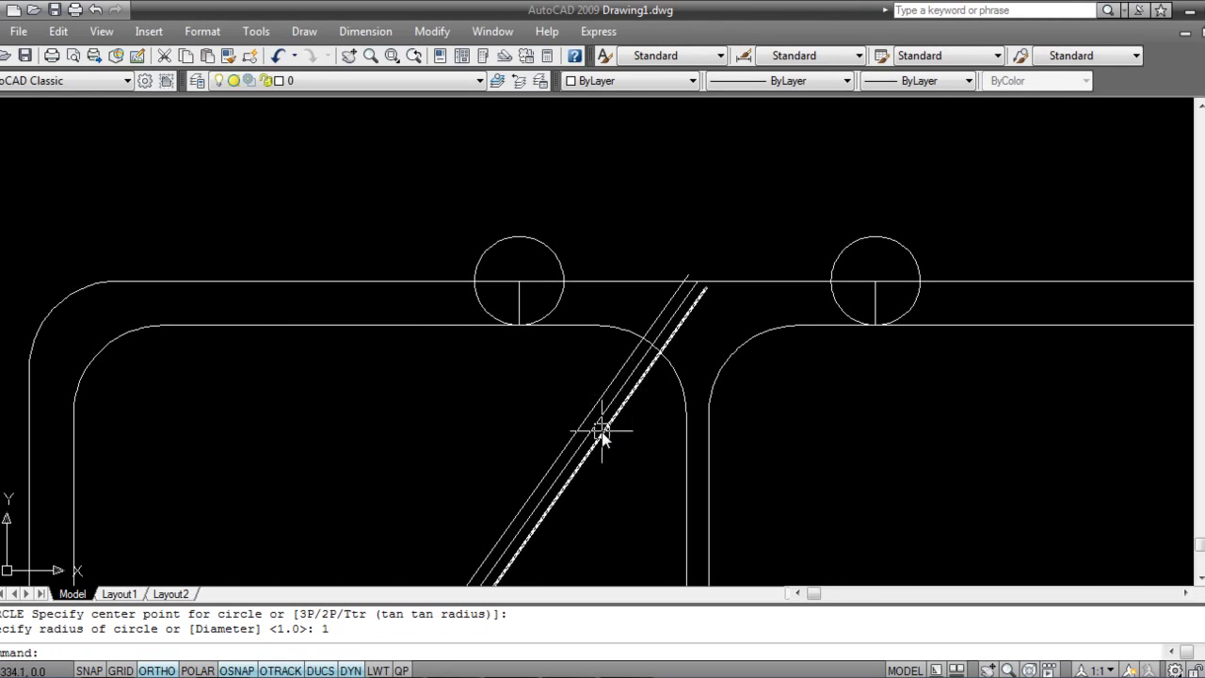
type("e")
key("Return")
left_click(551, 315)
left_click(834, 295)
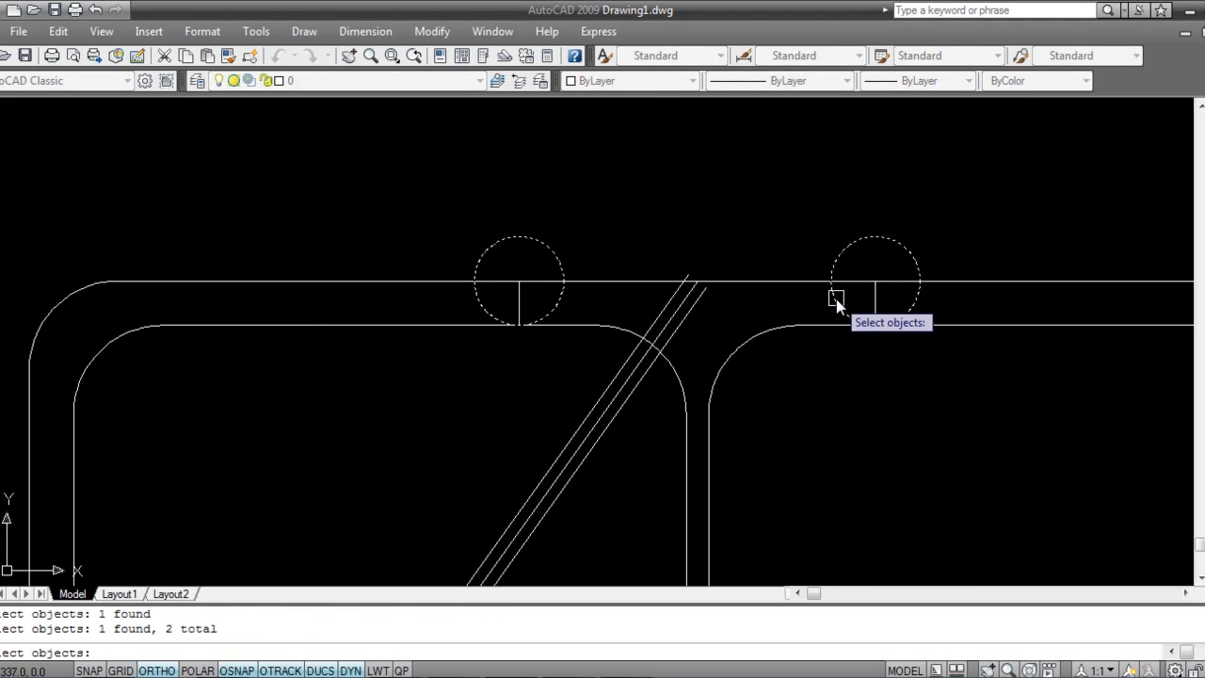
key("Return")
left_click(875, 280)
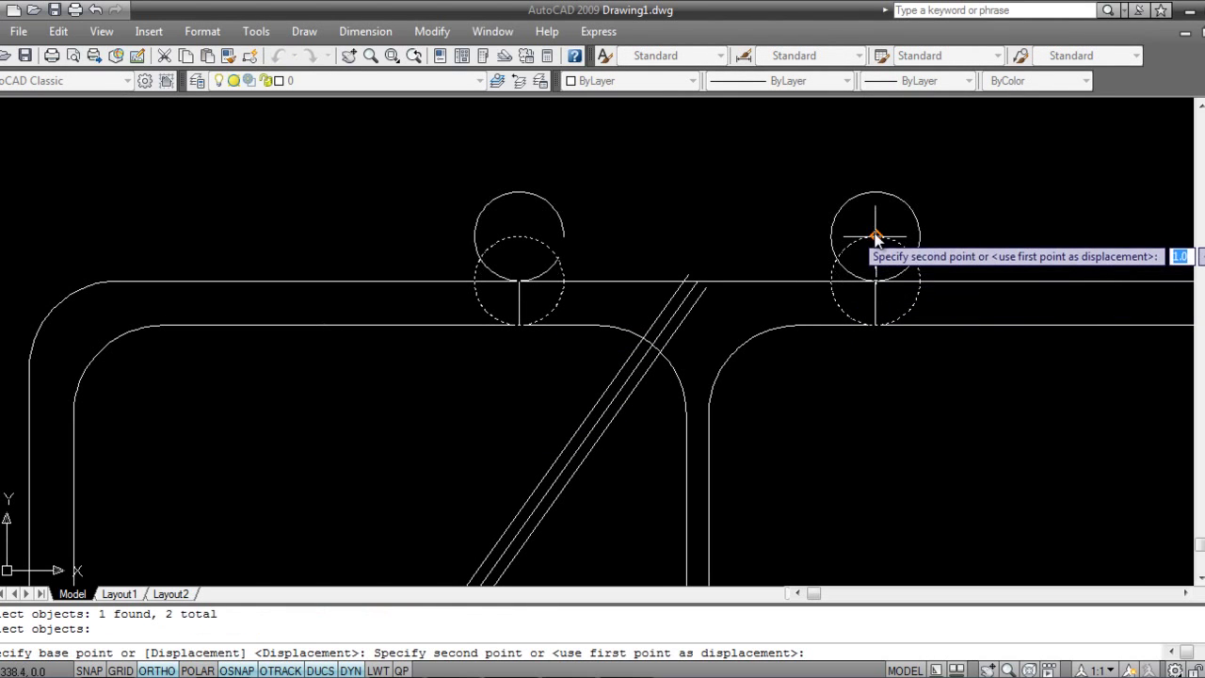
left_click(876, 236)
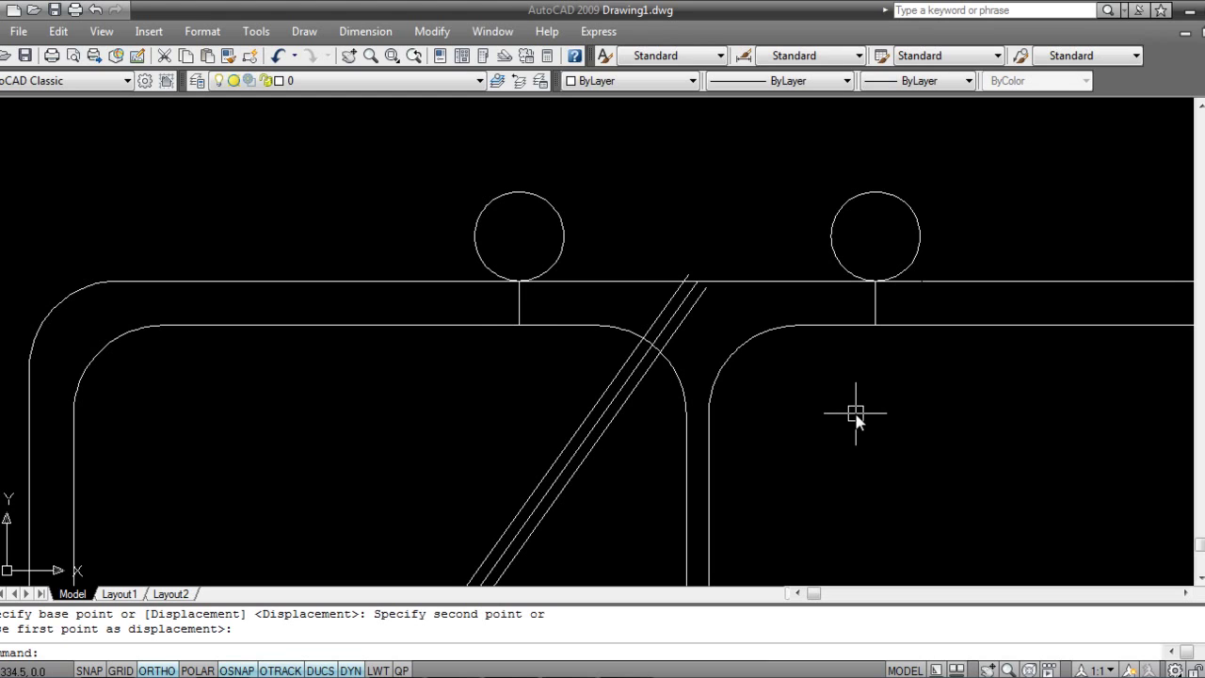
- Move both circles slightly further up, leaving a small gap between them and the frame's upper outer edge
type("m")
key("Return")
left_click(937, 243)
left_click(540, 194)
key("Return")
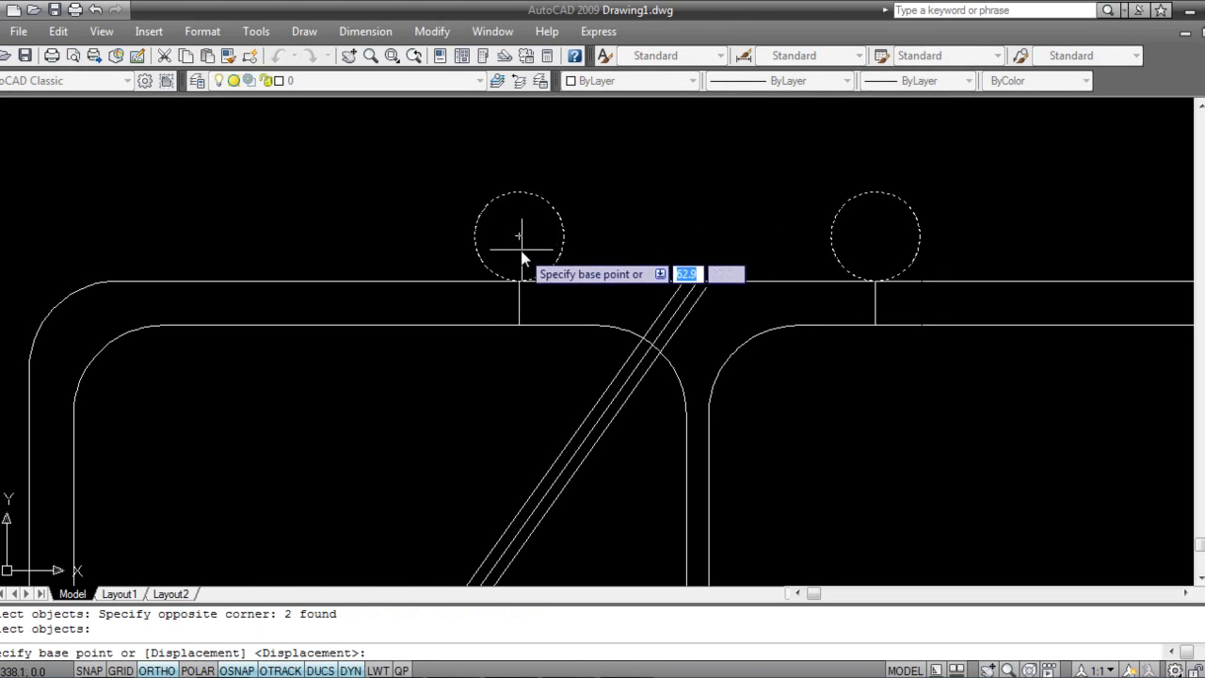
left_click(556, 267)
left_click(541, 247)
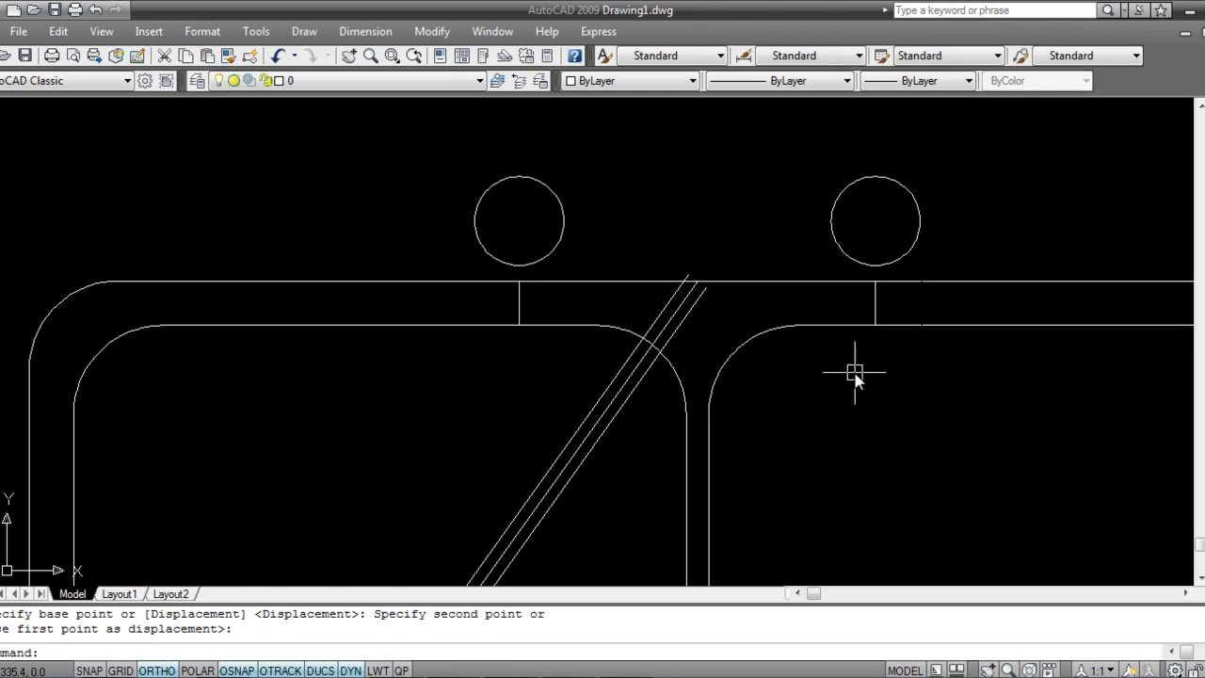
- Offset both circles inward by 0.25
type("o")
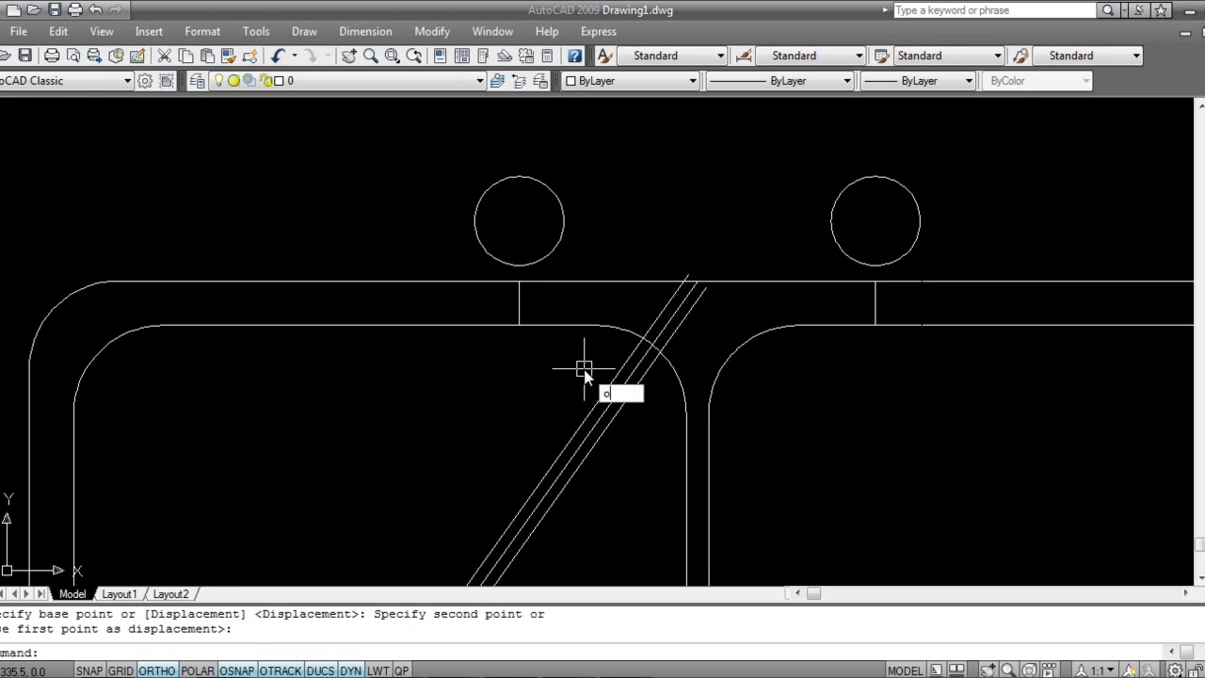
key("Return")
type(".2")
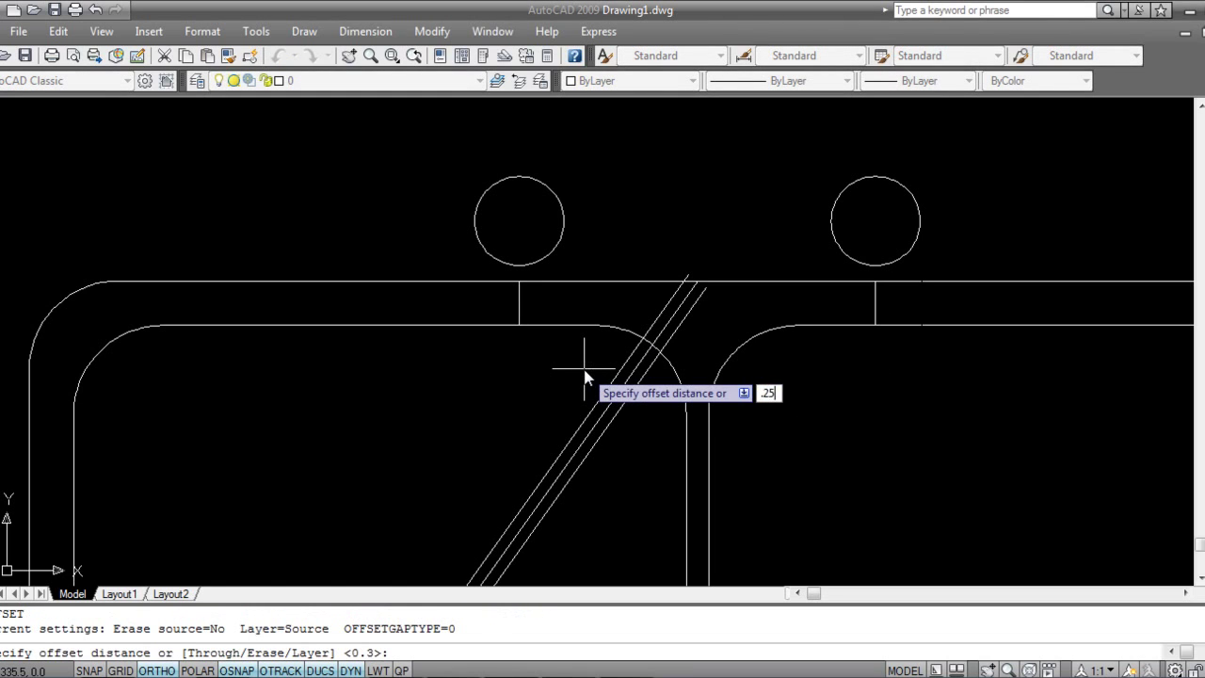
type("5")
key("Return")
left_click(536, 262)
left_click(531, 240)
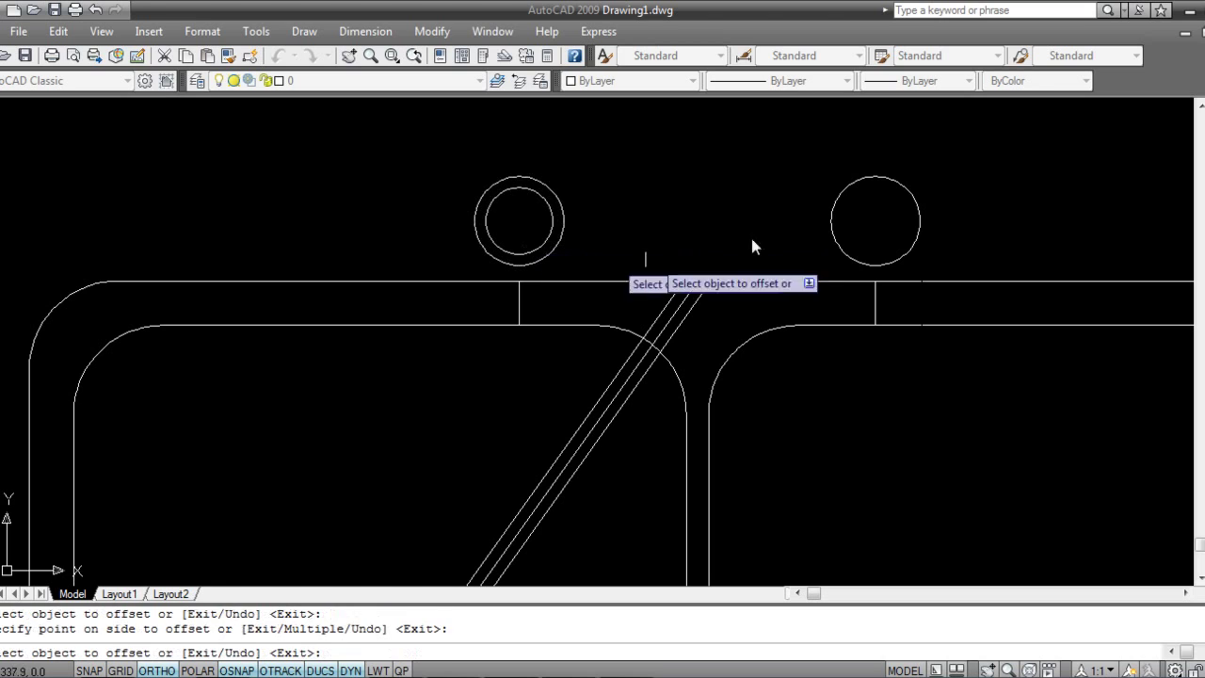
left_click(832, 224)
left_click(864, 238)
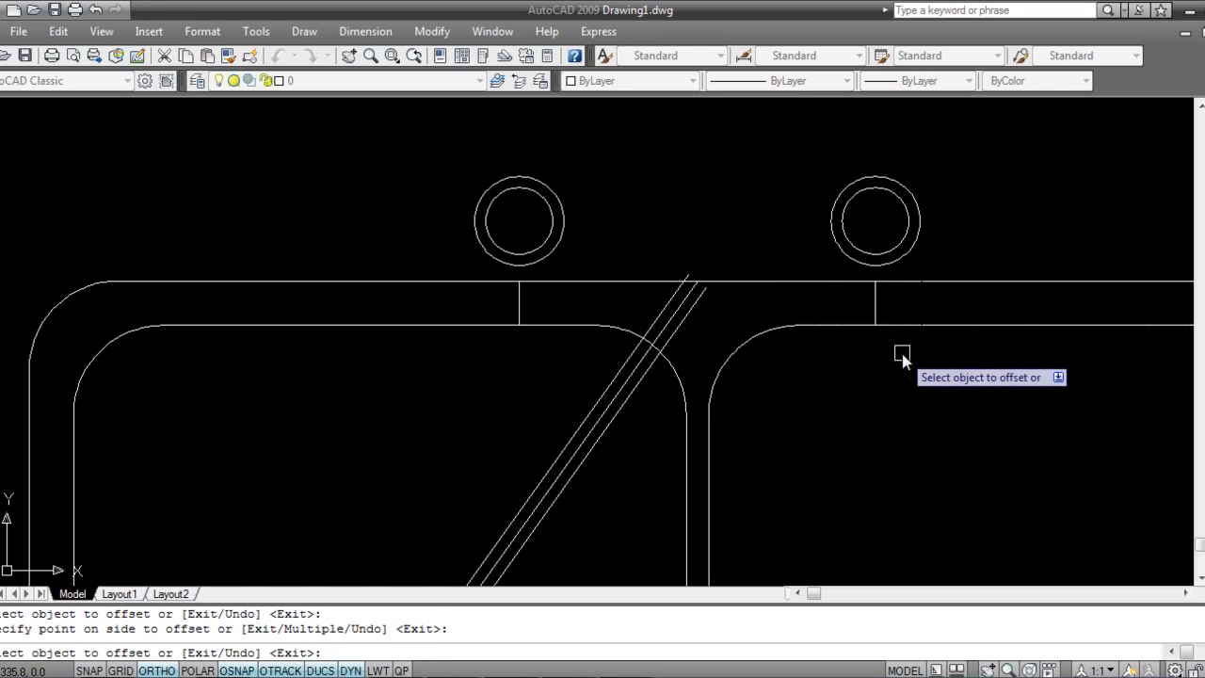
left_click(802, 350)
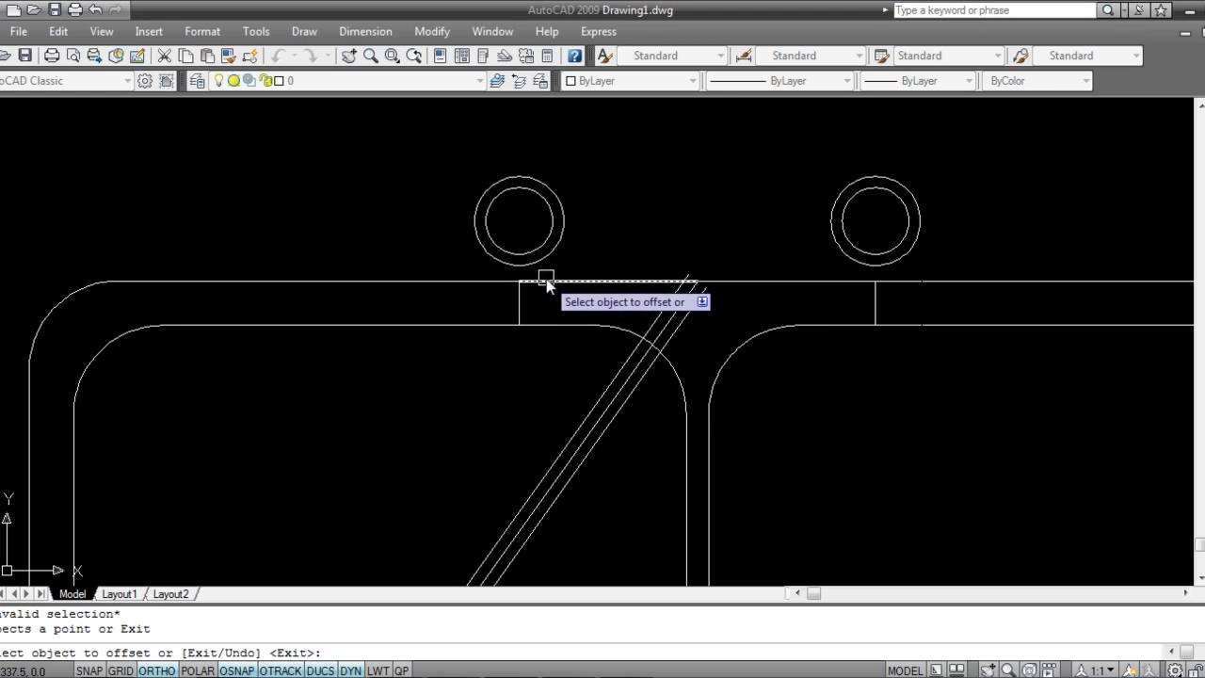
key("Escape")
- Draw a horizontal line joining the upper quadrants of the two outer circles
type("l")
key("Return")
left_click(520, 176)
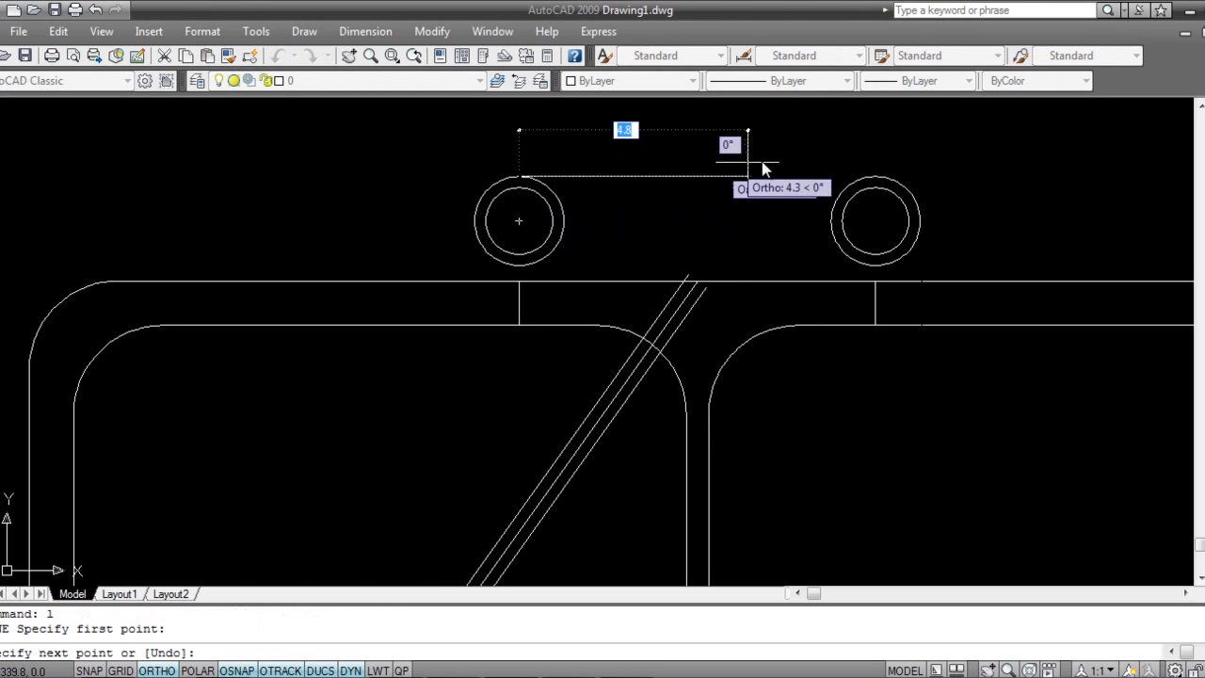
left_click(874, 179)
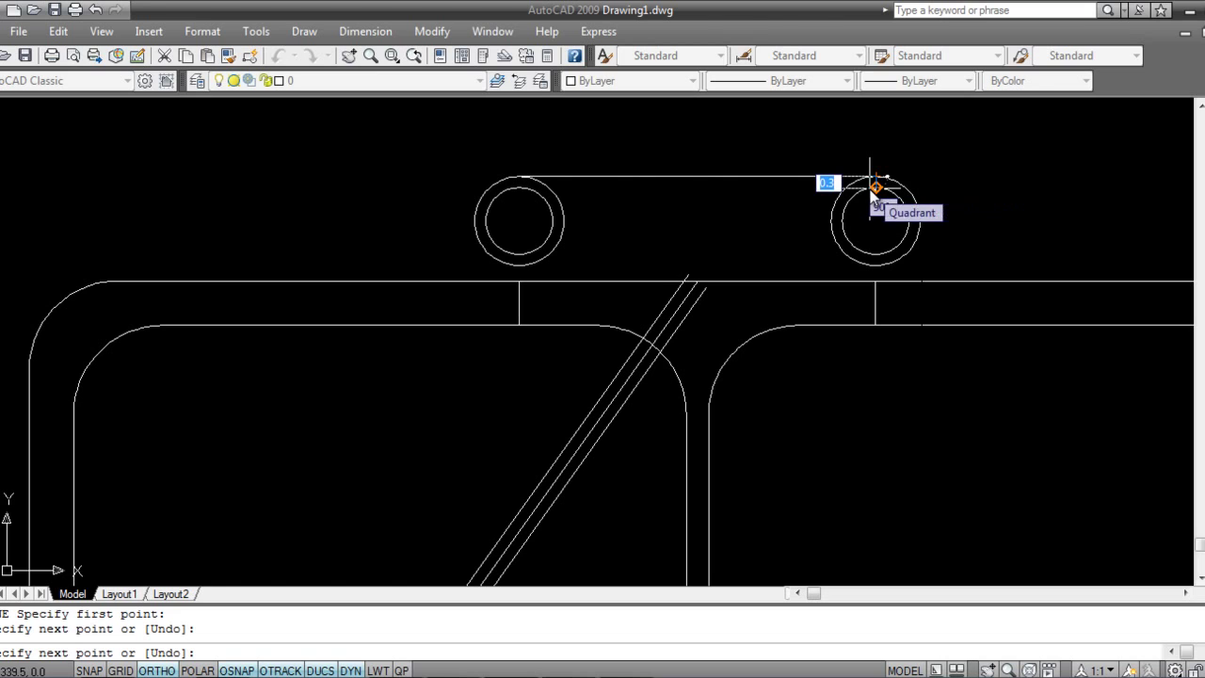
key("Escape")
- Draw a horizontal line joining the lower quadrants of the two outer circles
type("l")
key("Return")
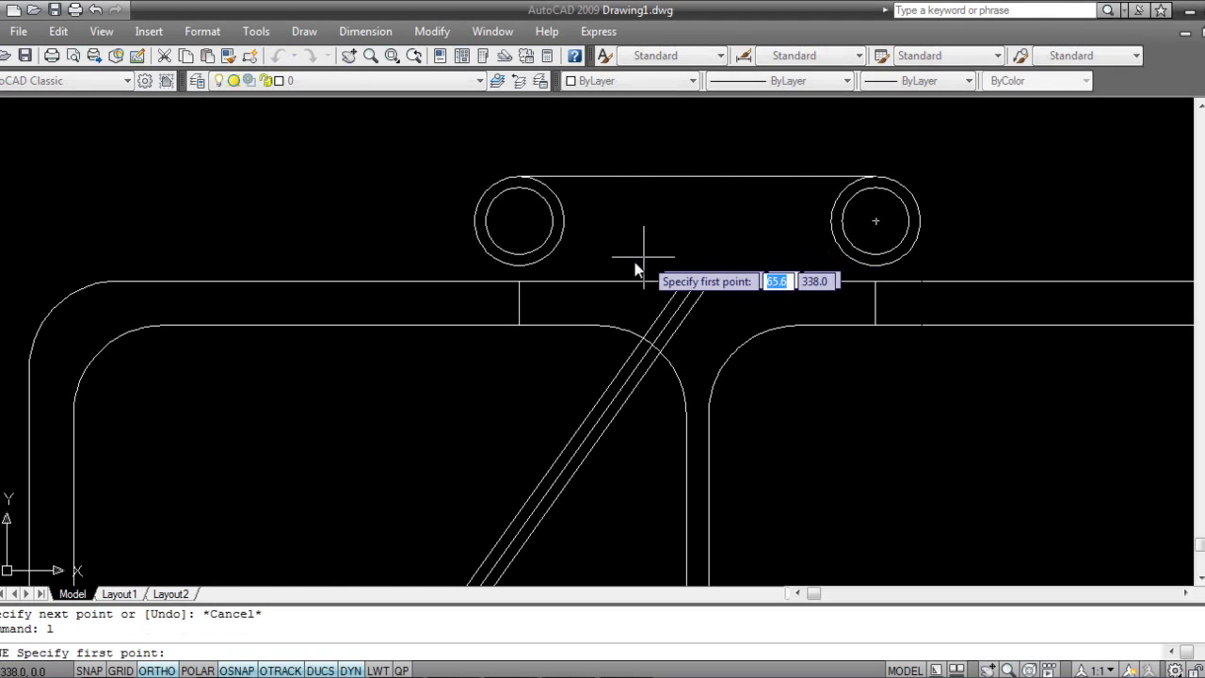
left_click(518, 265)
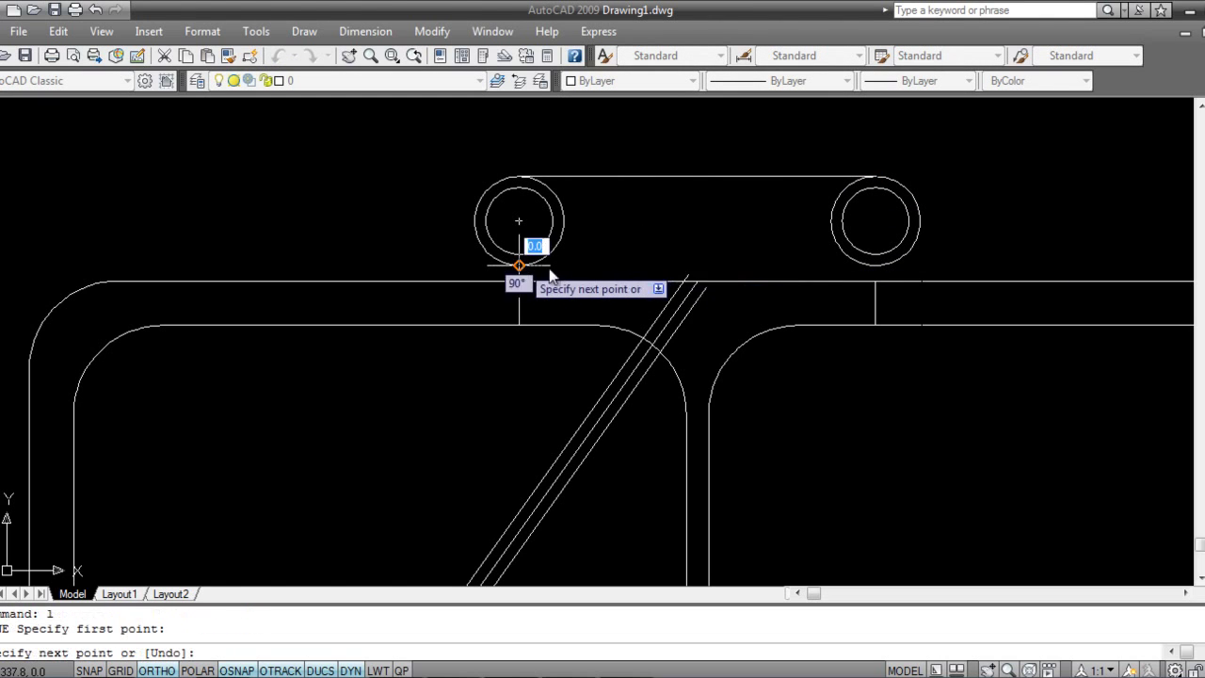
left_click(876, 266)
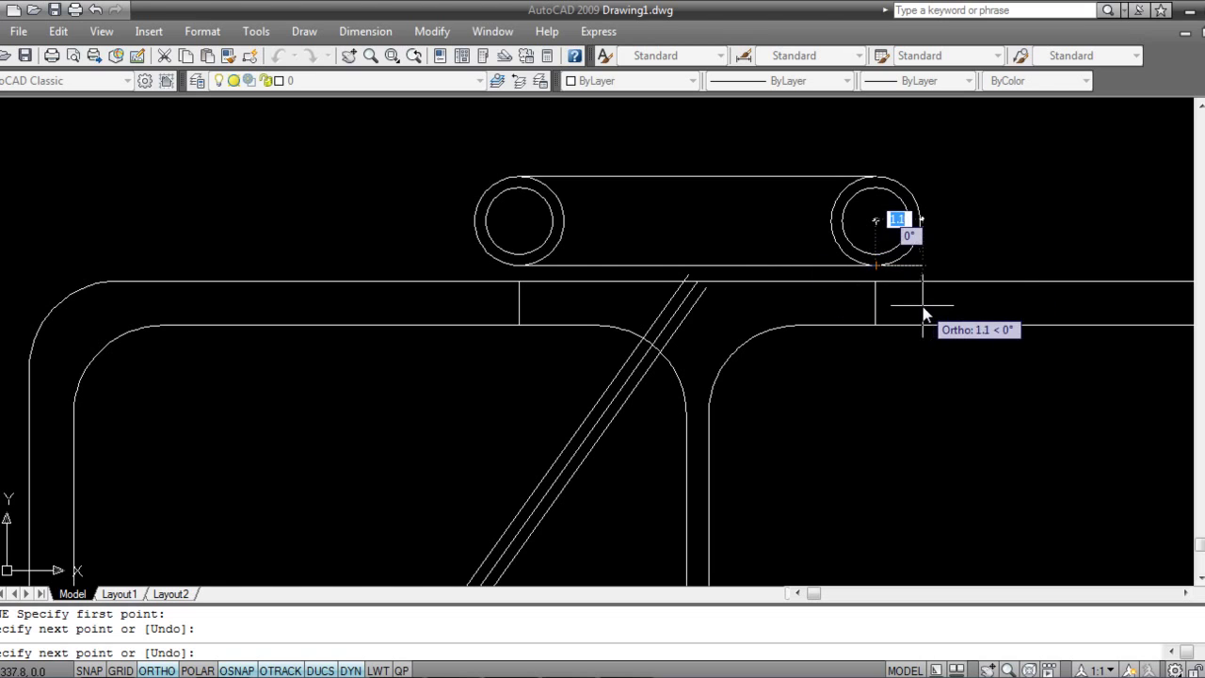
key("Return")
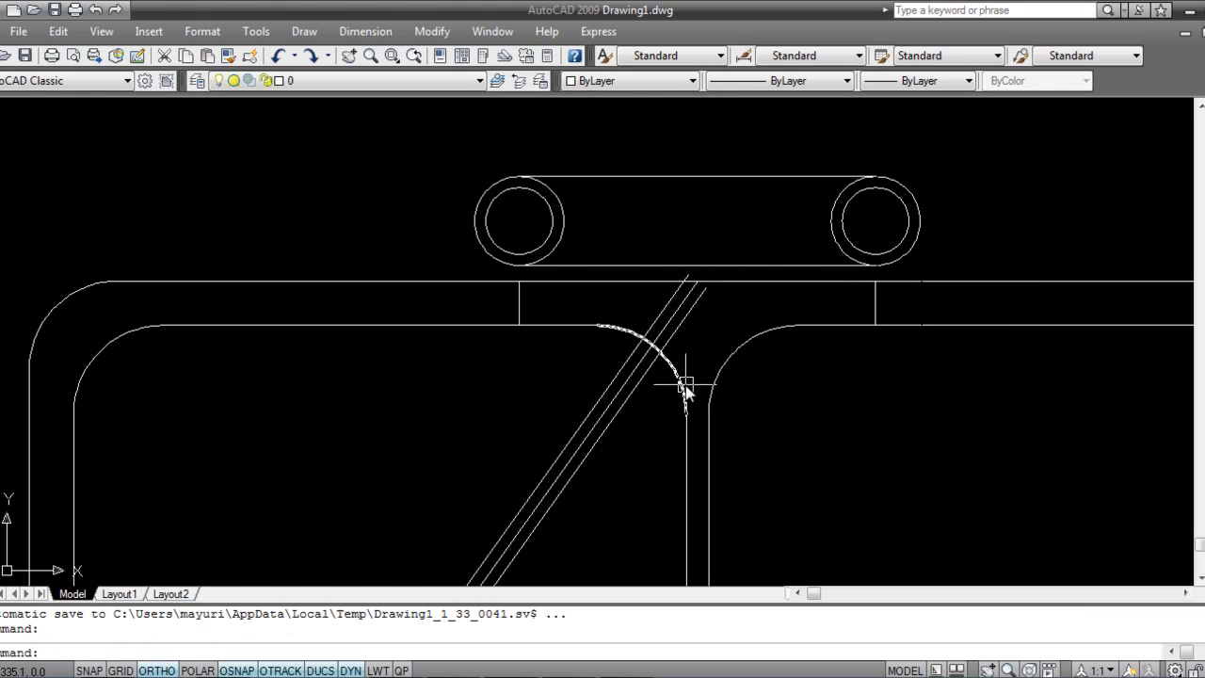
- Move the three diagonal spout lines about 1.2 units at about 78°, with ortho off, so their upper ends lie between the two connecting lines
mouse_move(668, 395)
middle_mouse_down()
mouse_move(740, 398)
mouse_move(745, 411)
middle_mouse_up()
scroll(745, 411, "down", 2)
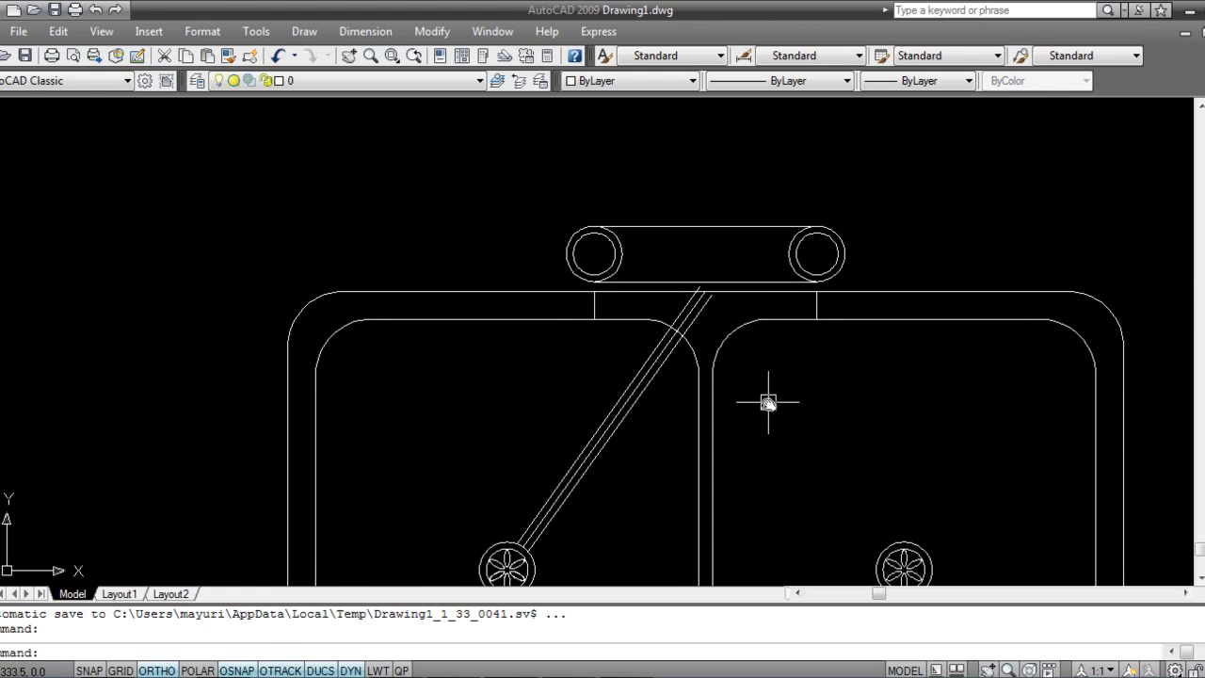
type("m")
key("Return")
left_click(632, 478)
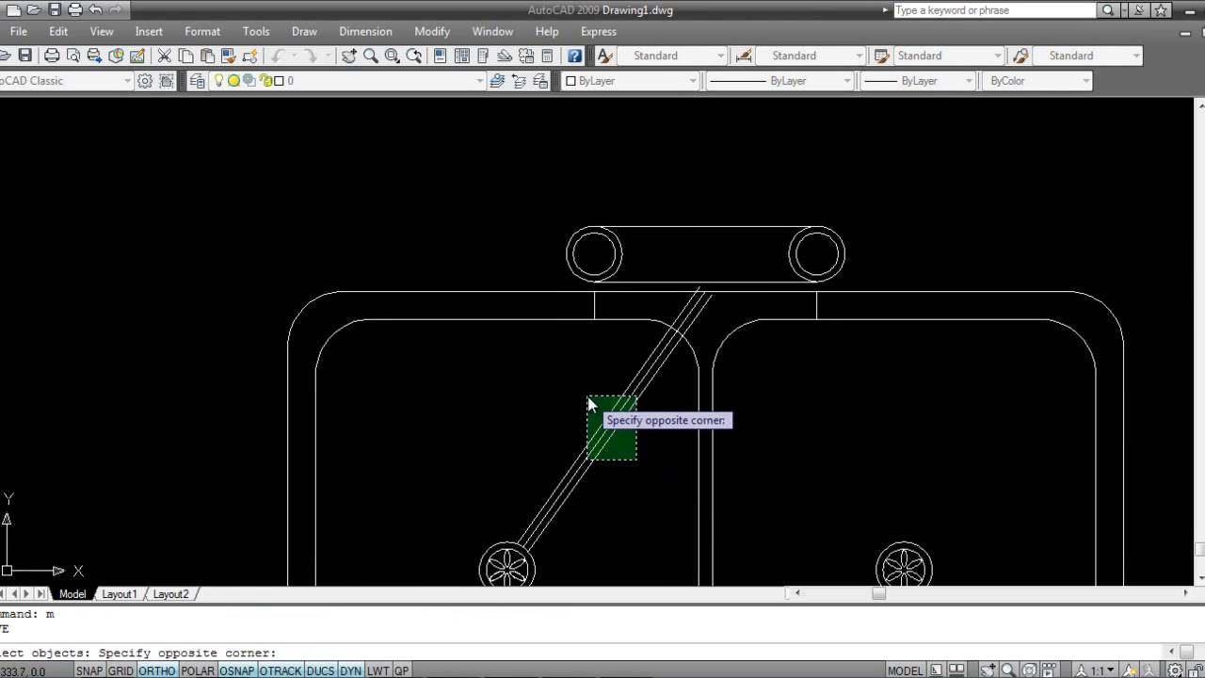
left_click(588, 399)
key("Return")
left_click(707, 286)
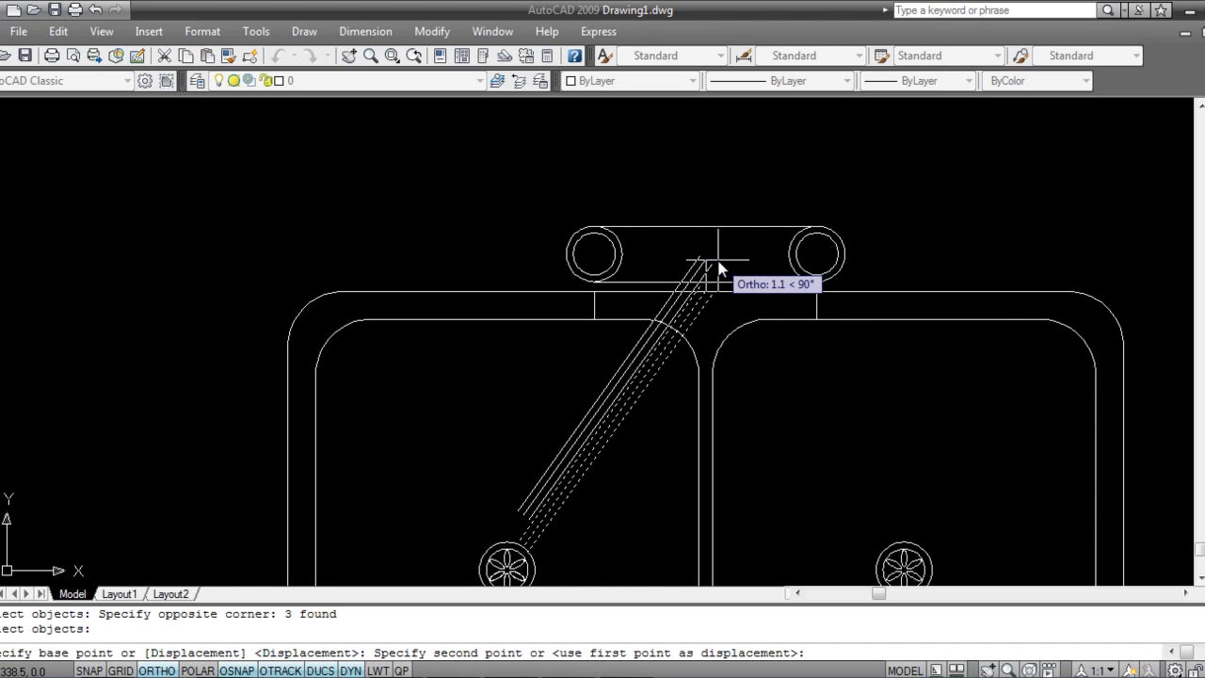
key("F8")
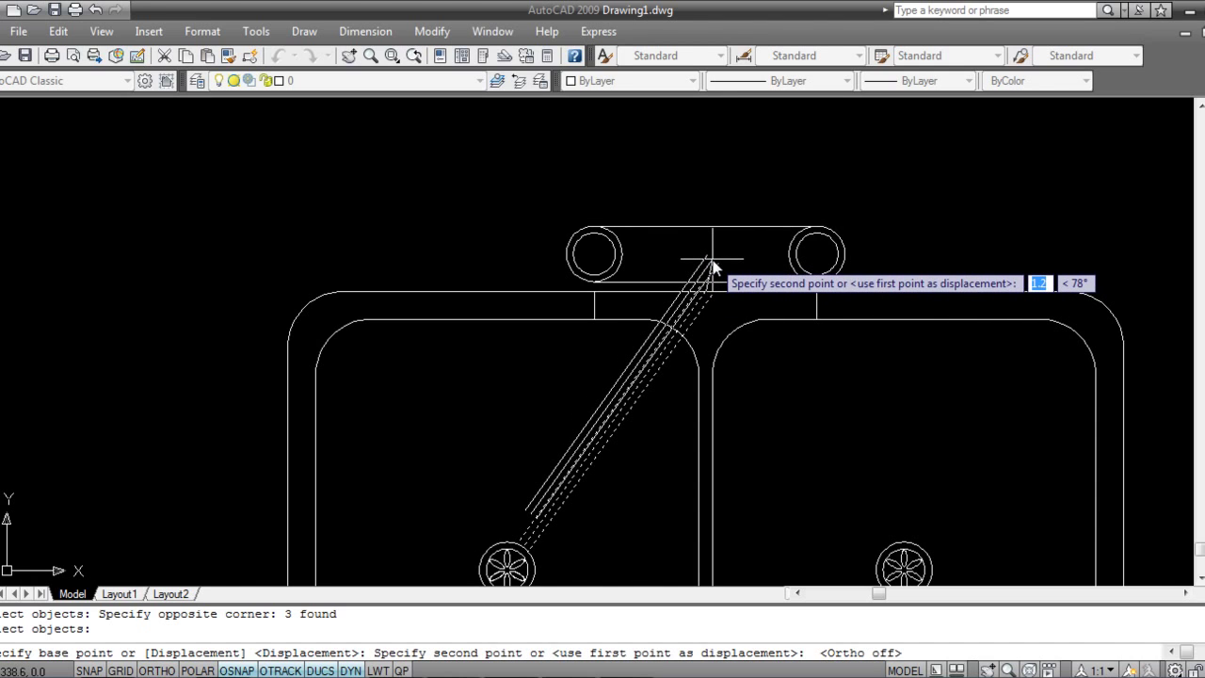
left_click(713, 269)
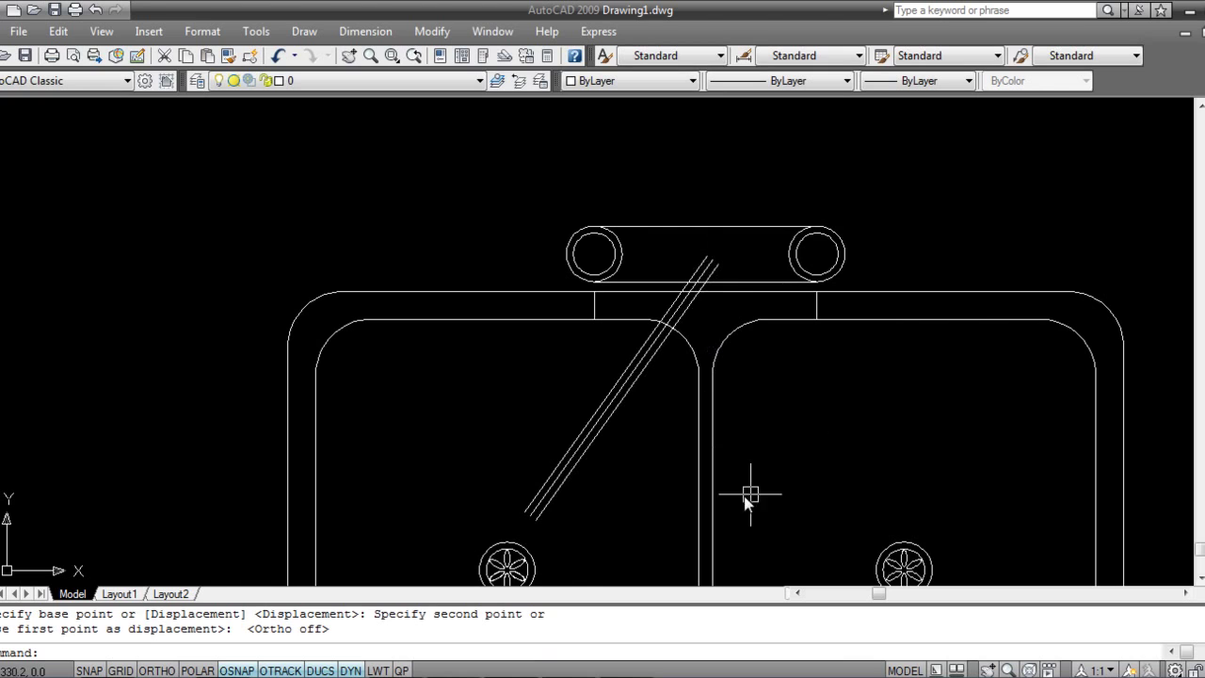
- Close the spout's lower end with a rounded three-point arc between the ends of its two outer lines
scroll(697, 424, "up", 2)
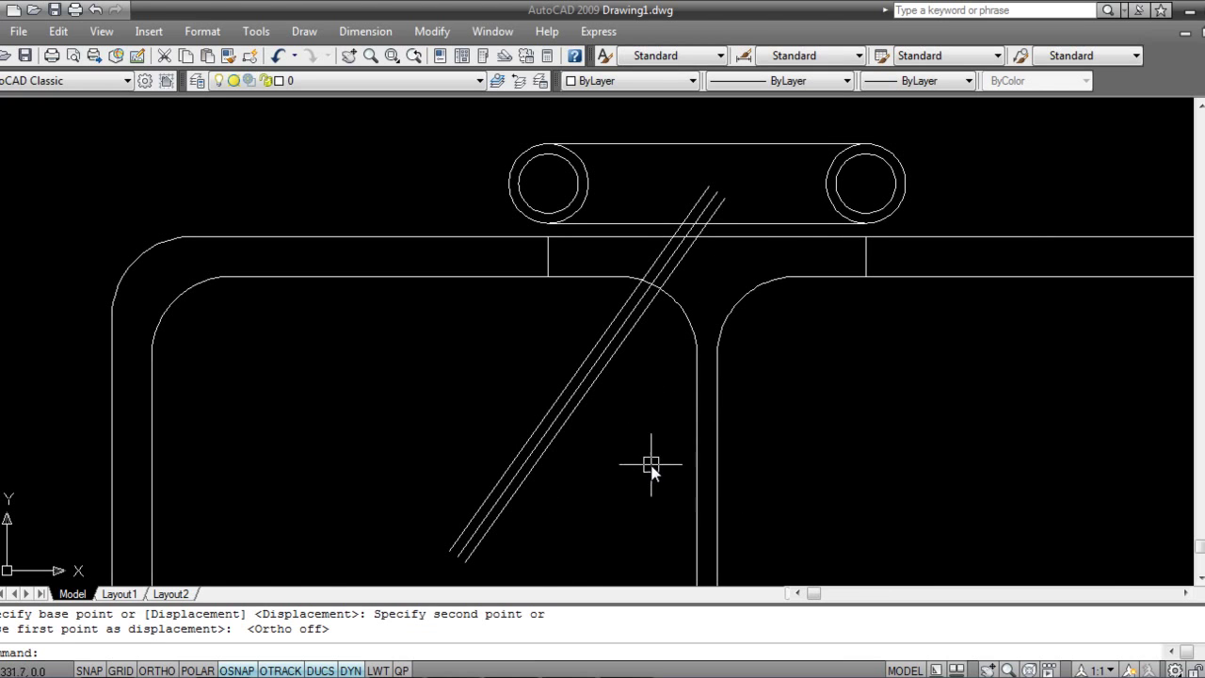
type("a")
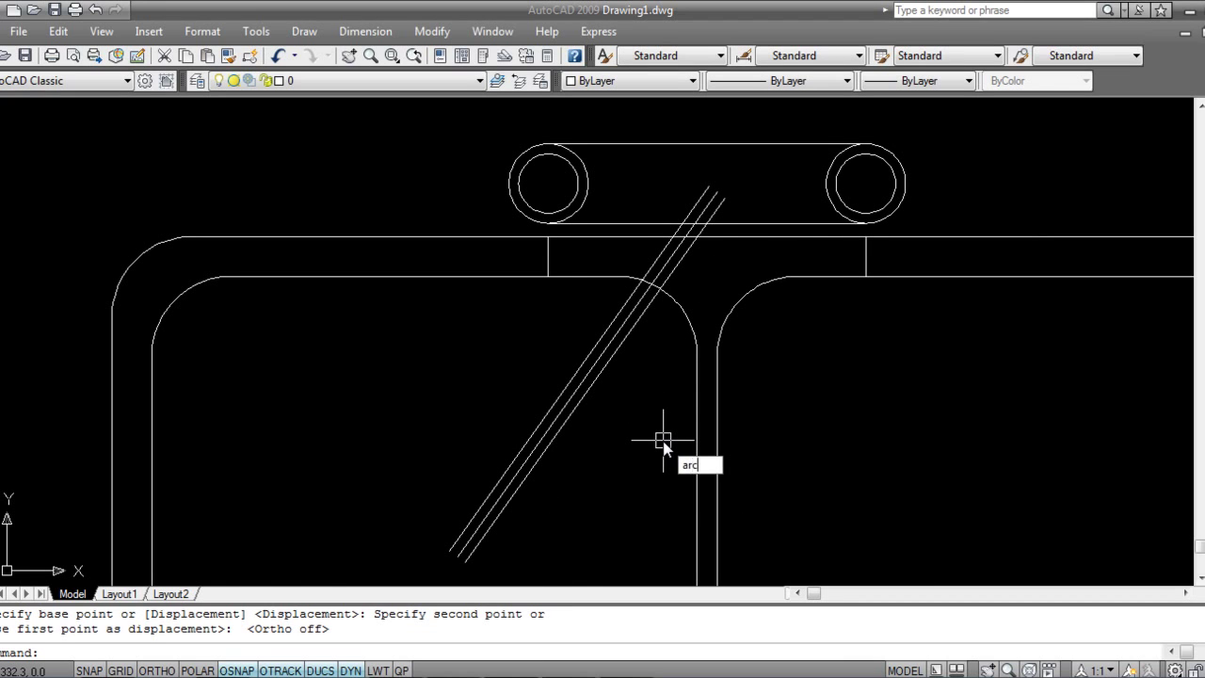
type("rc")
key("Return")
middle_click_drag(624, 512, 638, 349)
scroll(484, 380, "up", 3)
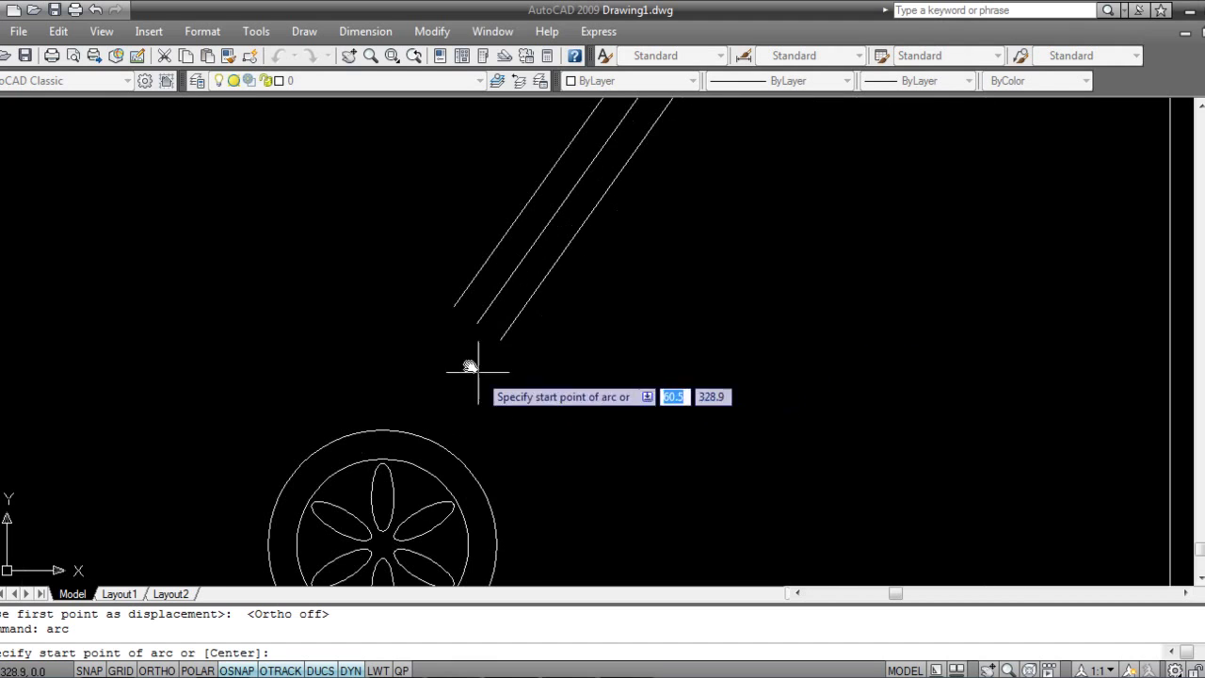
left_click(454, 307)
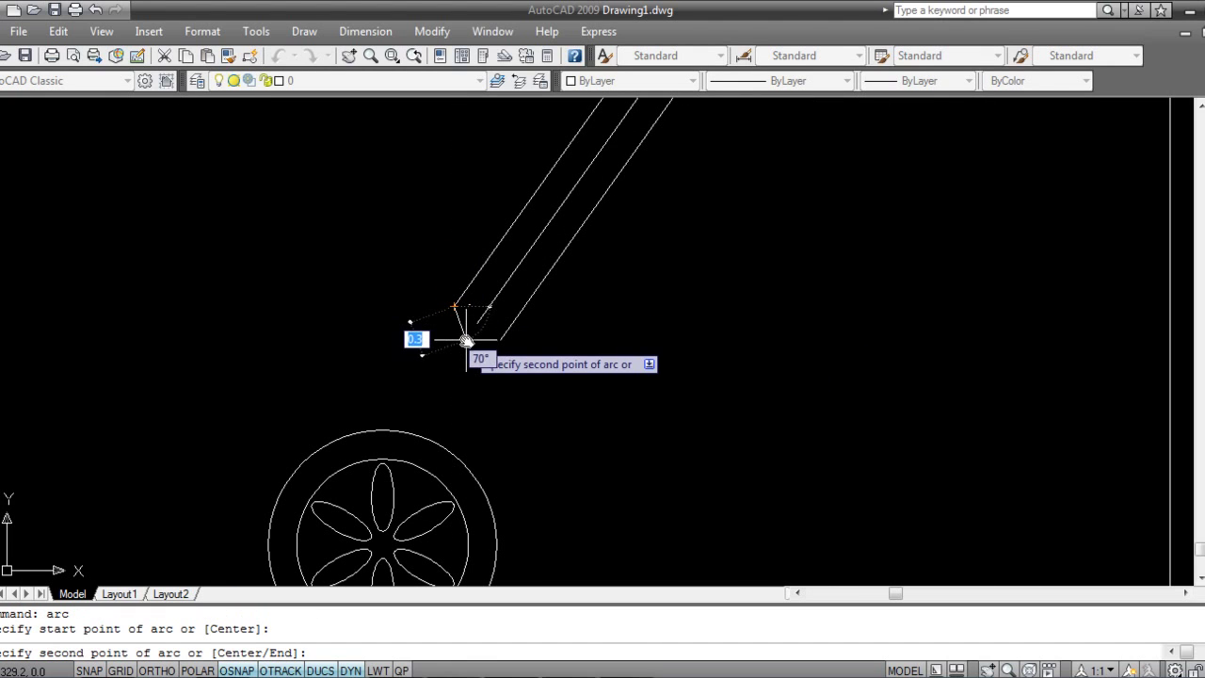
left_click(466, 340)
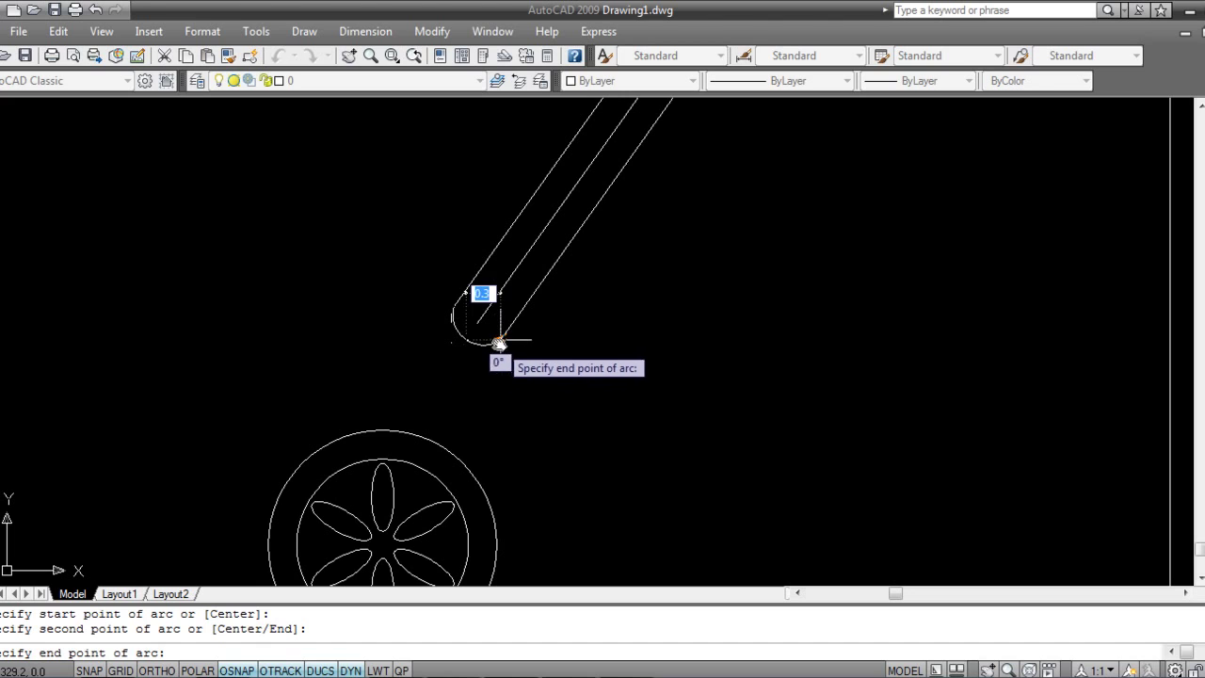
left_click(499, 346)
key("Escape")
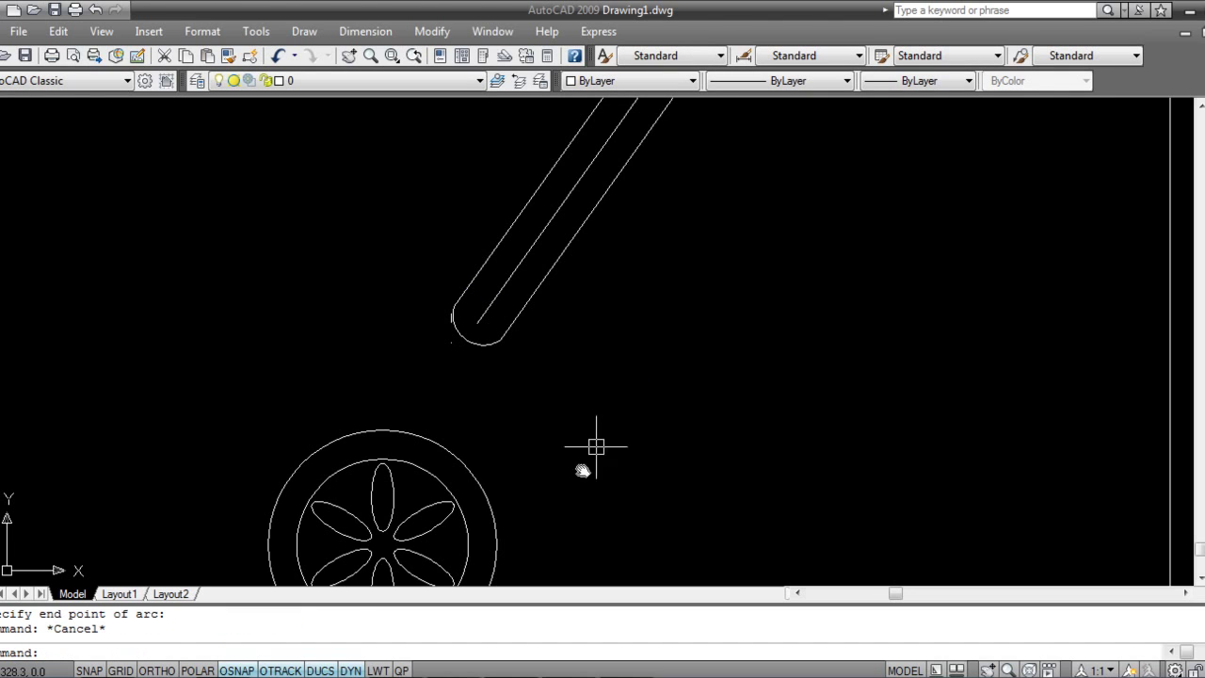
- Cap the spout's upper end with a rounded three-point arc between the ends of its two outer lines
scroll(430, 395, "up", 4)
scroll(627, 297, "down", 4)
scroll(866, 220, "up", 1)
scroll(820, 204, "down", 3)
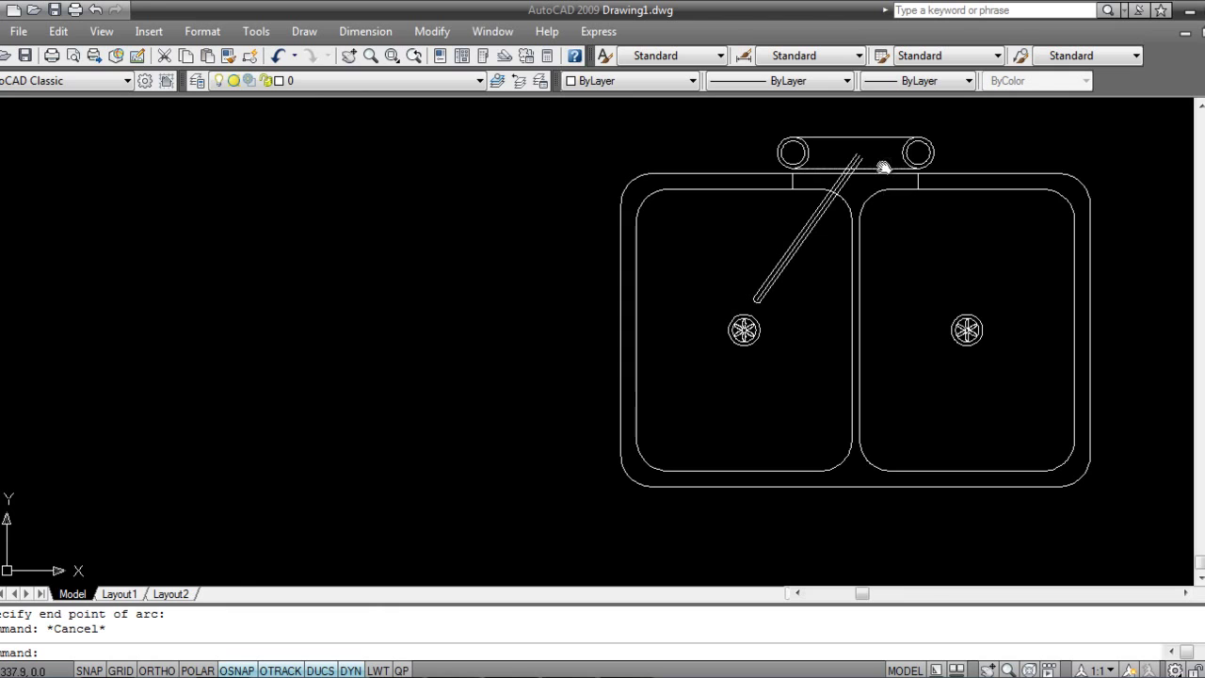
scroll(882, 161, "up", 1)
middle_click_drag(882, 161, 755, 325)
scroll(727, 329, "up", 1)
scroll(727, 330, "up", 4)
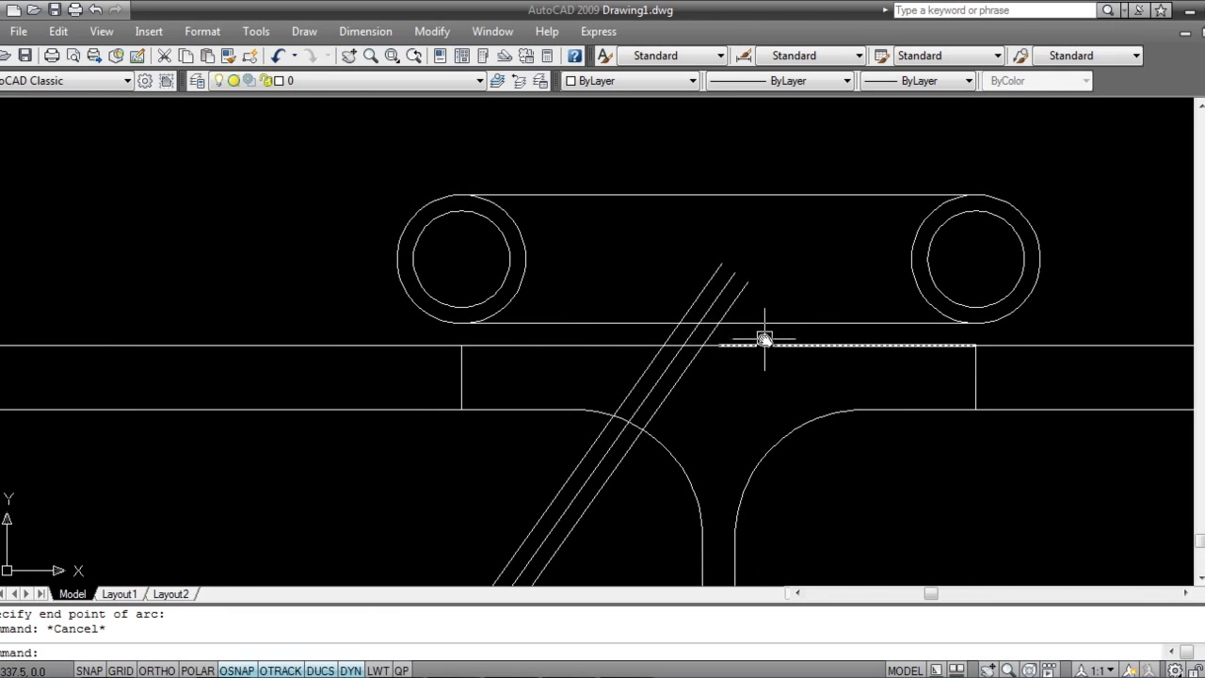
type("arc")
key("Return")
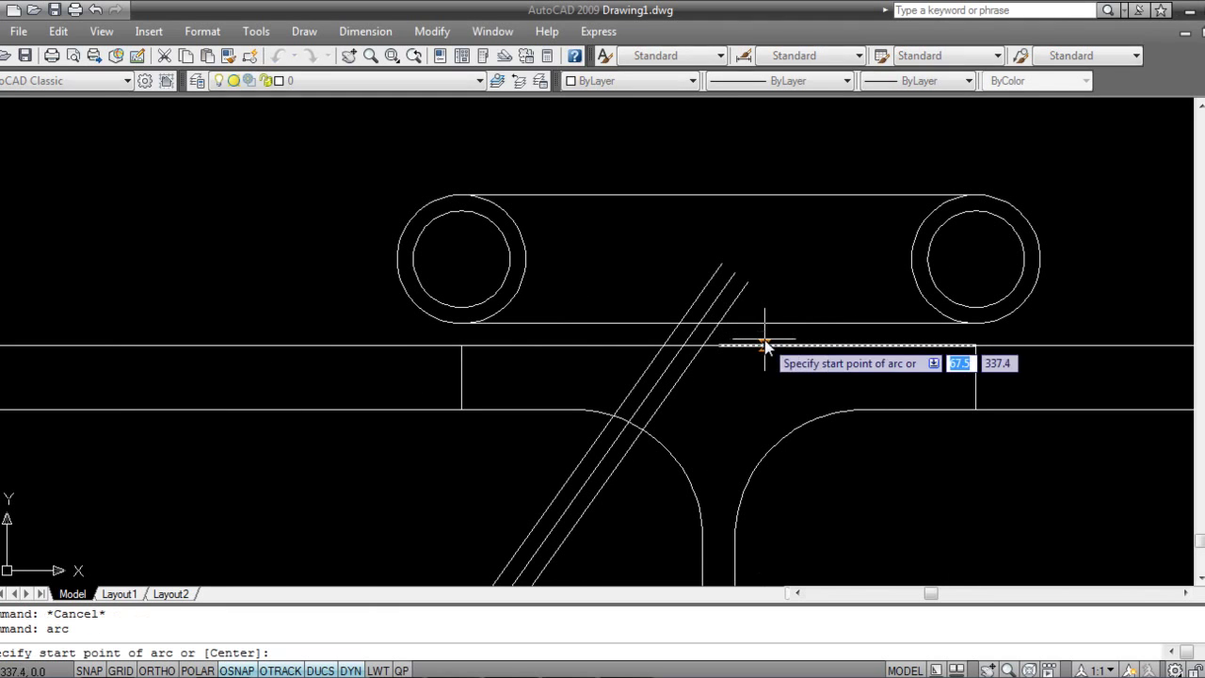
scroll(726, 270, "up", 4)
left_click(722, 262)
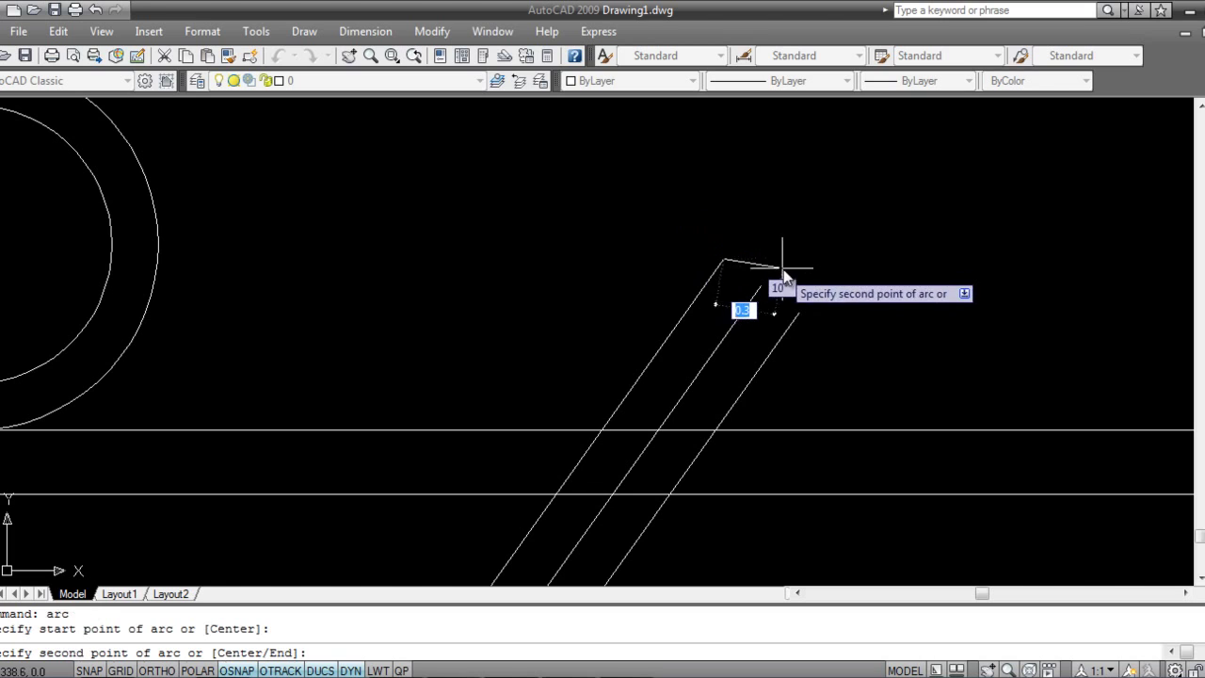
left_click(782, 258)
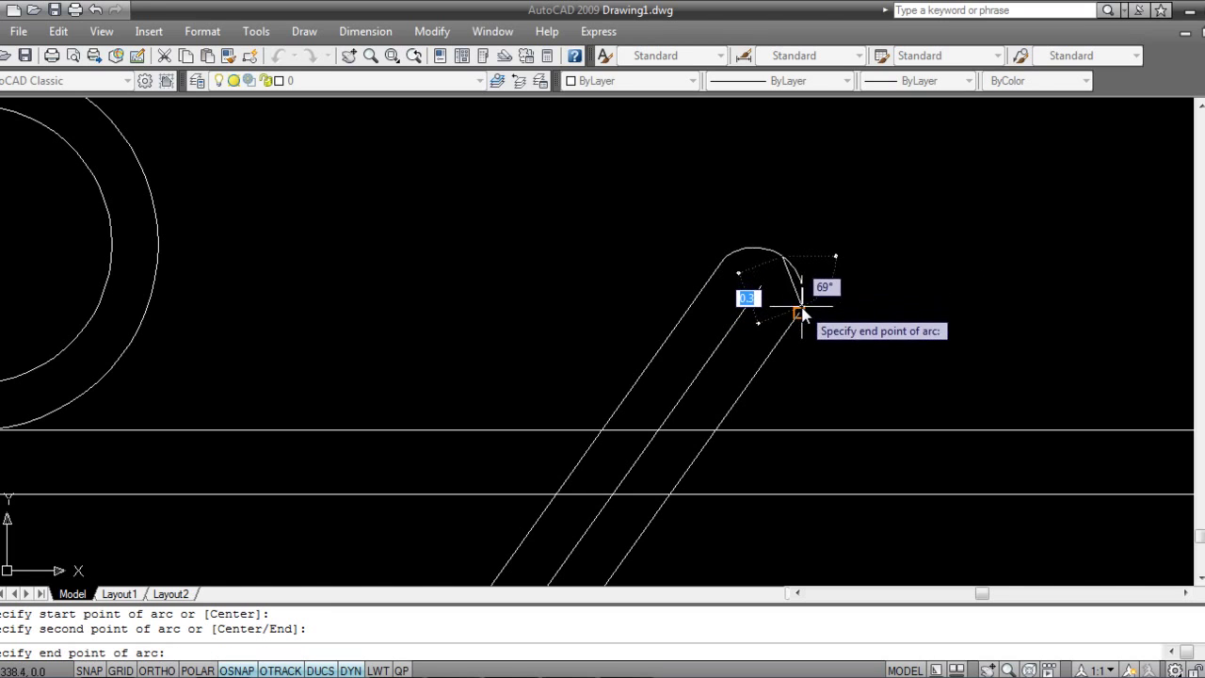
left_click(799, 314)
key("Escape")
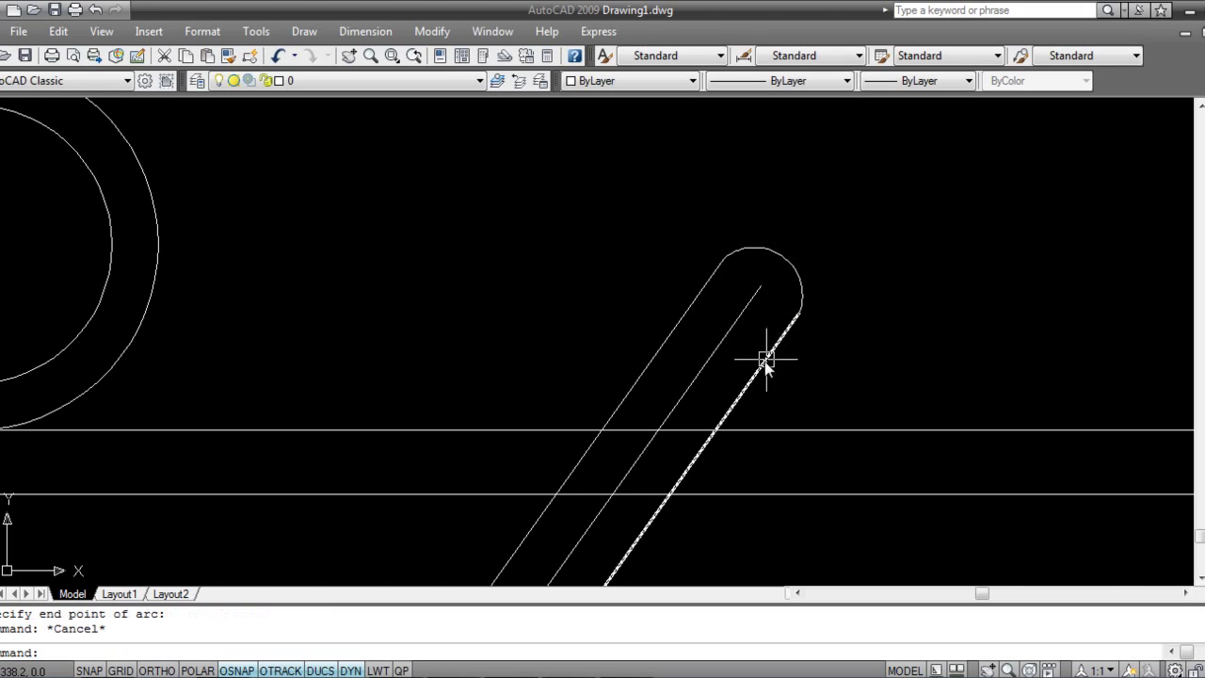
- Delete the diagonal centre line inside the spout
left_click(750, 356)
left_click(731, 313)
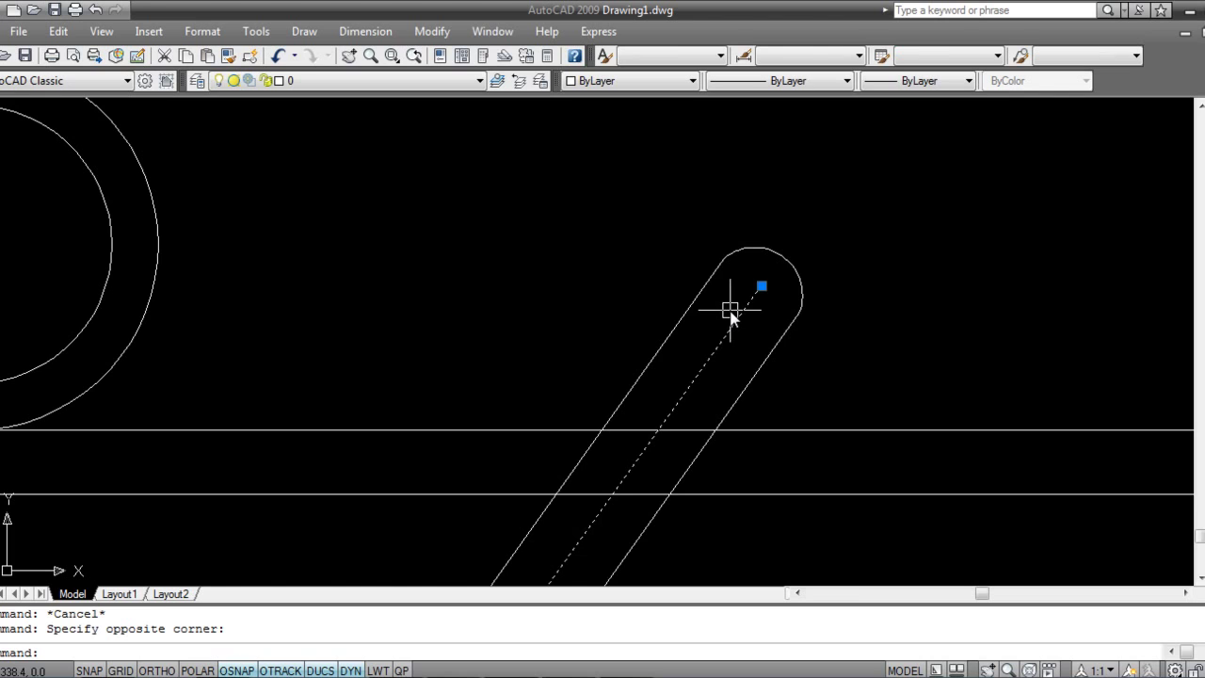
key("Delete")
- Trim away the parts of the first panel's corner arc, the lower connecting line and the frame's upper edge that cross inside the spout
scroll(732, 386, "down", 5)
scroll(734, 392, "up", 2)
scroll(790, 296, "up", 1)
scroll(772, 345, "up", 2)
middle_click_drag(772, 295, 760, 330)
type("tr")
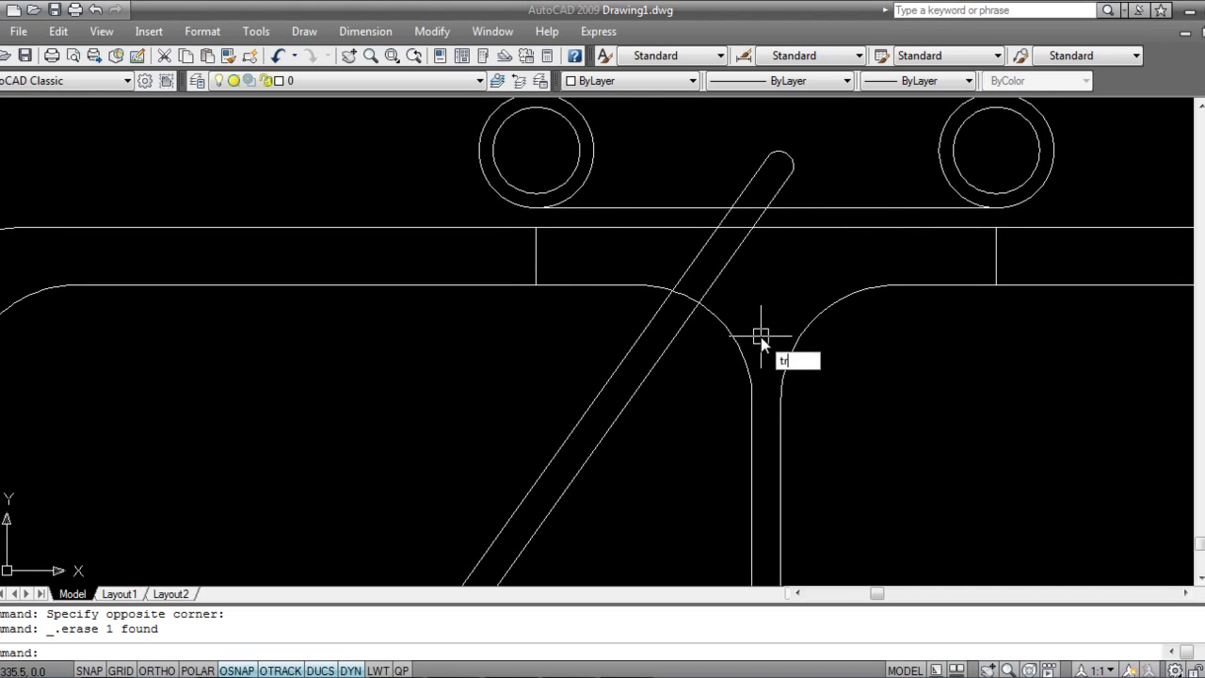
key("Return")
left_click(895, 438)
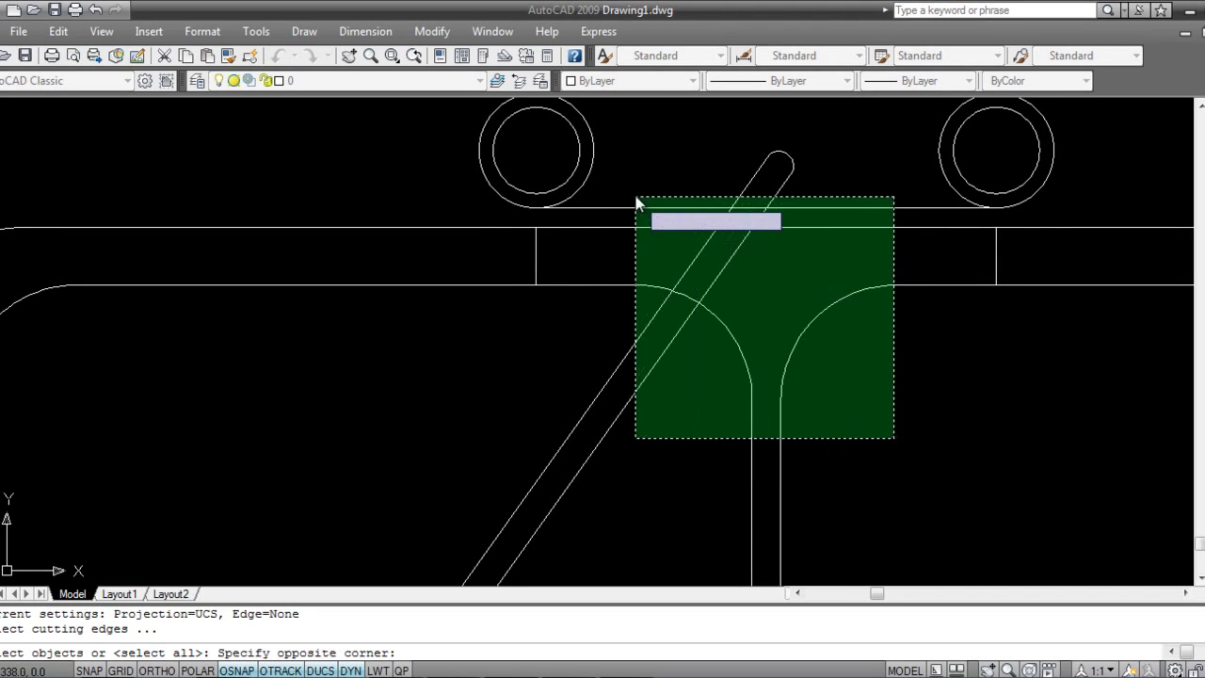
left_click(616, 145)
key("Return")
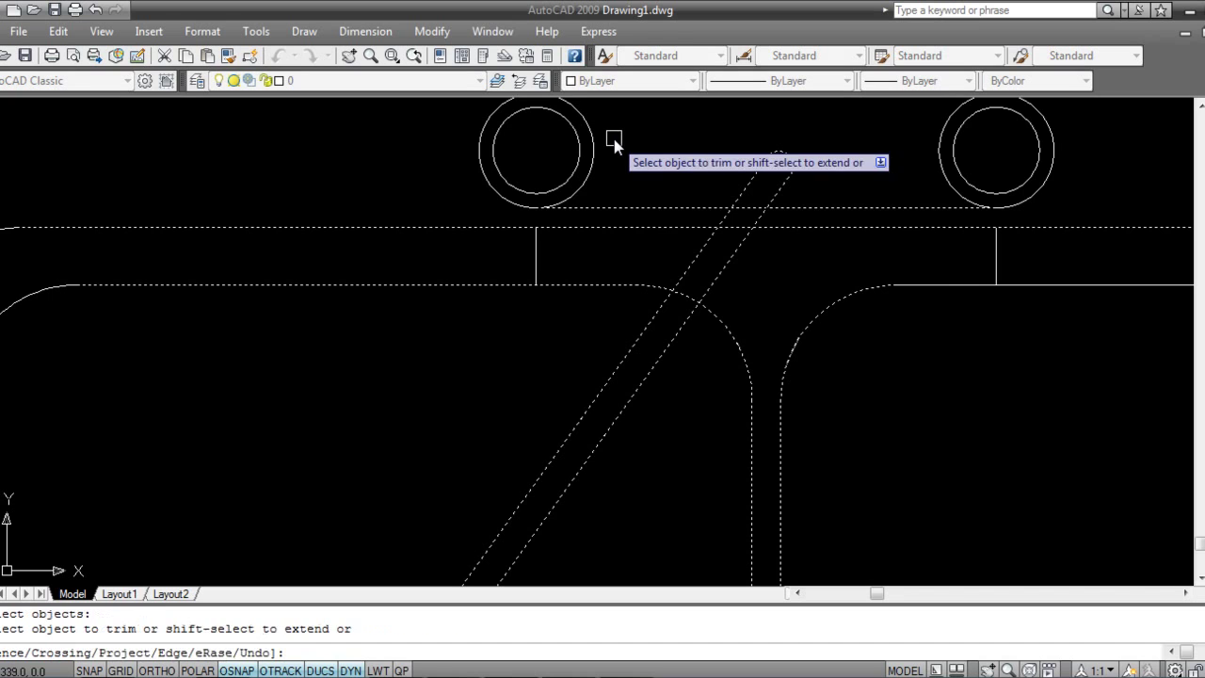
scroll(699, 342, "up", 3)
left_click(659, 251)
middle_click_drag(659, 251, 753, 377)
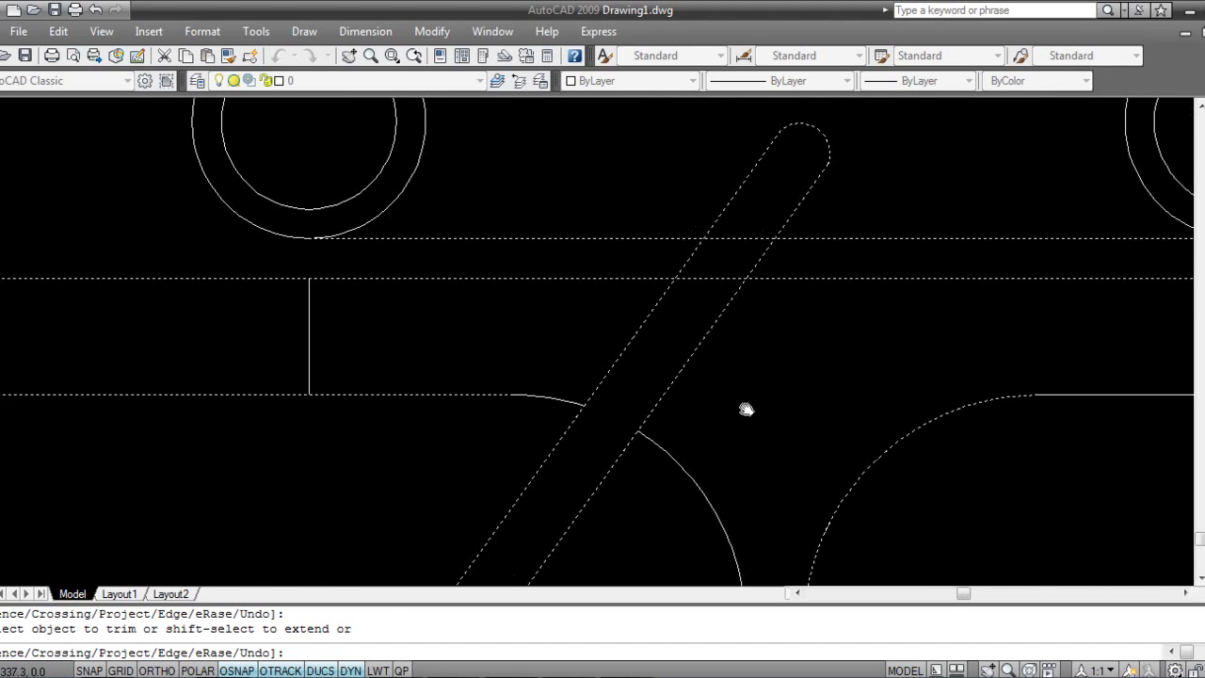
left_click(726, 248)
left_click(716, 285)
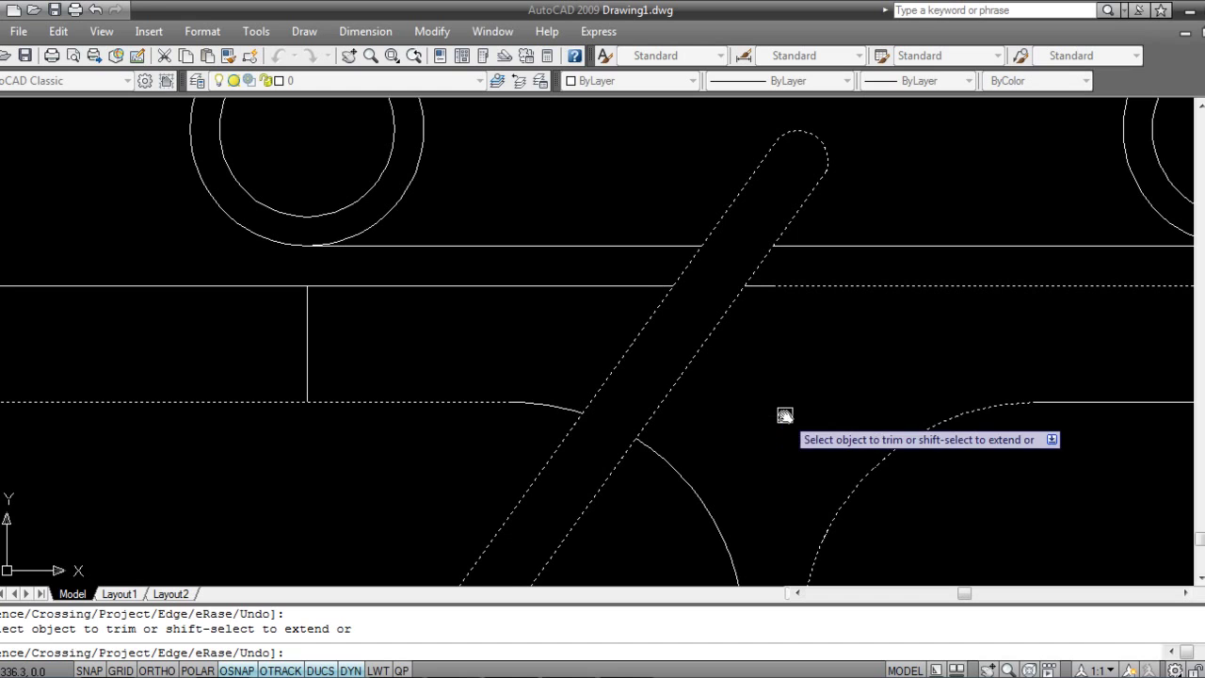
key("Escape")
scroll(786, 412, "down", 4)
middle_click_drag(833, 452, 769, 321)
scroll(775, 406, "down", 6)
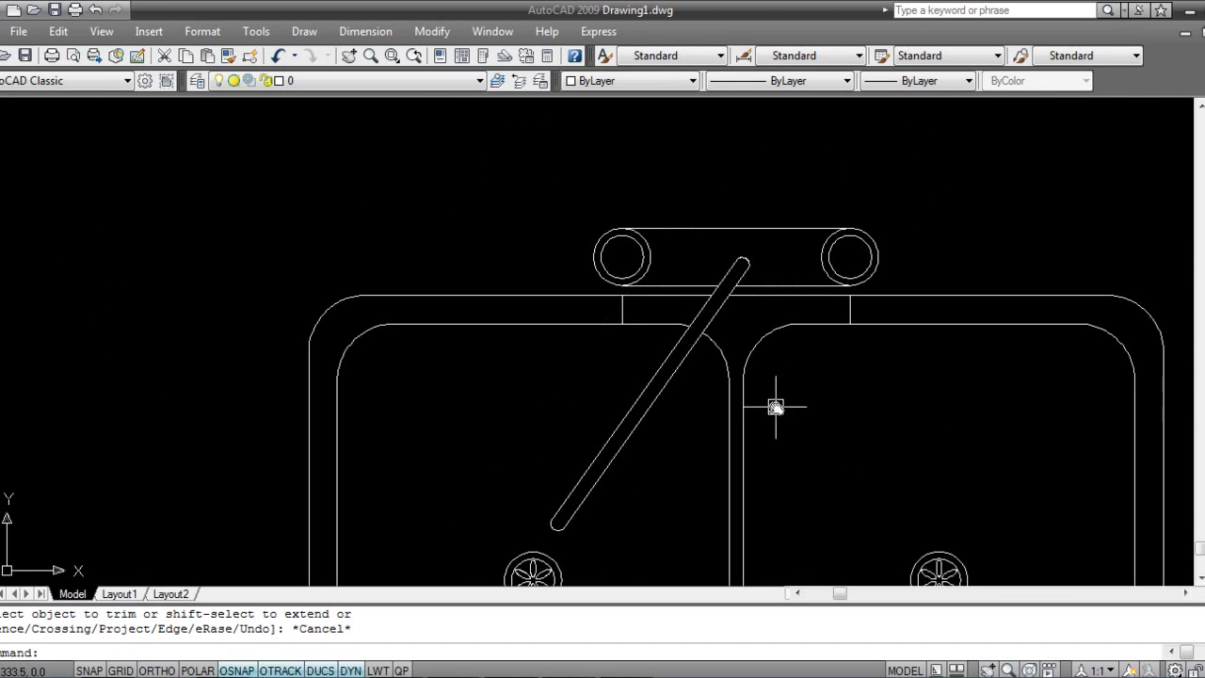
mouse_move(839, 417)
middle_mouse_down()
mouse_move(723, 325)
mouse_move(696, 275)
middle_mouse_up()
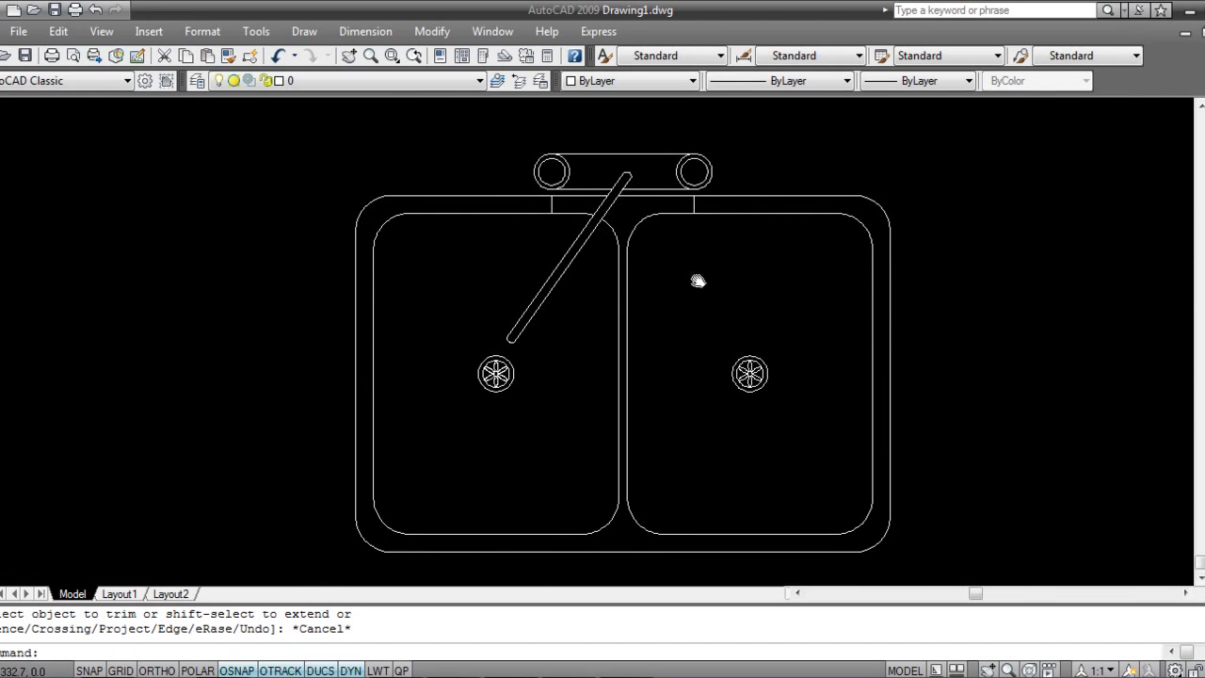